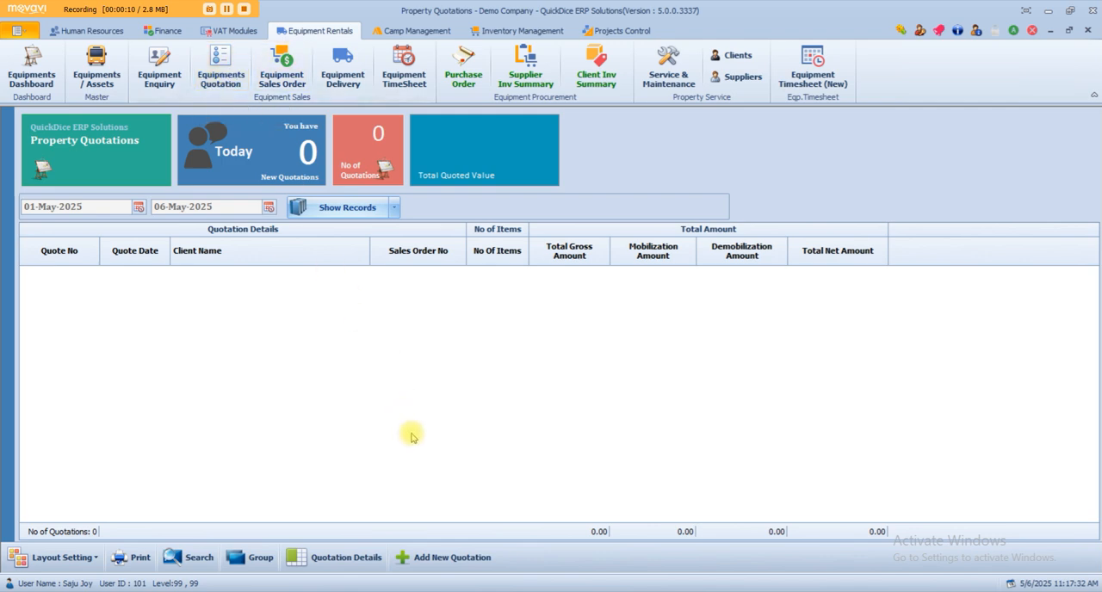
# Add a new equipment quotation and select its sales person.
pyautogui.click(434, 558)
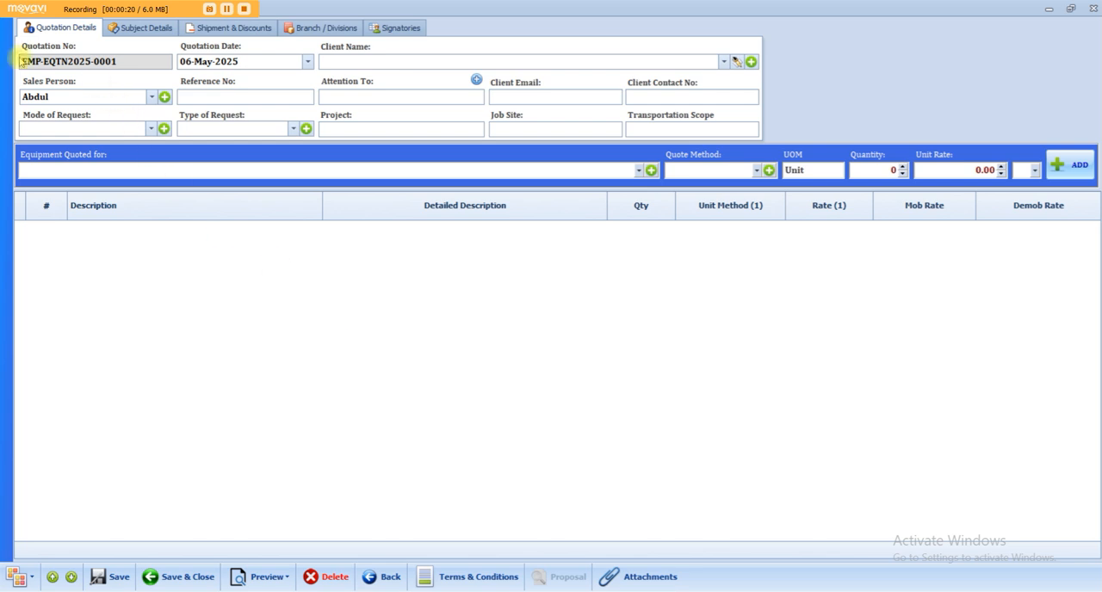
pyautogui.moveTo(43, 62); pyautogui.dragTo(127, 61)
pyautogui.click(133, 97)
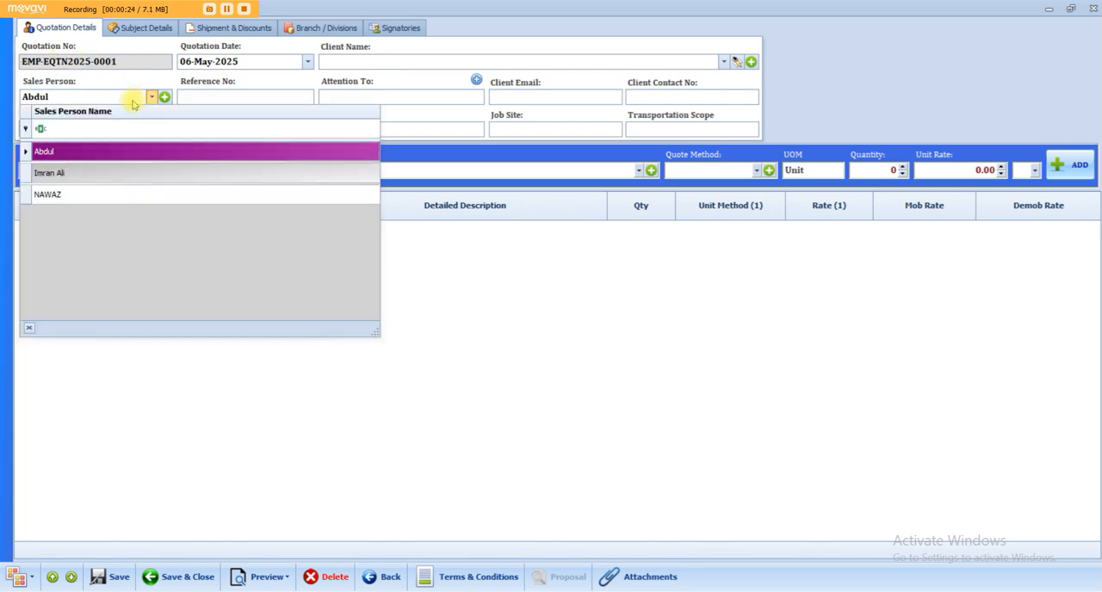
pyautogui.click(102, 151)
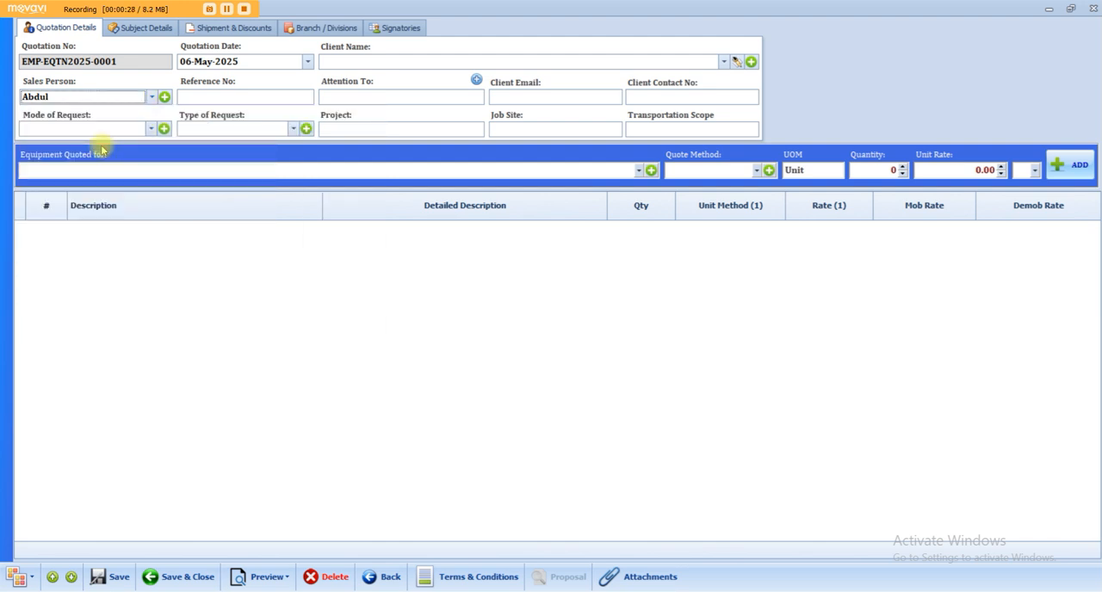
pyautogui.click(250, 96)
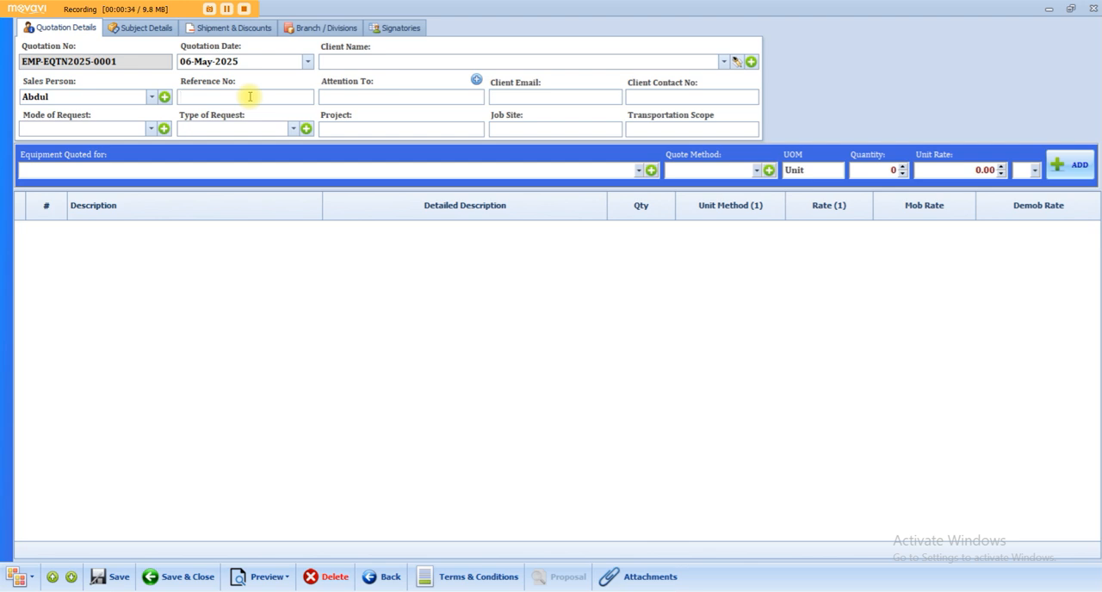
pyautogui.write('RFQ')
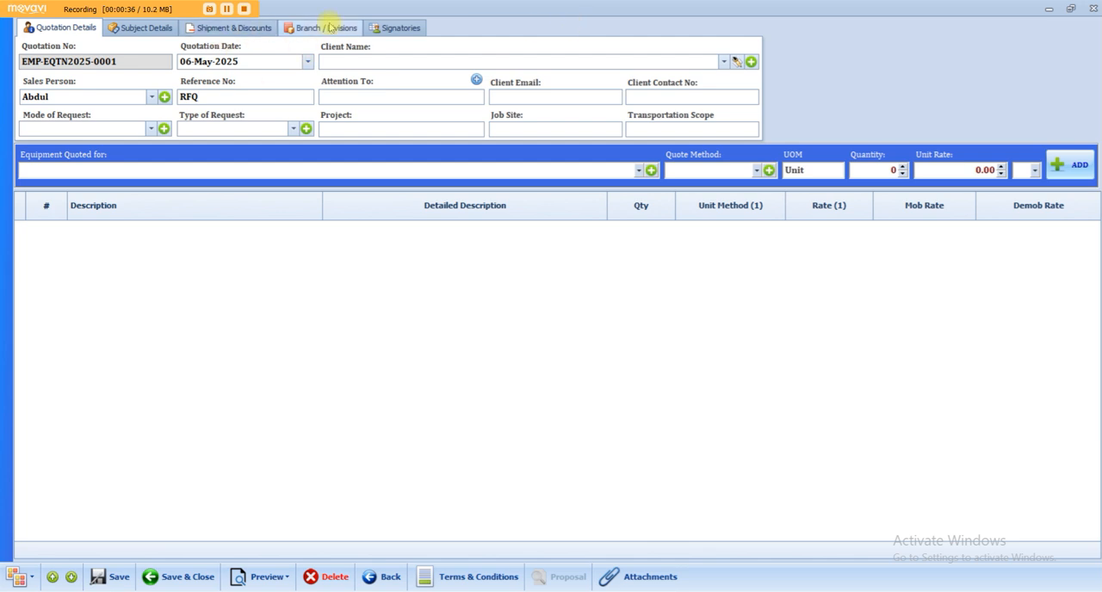
pyautogui.click(410, 26)
pyautogui.click(349, 28)
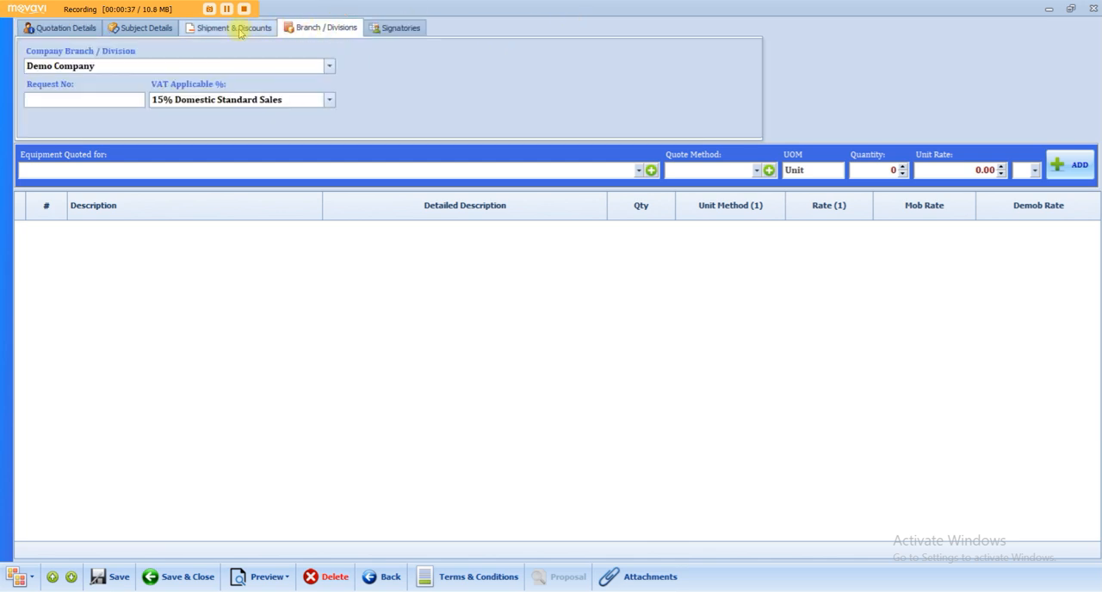
pyautogui.click(78, 28)
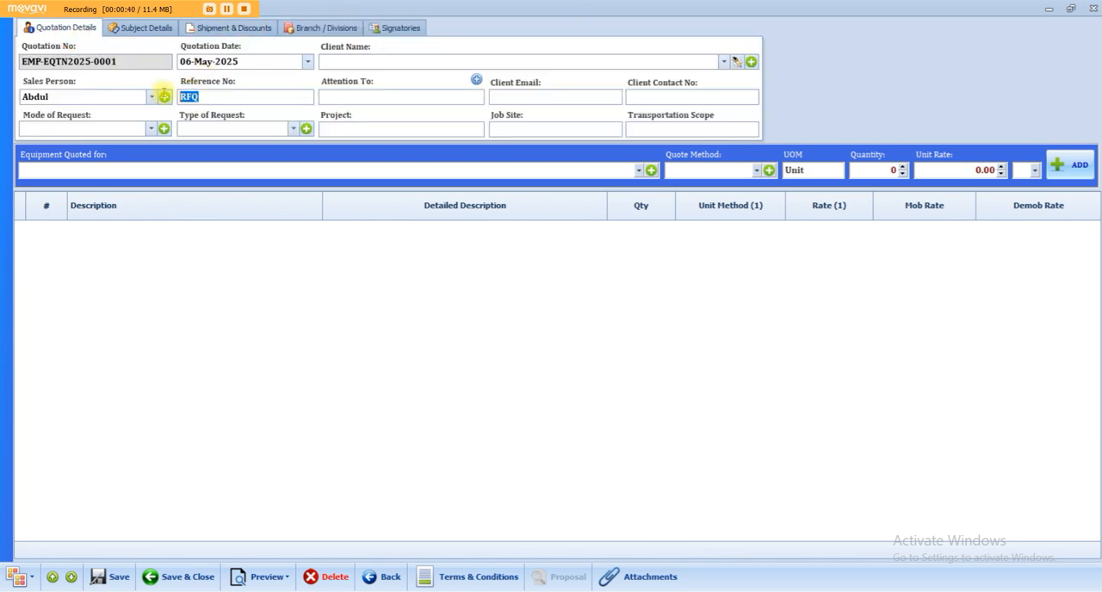
# Enter RFQ00012 as the request number in the quotation's branch details, then return to the main quotation details.
pyautogui.click(312, 28)
pyautogui.click(75, 100)
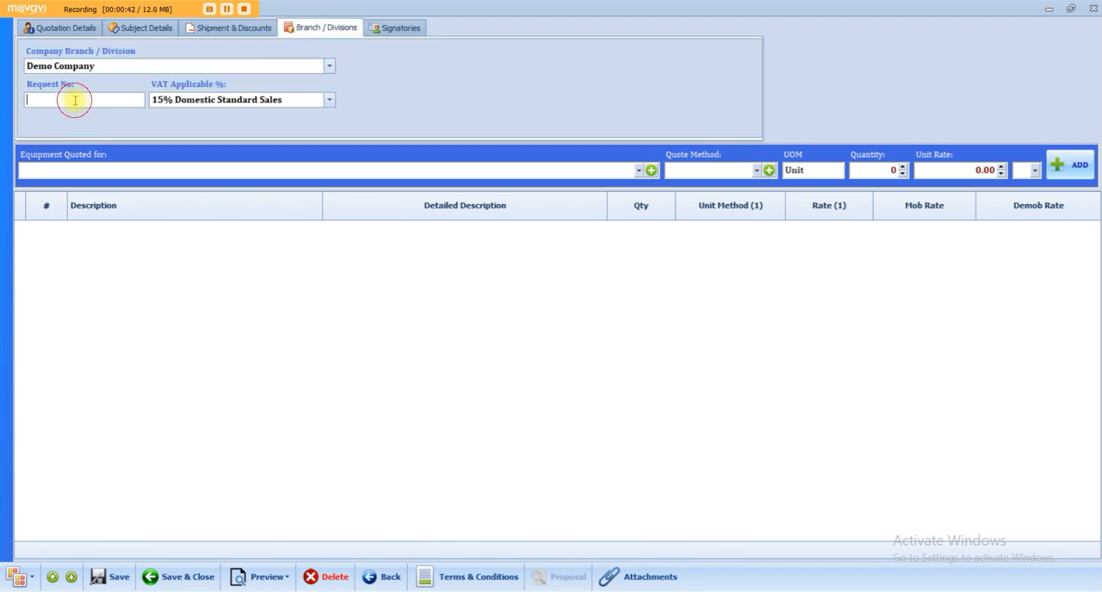
pyautogui.write('RFQ00012')
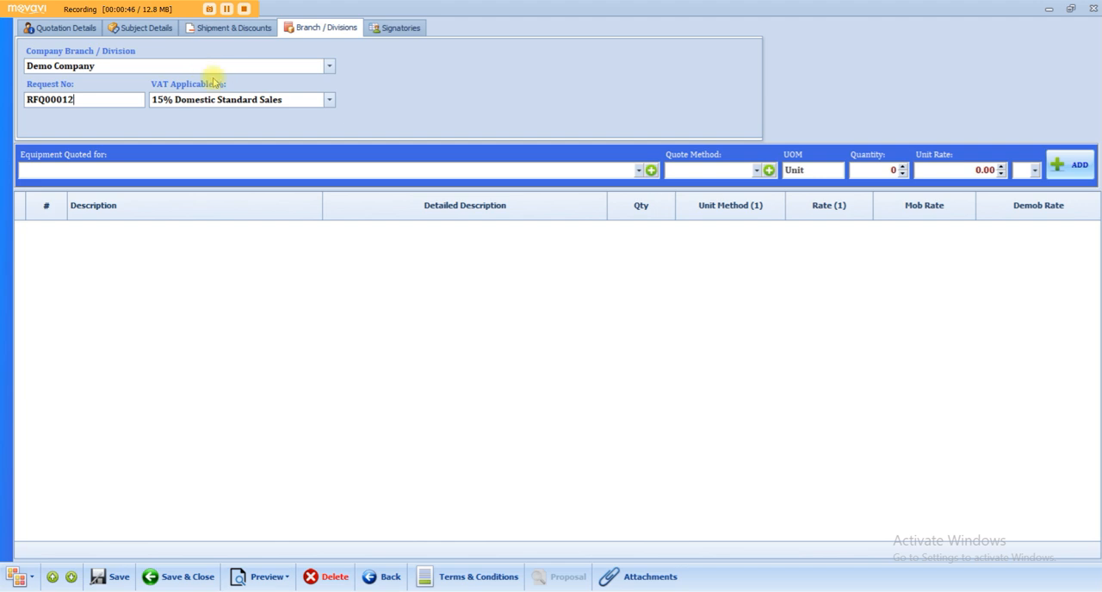
pyautogui.moveTo(91, 103); pyautogui.dragTo(16, 99)
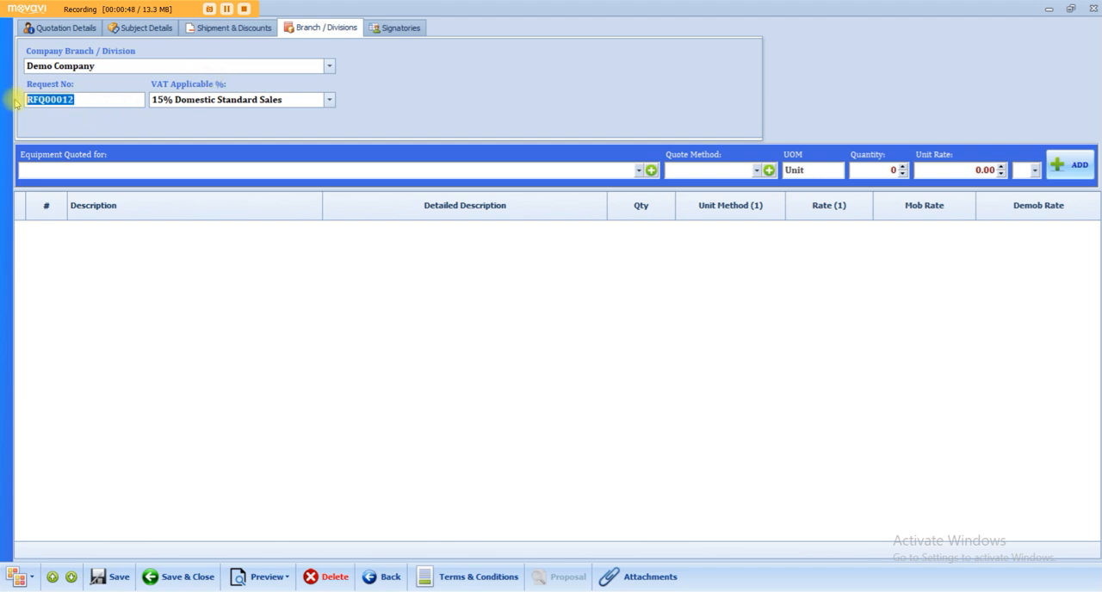
pyautogui.click(61, 29)
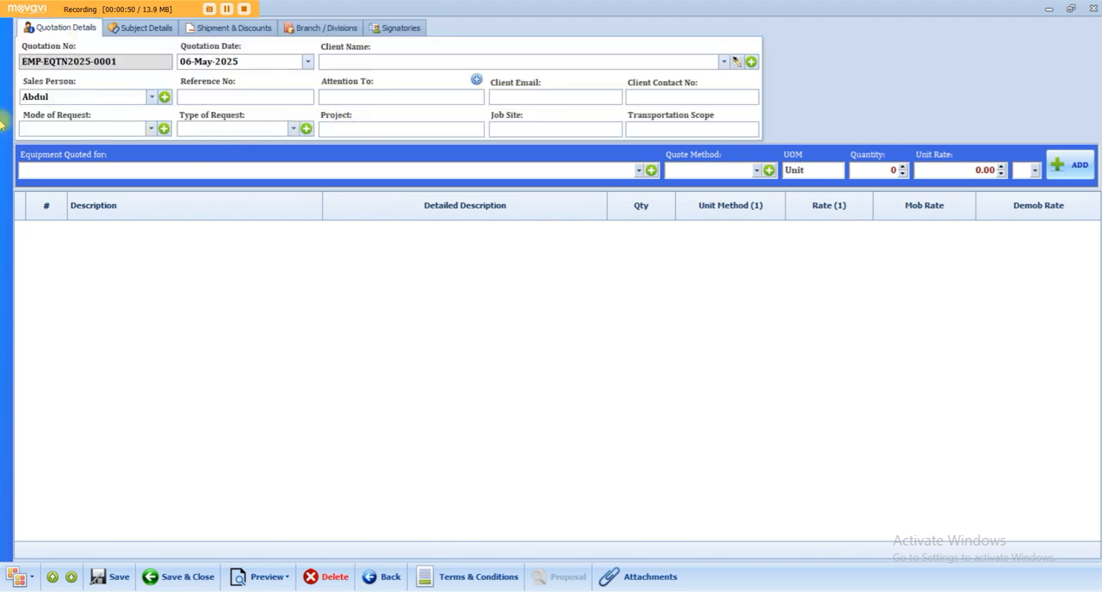
pyautogui.click(151, 96)
pyautogui.click(54, 148)
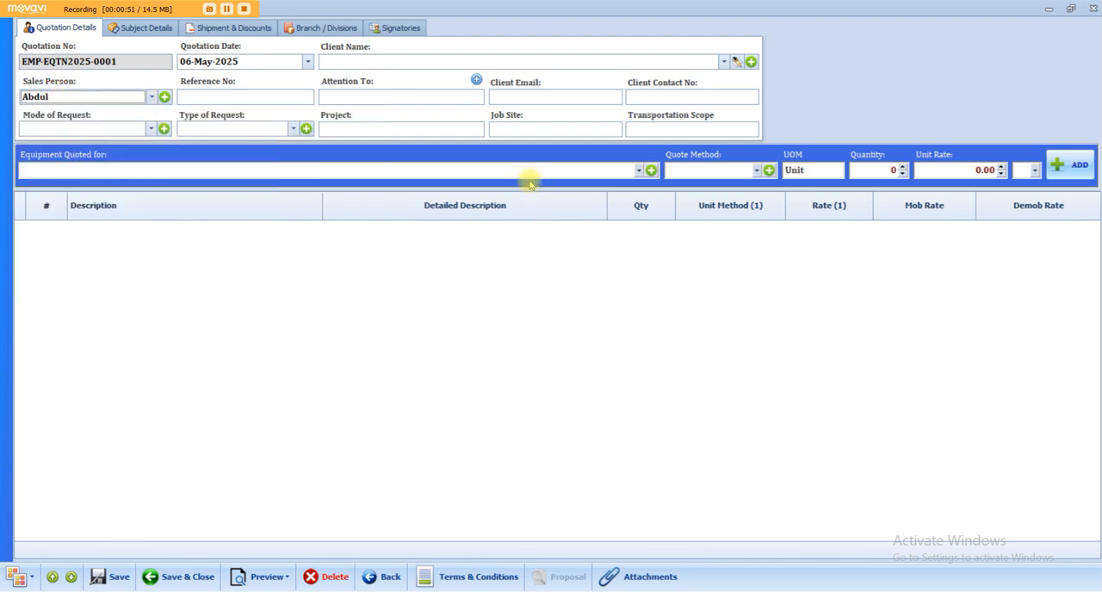
pyautogui.click(519, 132)
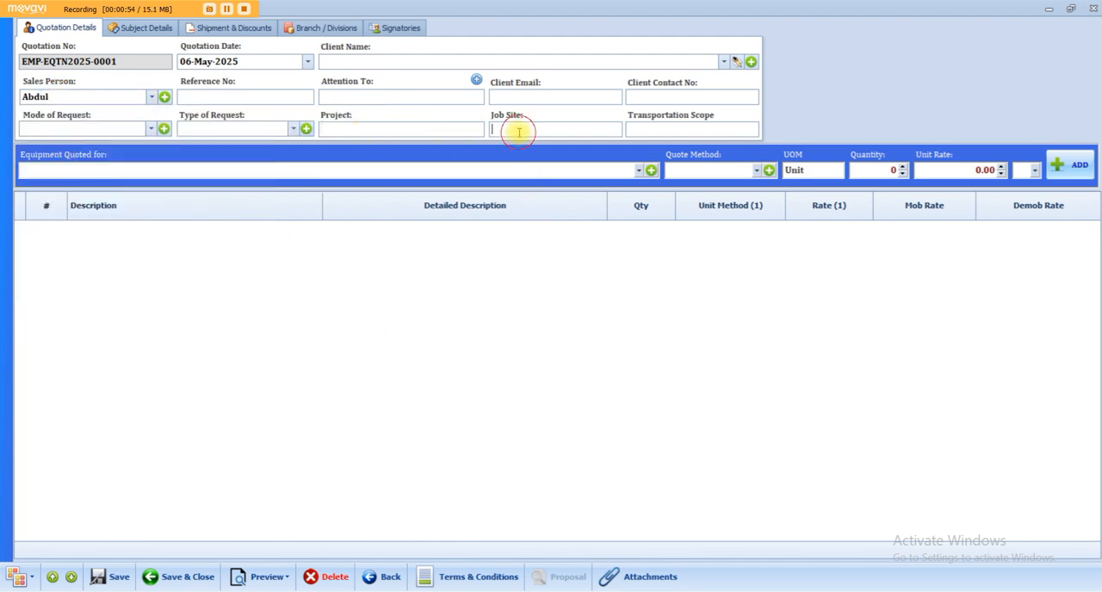
pyautogui.write('DAMMAM')
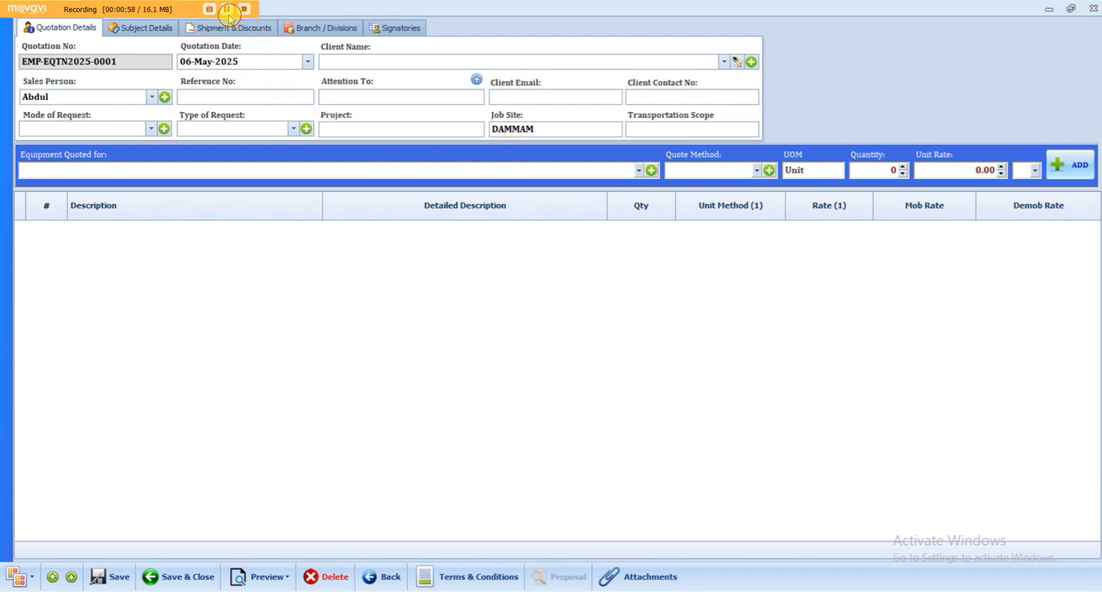
pyautogui.click(551, 129)
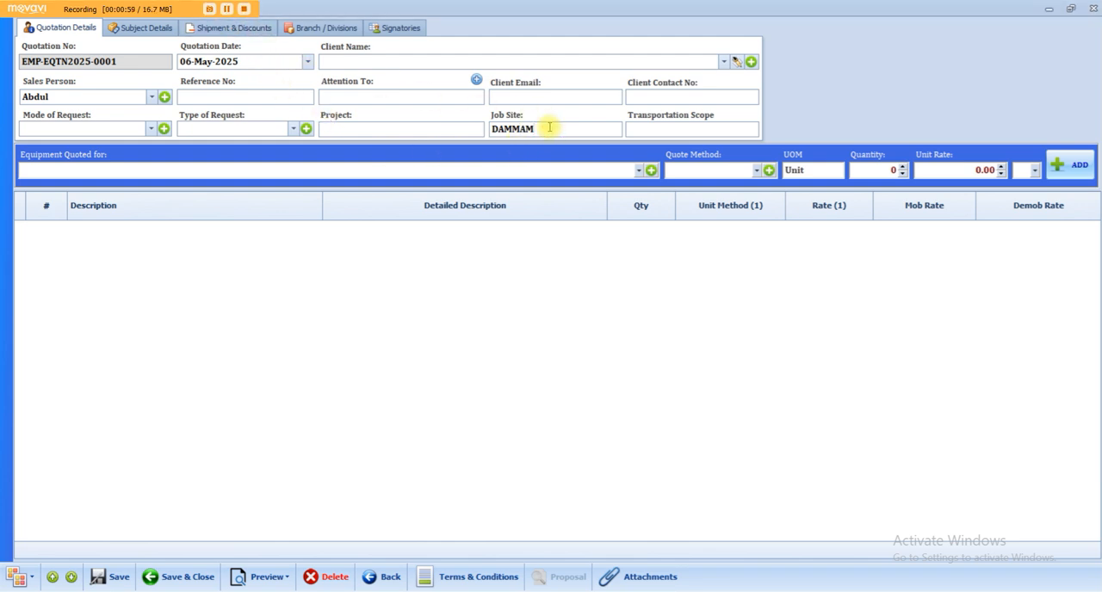
pyautogui.write(', JAFFURAH')
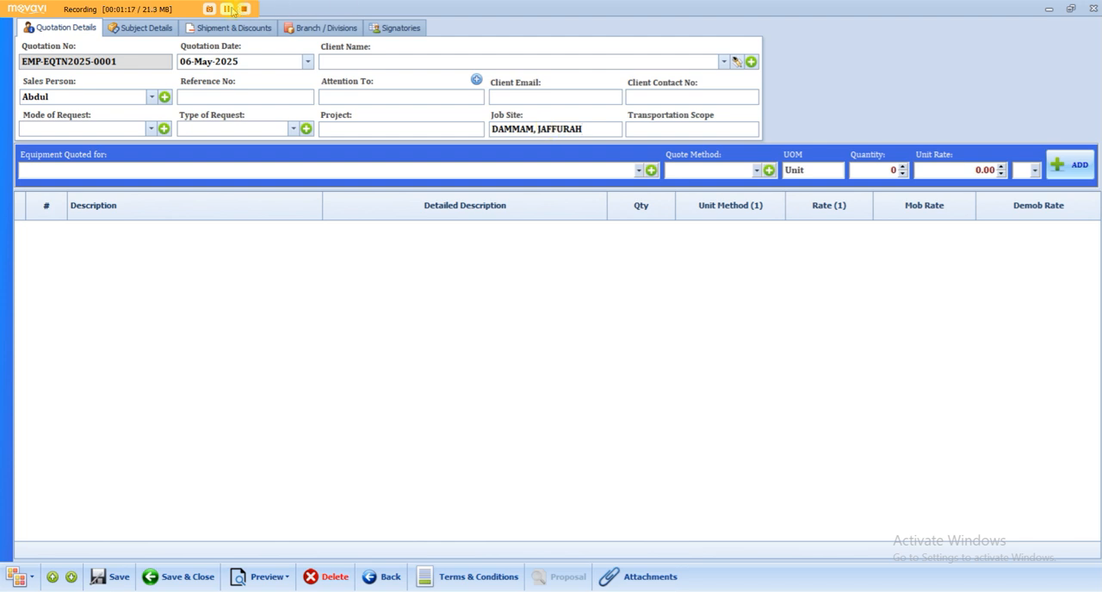
pyautogui.moveTo(596, 129); pyautogui.dragTo(455, 137)
pyautogui.press('BackSpace')
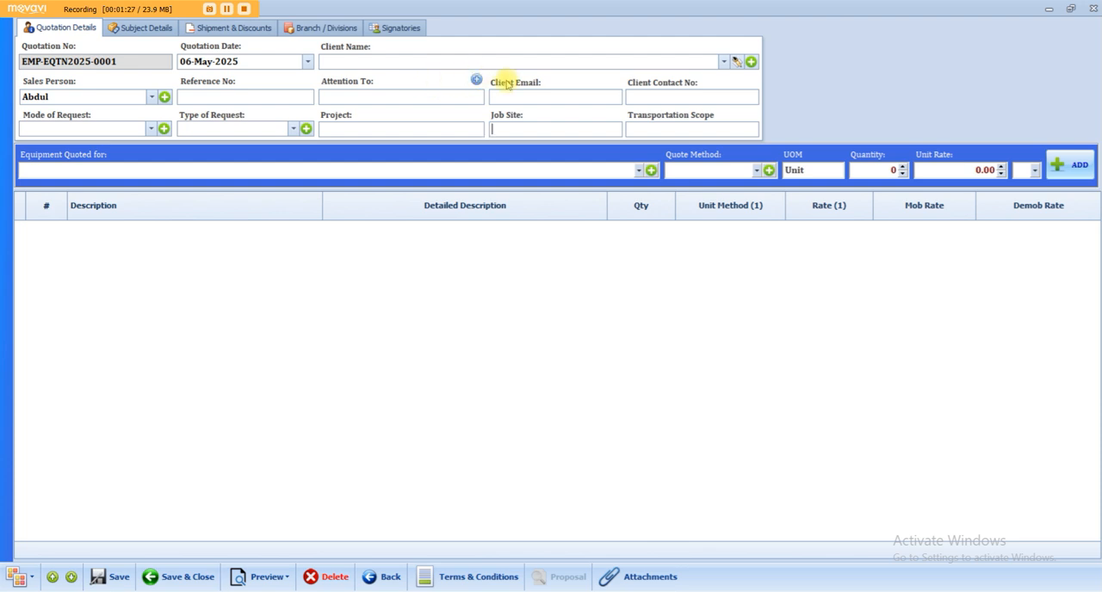
# Create a client record in the Equipment Rental Clients category with the client name MAPA CONSTRUCTIONS COMPANY LTD.
pyautogui.click(724, 63)
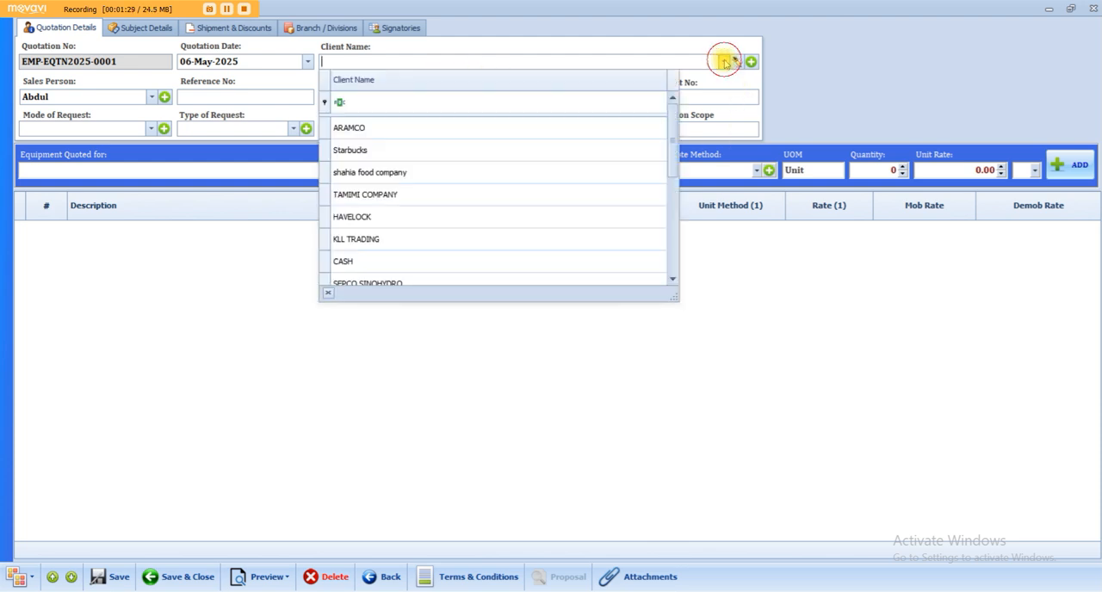
pyautogui.click(724, 63)
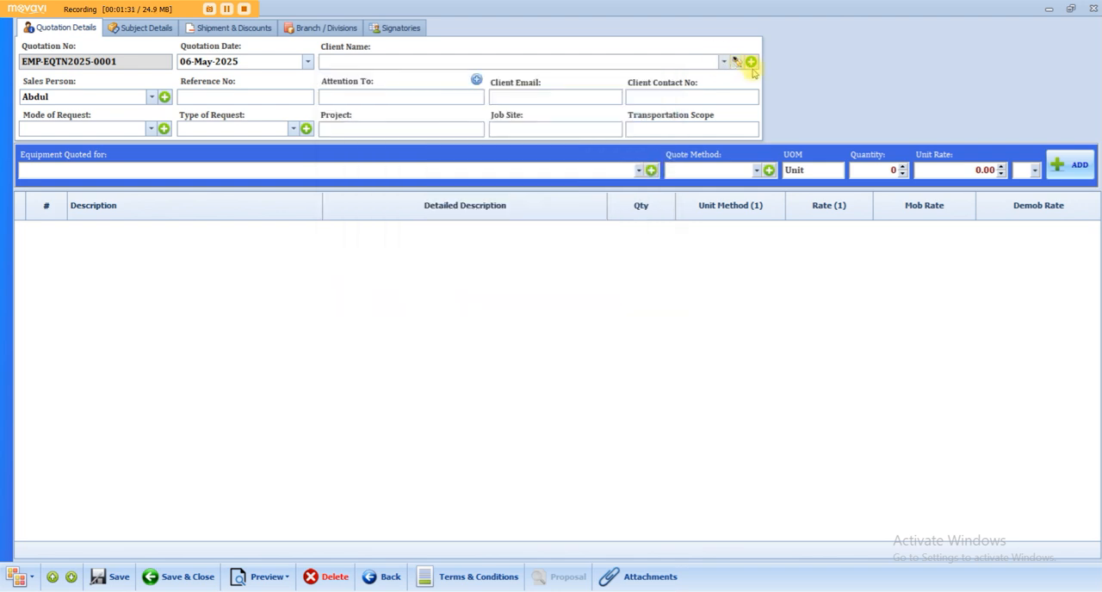
pyautogui.click(752, 63)
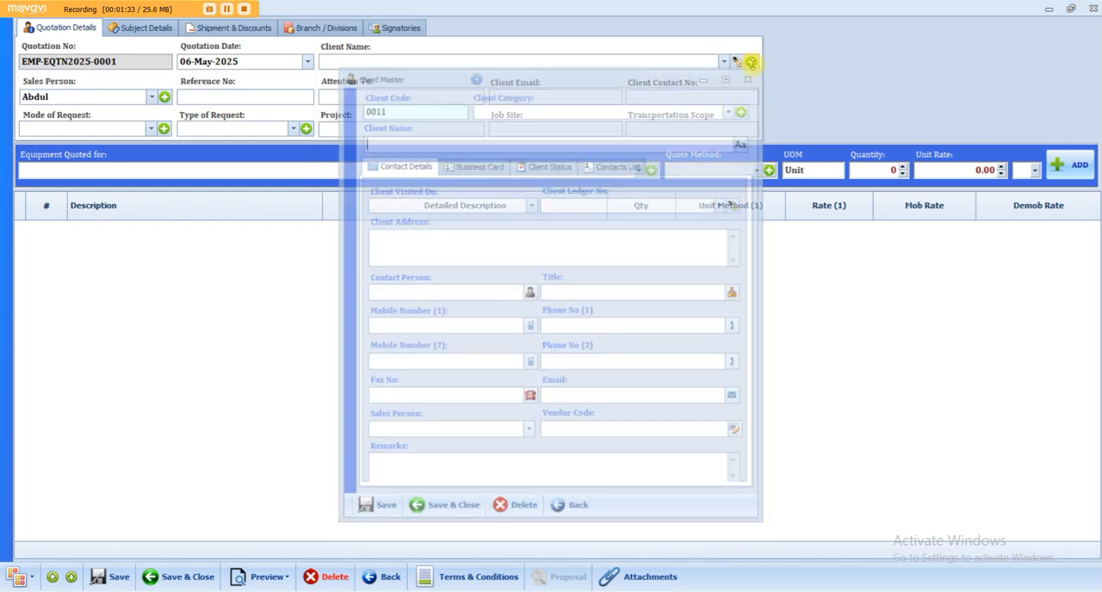
pyautogui.click(567, 105)
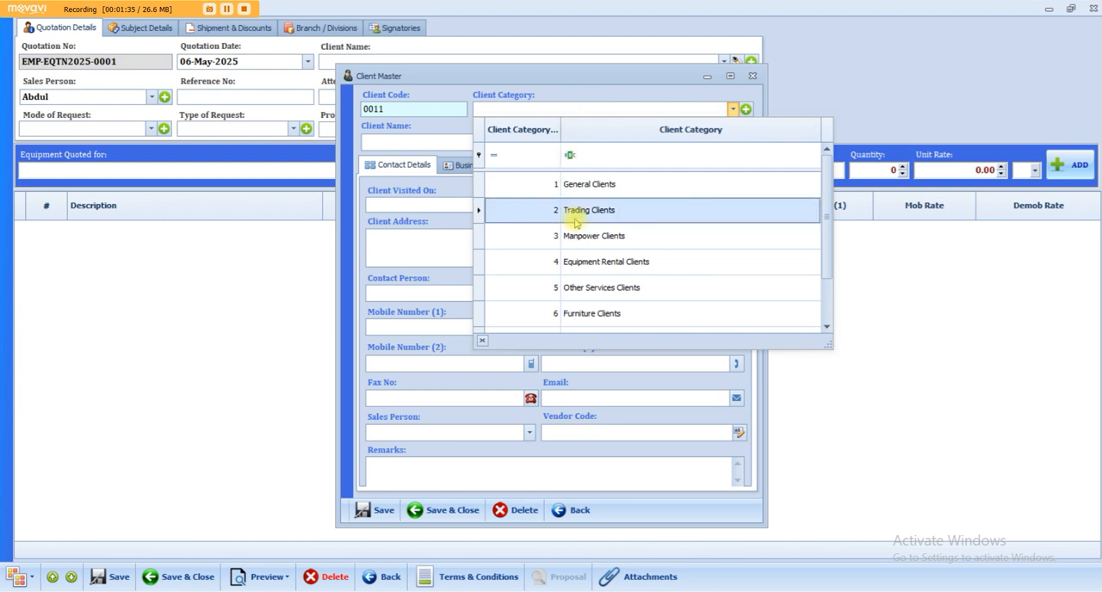
pyautogui.click(575, 261)
pyautogui.click(389, 141)
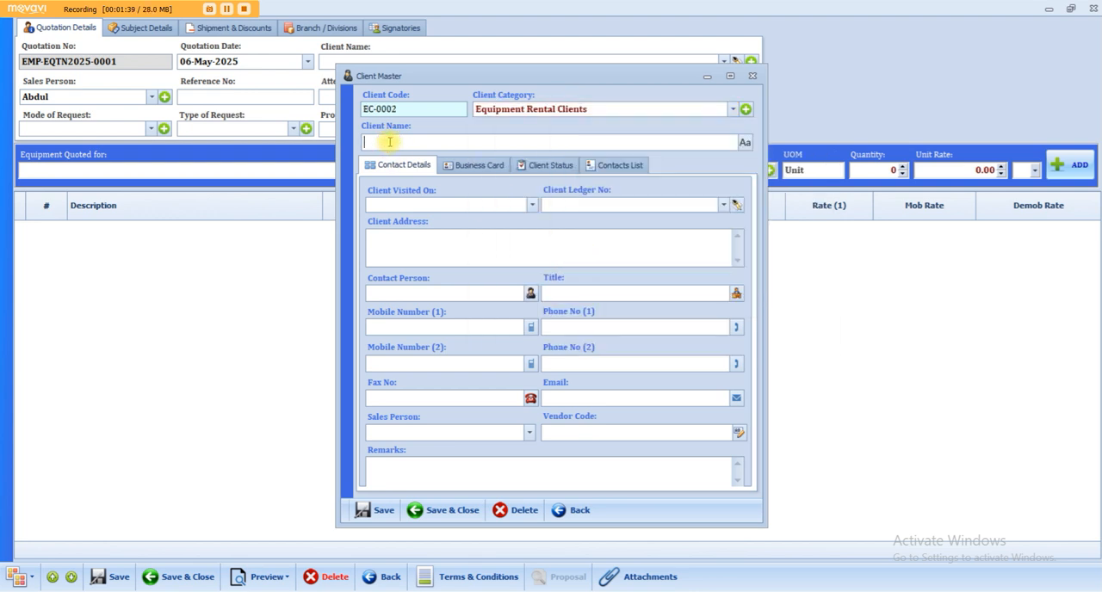
pyautogui.write('MAPA CONSTRUCTIONS COMPANY LTD')
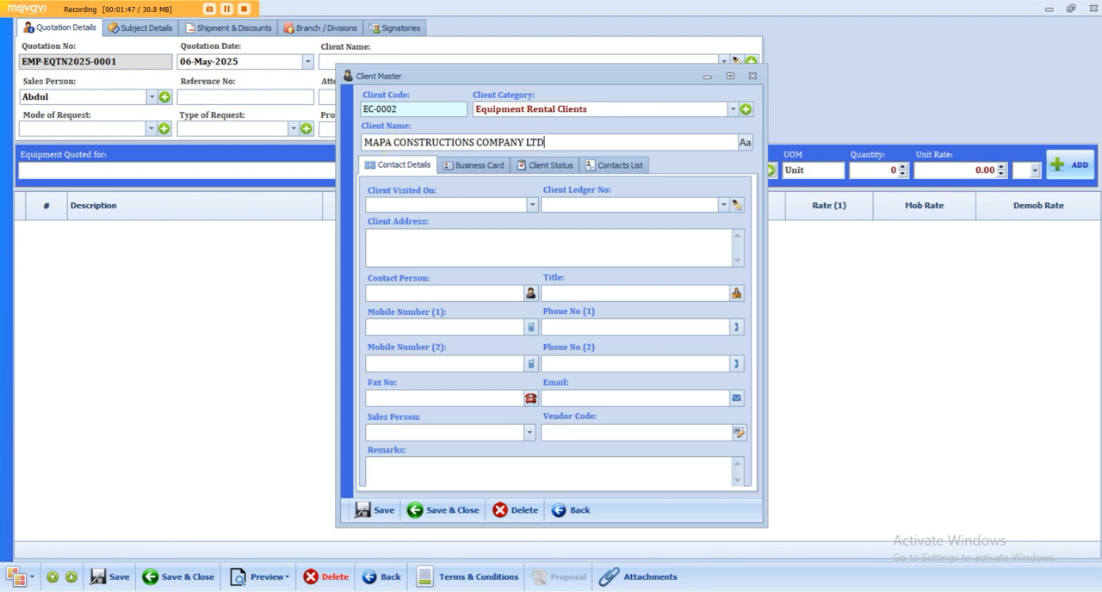
# Fill in the new client's address and assign a sales person to the client.
pyautogui.click(401, 234)
pyautogui.write('KINGDOM OF SAUDI ARABIA')
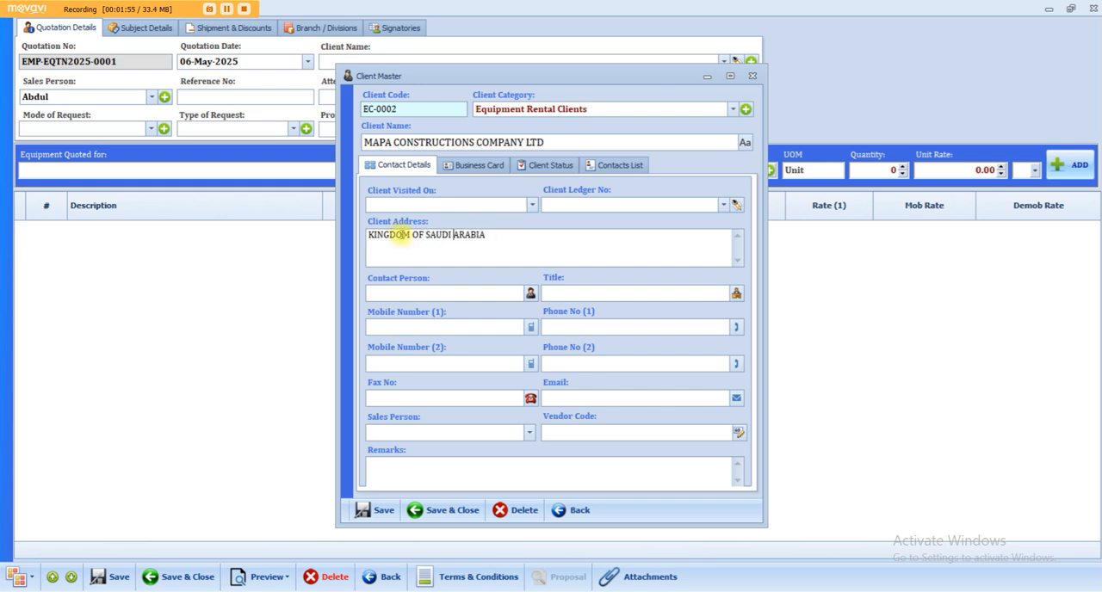
pyautogui.press('Home')
pyautogui.write('RIYADH,')
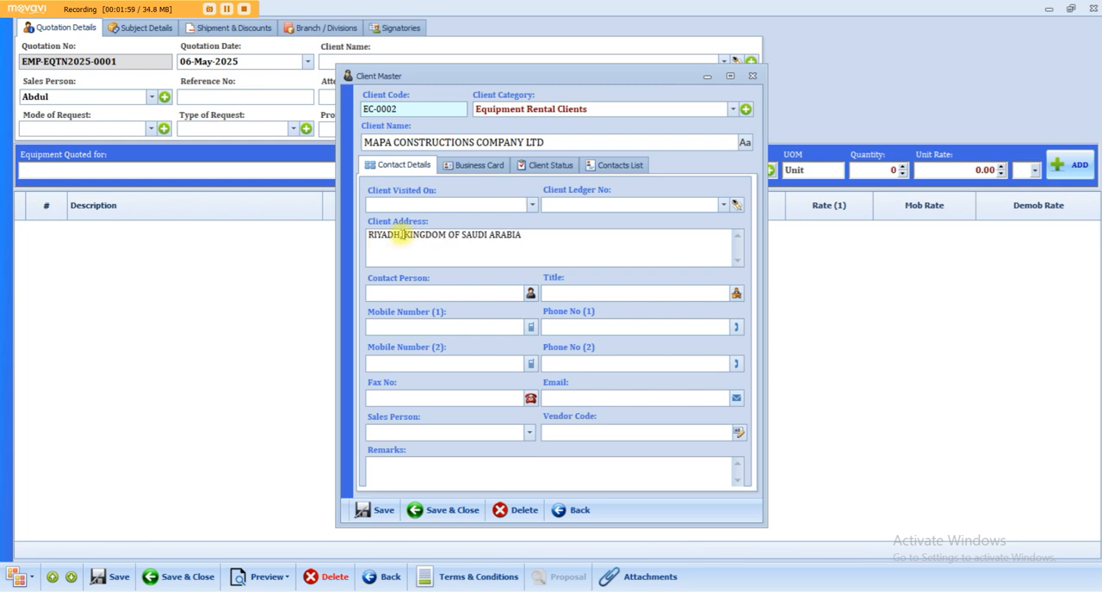
pyautogui.click(509, 435)
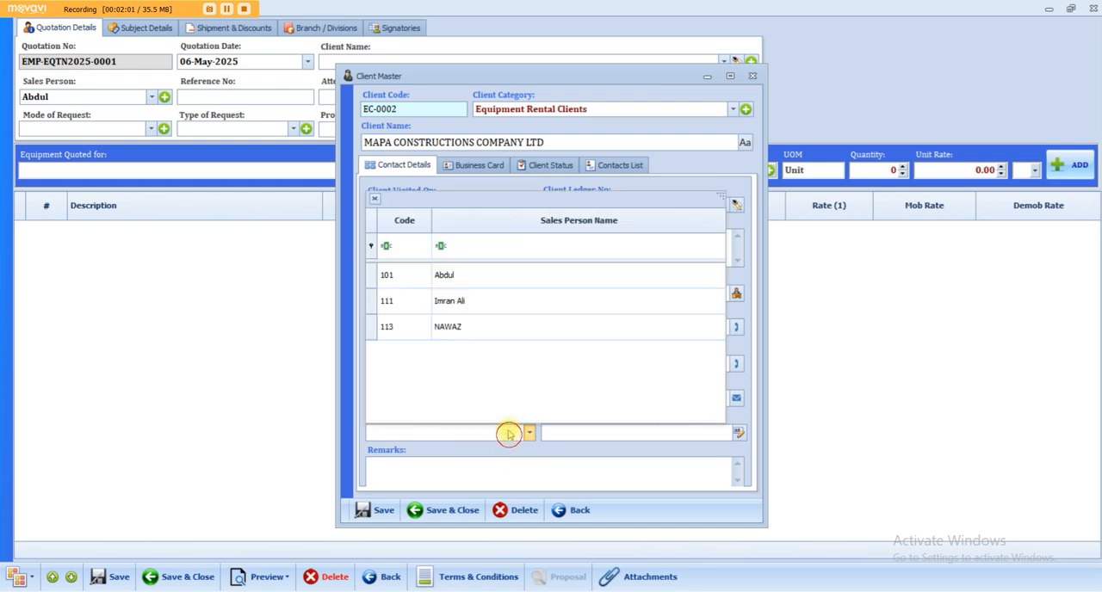
pyautogui.click(458, 276)
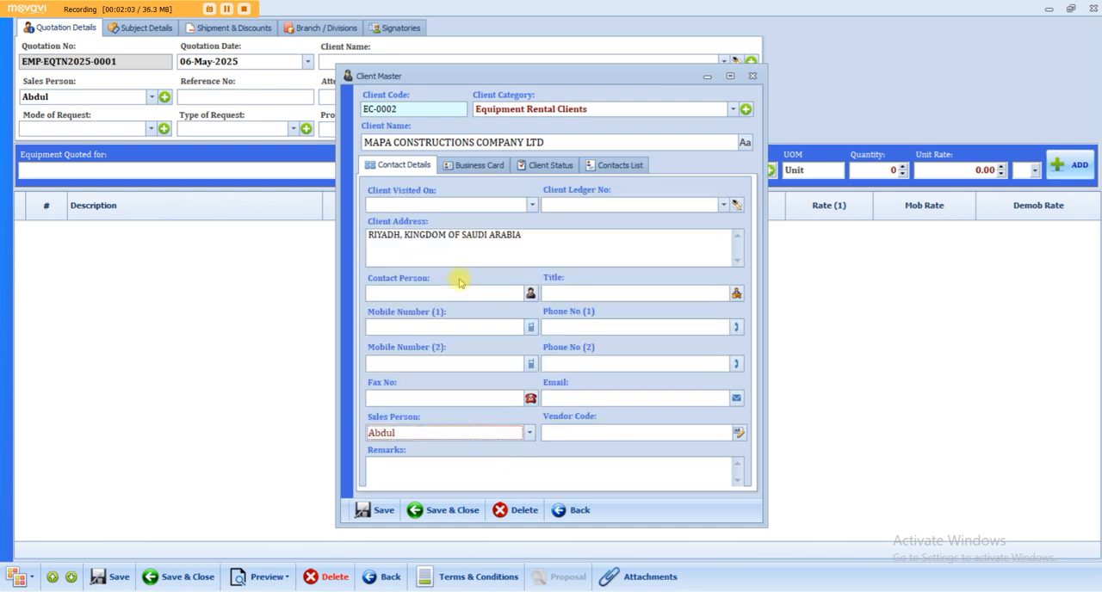
# Review the client's business card, status and contacts sections, and save the client record for use in the quotation.
pyautogui.click(472, 164)
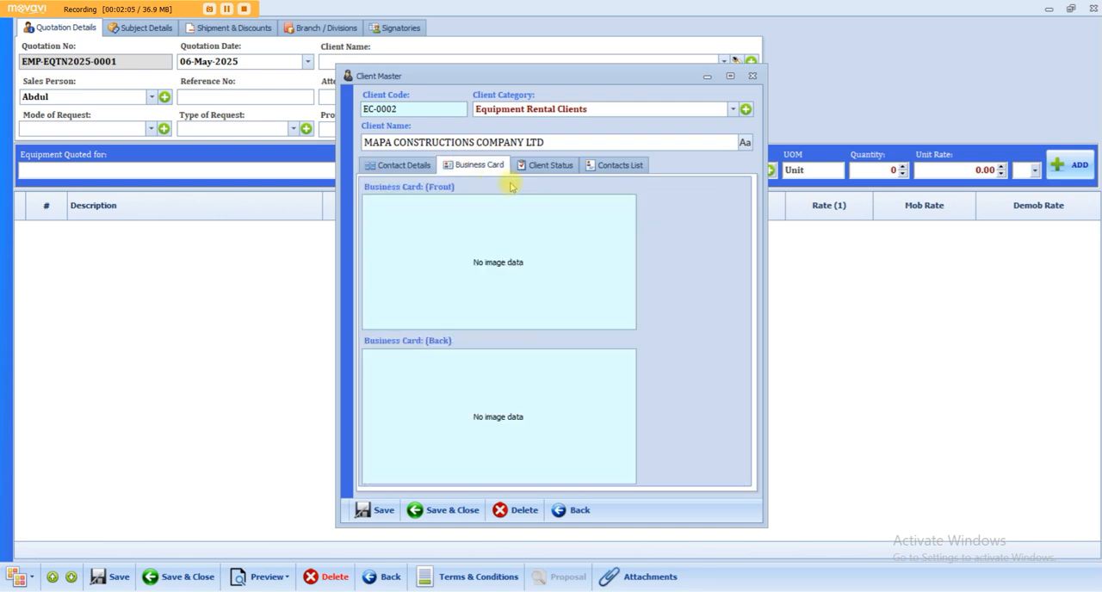
pyautogui.click(534, 166)
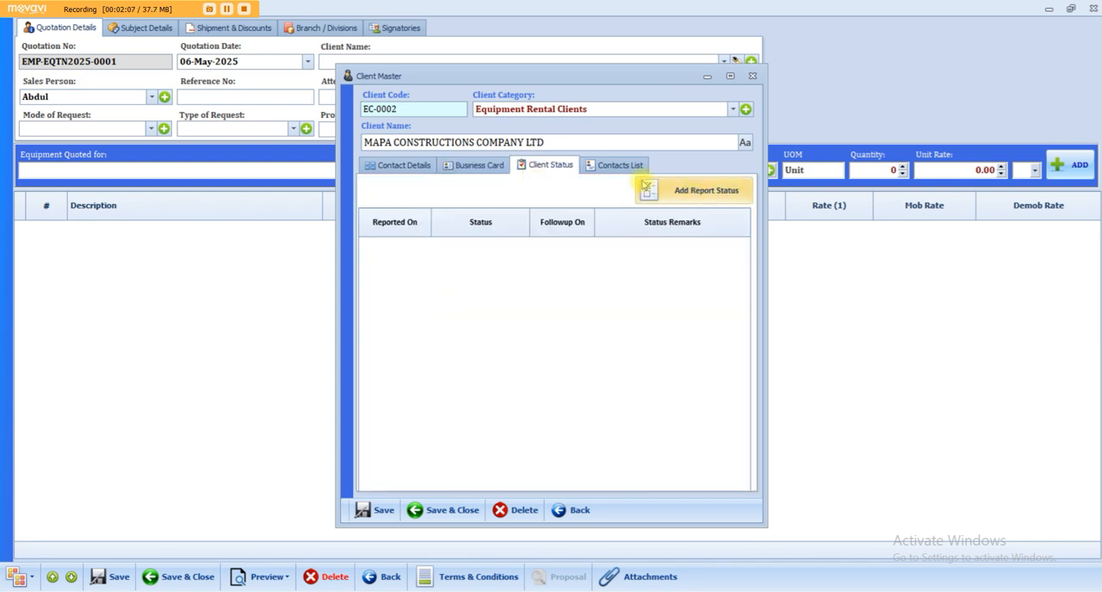
pyautogui.click(615, 165)
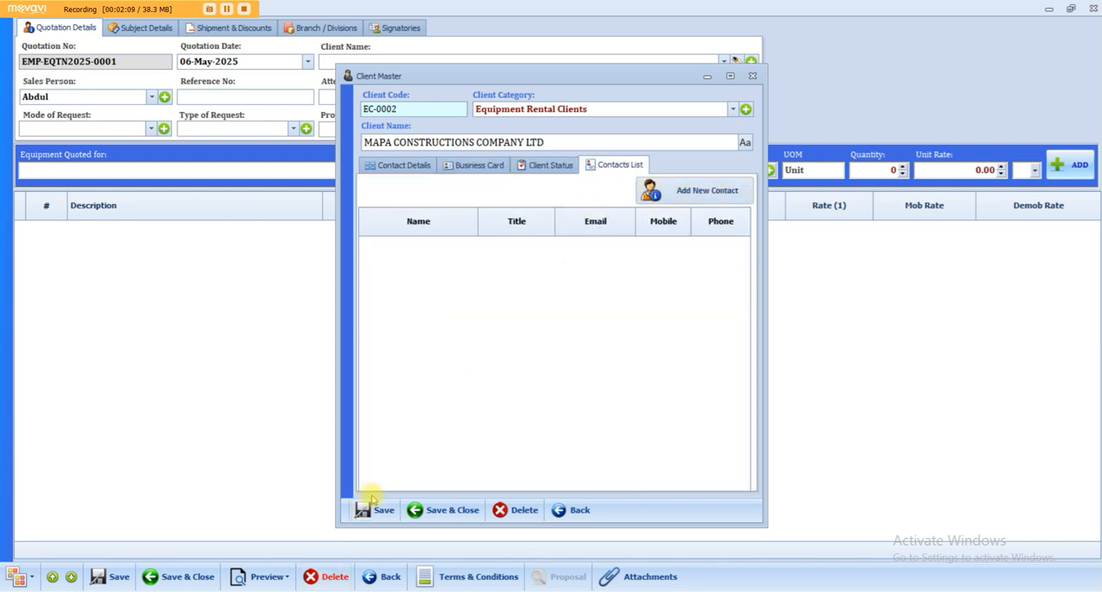
pyautogui.click(368, 510)
pyautogui.click(627, 355)
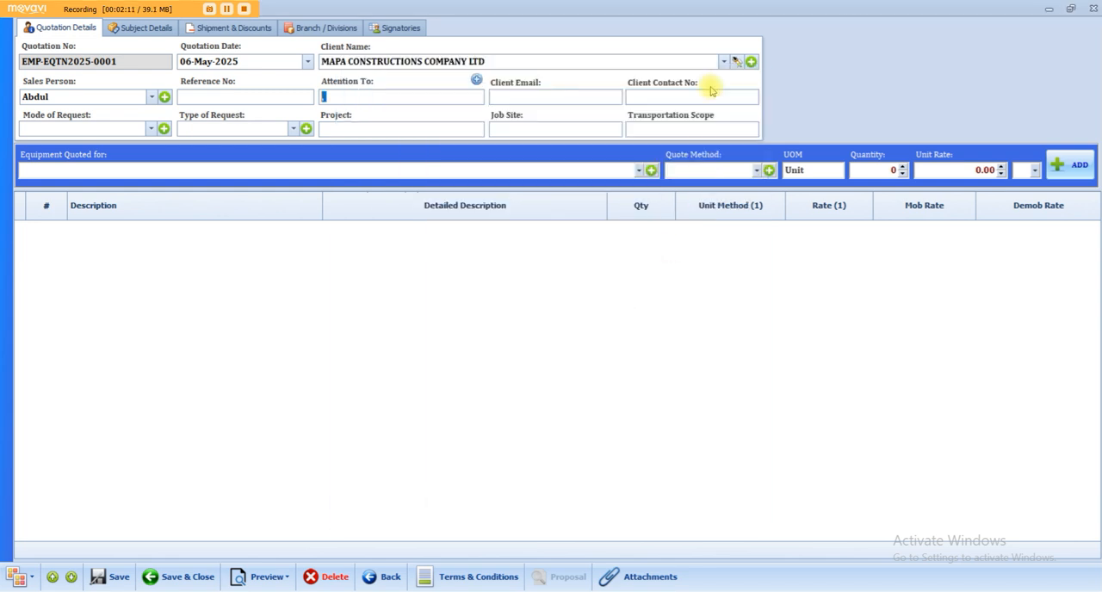
# Filter the client list by MAPA and select MAPA CONSTRUCTIONS COMPANY LTD as the quotation's client.
pyautogui.click(723, 61)
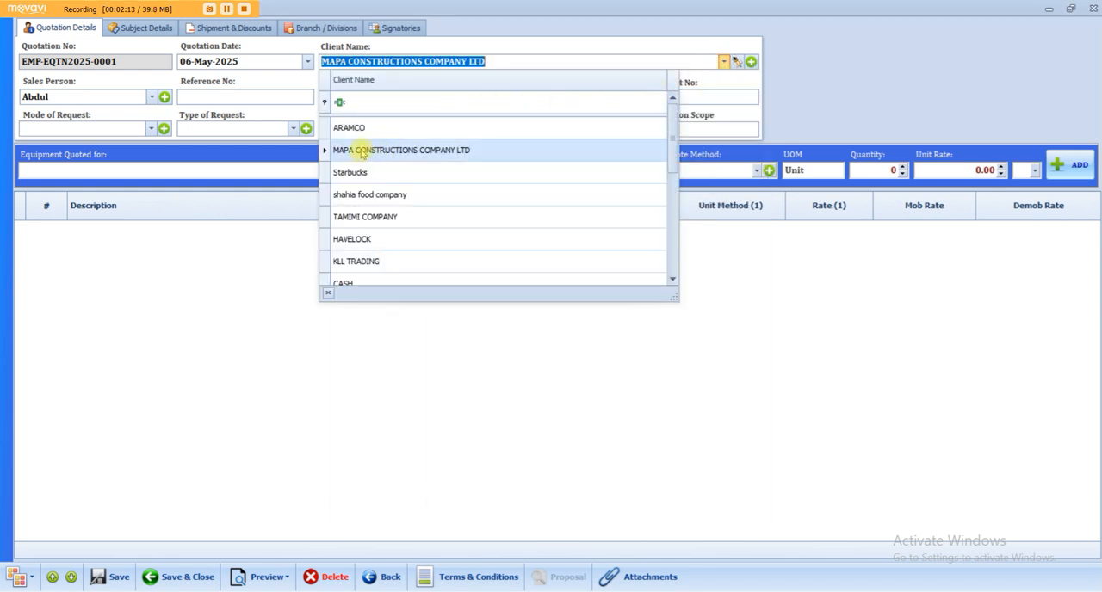
pyautogui.click(381, 103)
pyautogui.write('MAPA')
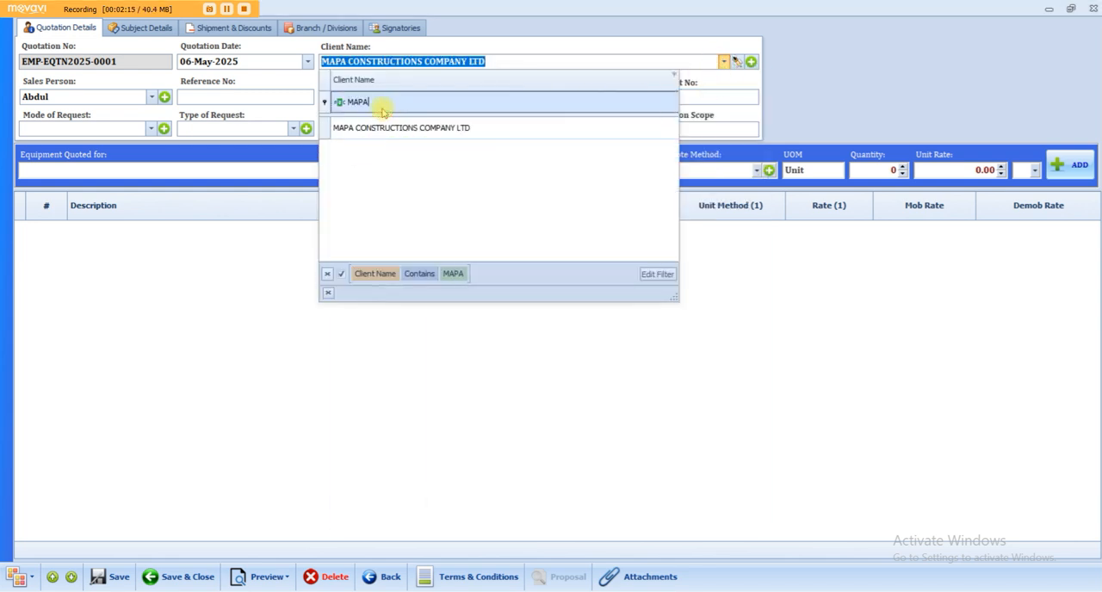
pyautogui.click(493, 131)
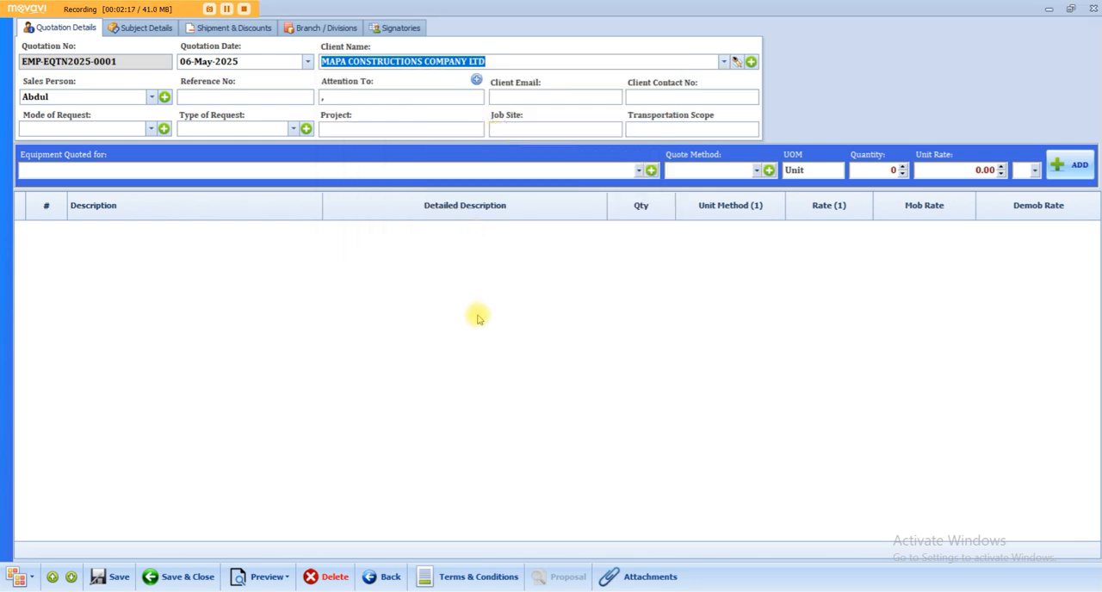
pyautogui.click(375, 130)
pyautogui.click(517, 123)
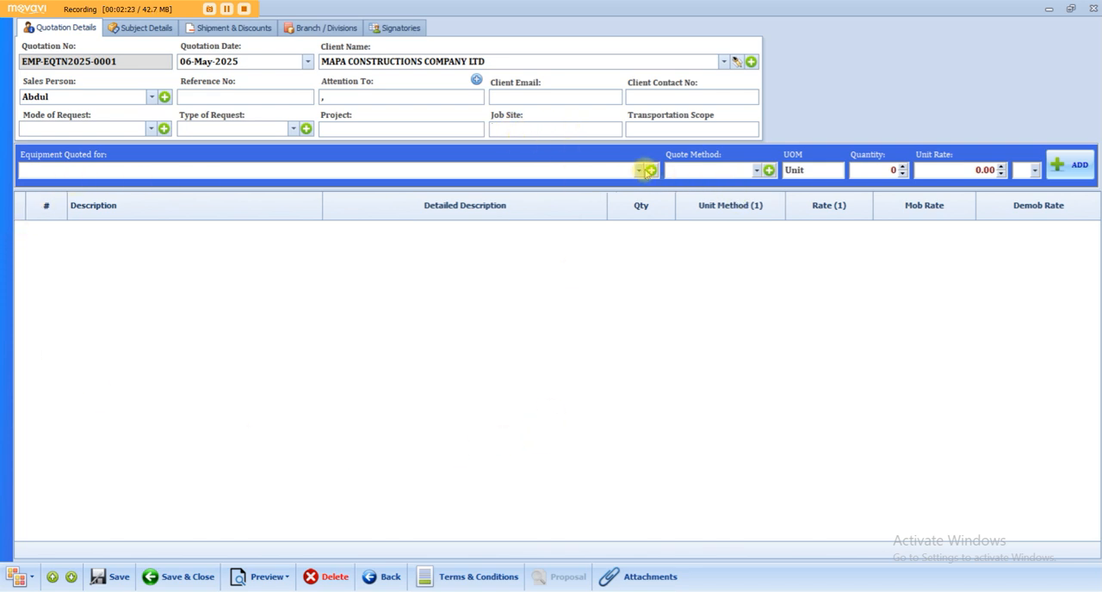
# Enter BOOMTRUCK as the equipment quoted for, with the Monthly quote method, quantity 1 and a unit rate of 17,000.
pyautogui.click(642, 169)
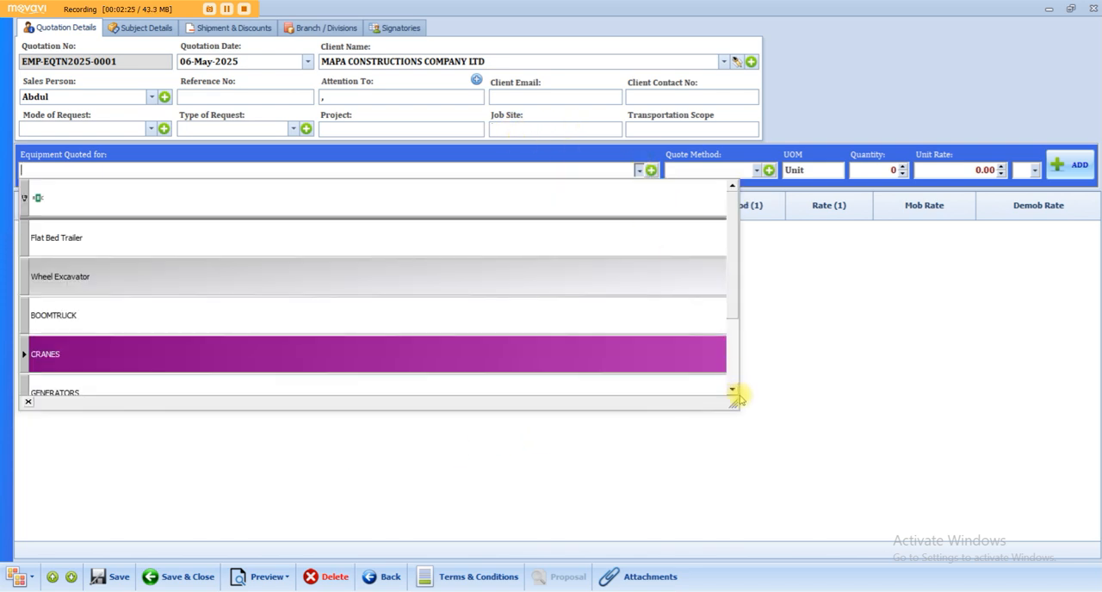
pyautogui.moveTo(736, 402); pyautogui.dragTo(780, 546)
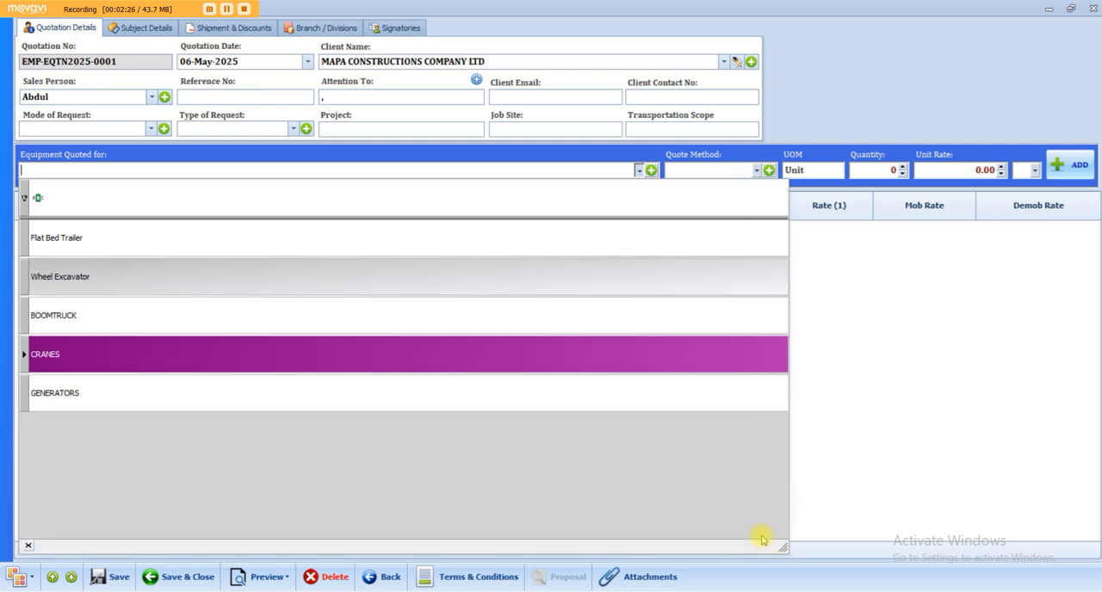
pyautogui.click(167, 323)
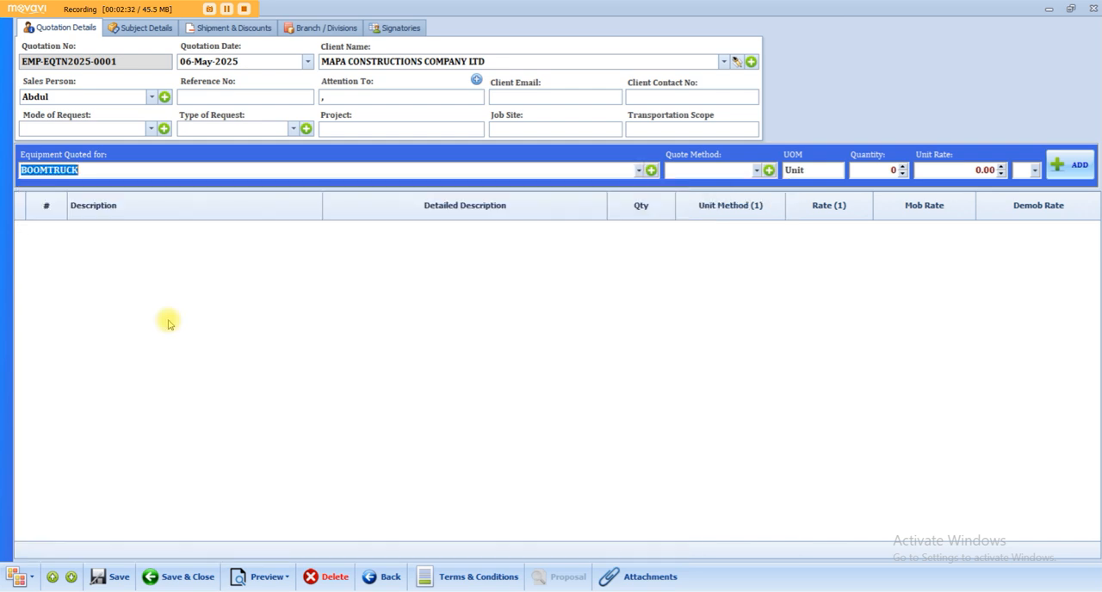
pyautogui.click(741, 170)
pyautogui.click(731, 276)
pyautogui.click(899, 173)
pyautogui.click(937, 170)
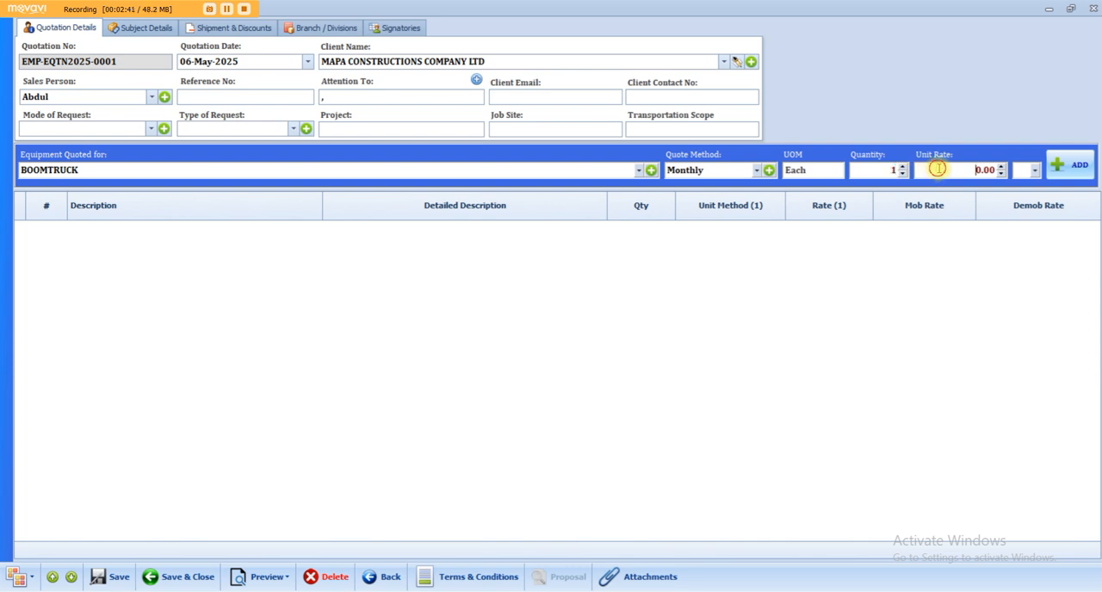
pyautogui.moveTo(936, 170); pyautogui.dragTo(1013, 175)
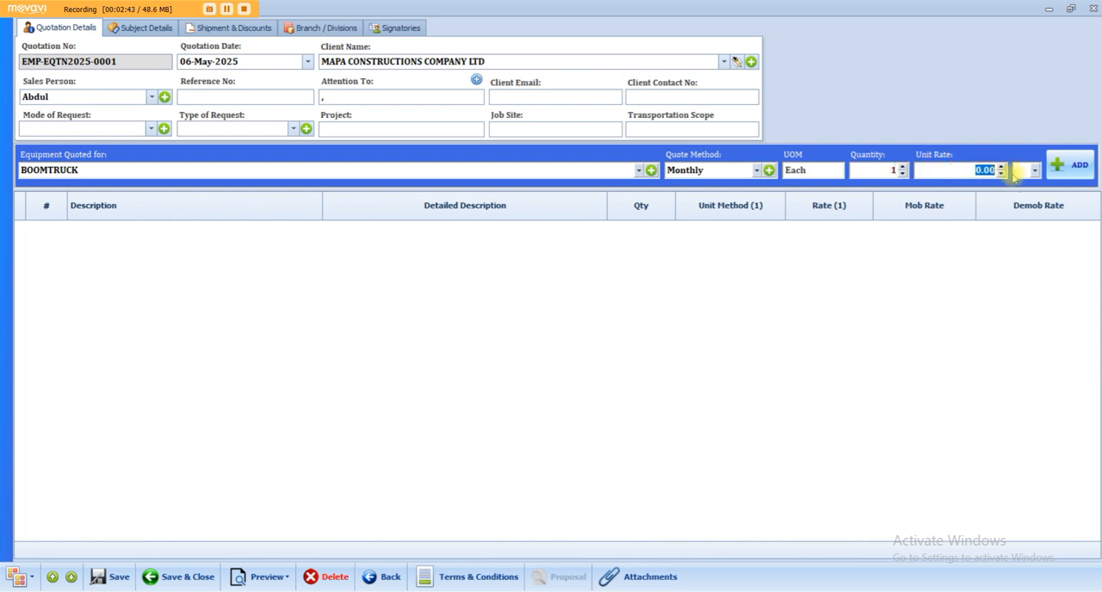
pyautogui.write('170')
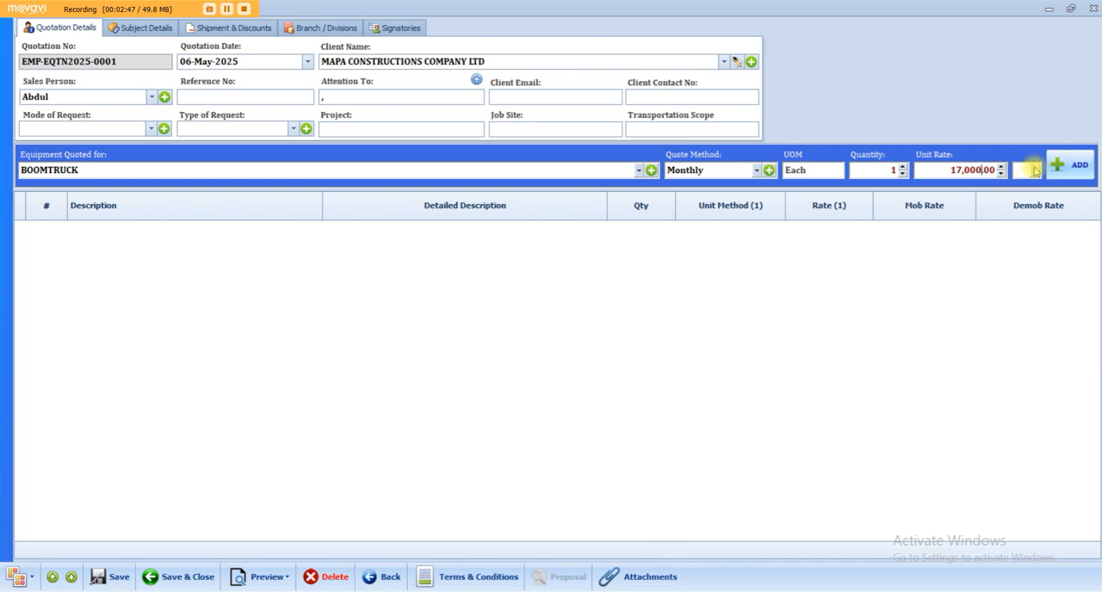
pyautogui.click(1035, 172)
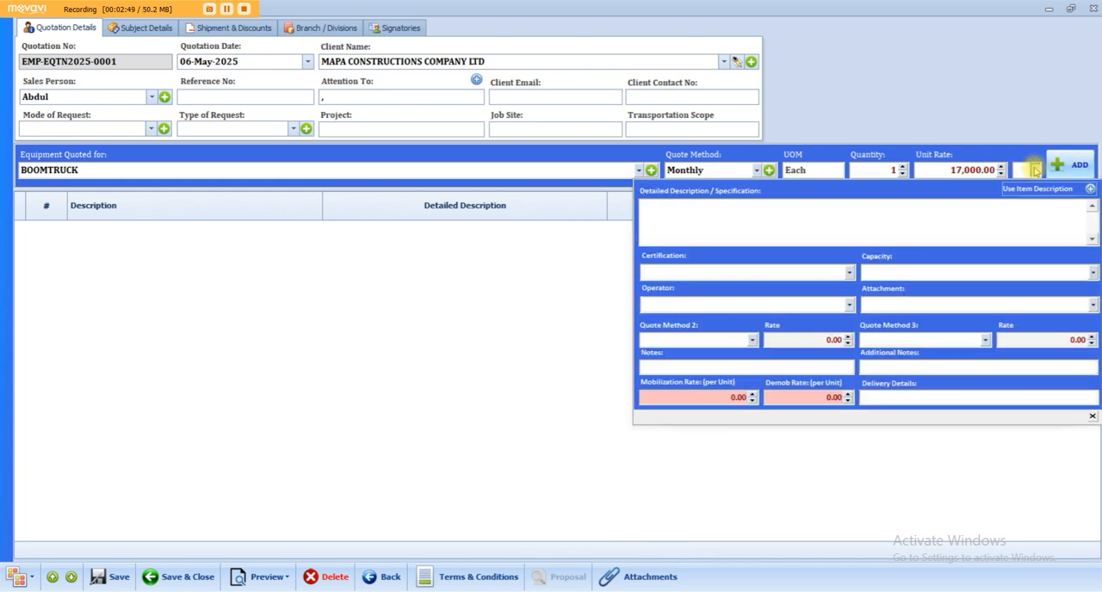
pyautogui.click(849, 273)
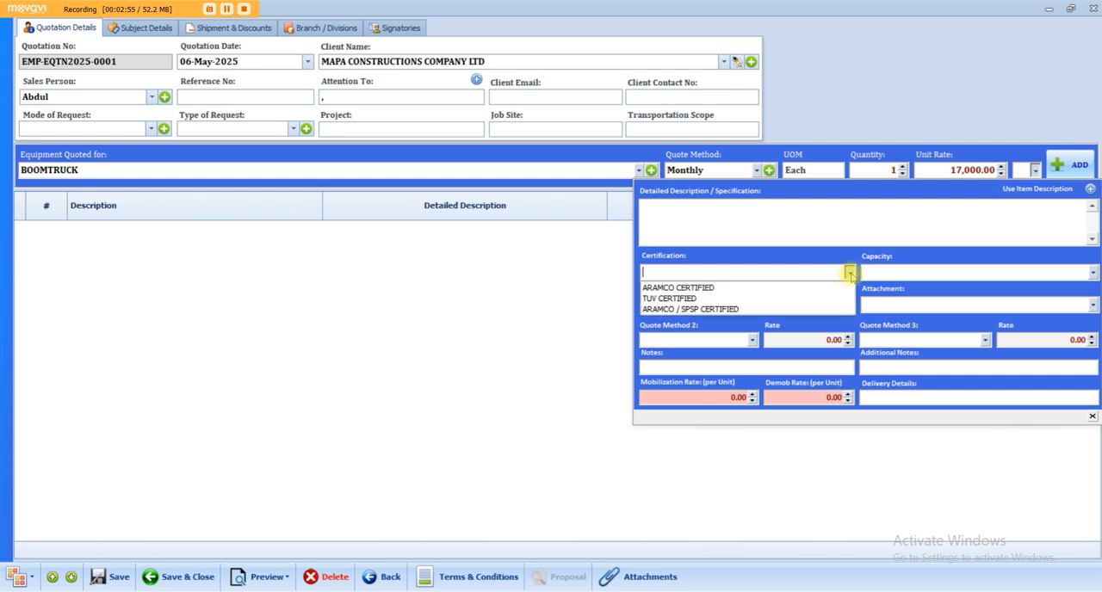
pyautogui.click(677, 288)
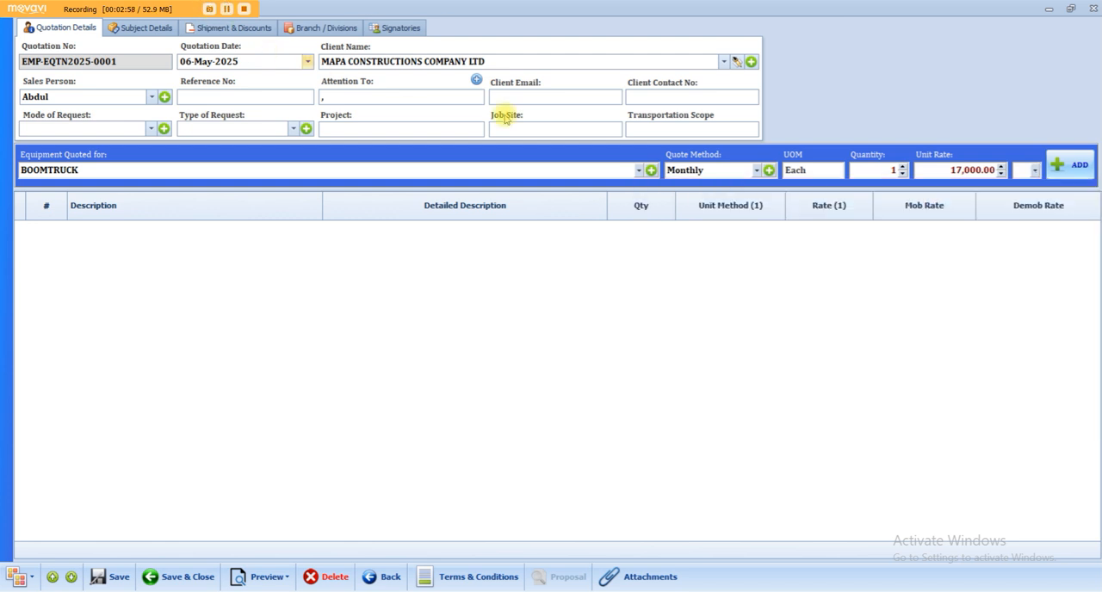
# Specify the boomtruck line as ARAMCO CERTIFIED, WITH OPERATOR and WITH BUCKET in its additional details.
pyautogui.click(1034, 172)
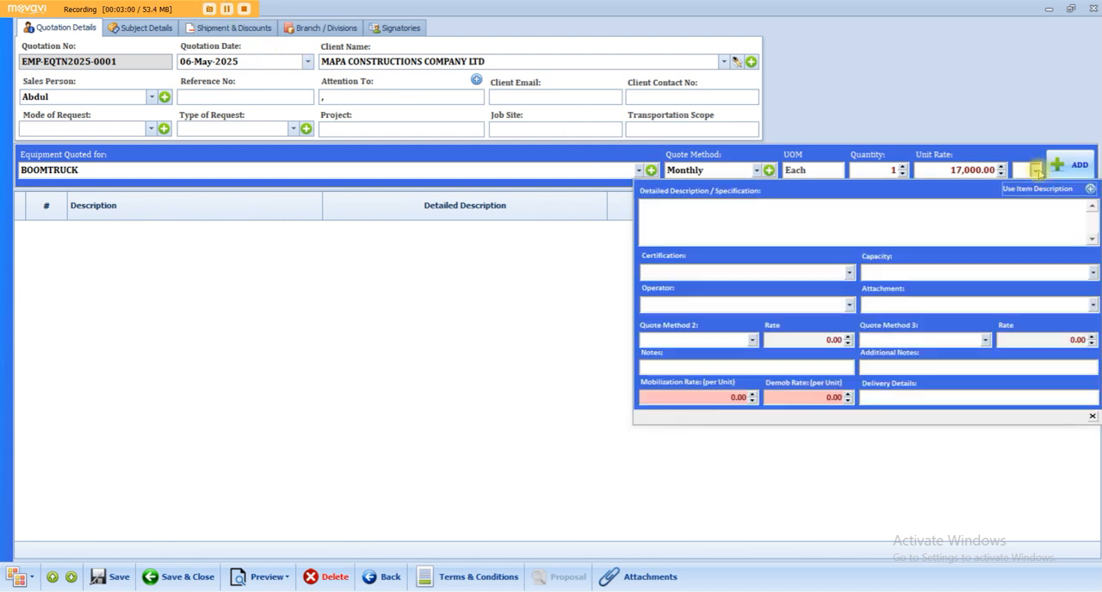
pyautogui.click(847, 273)
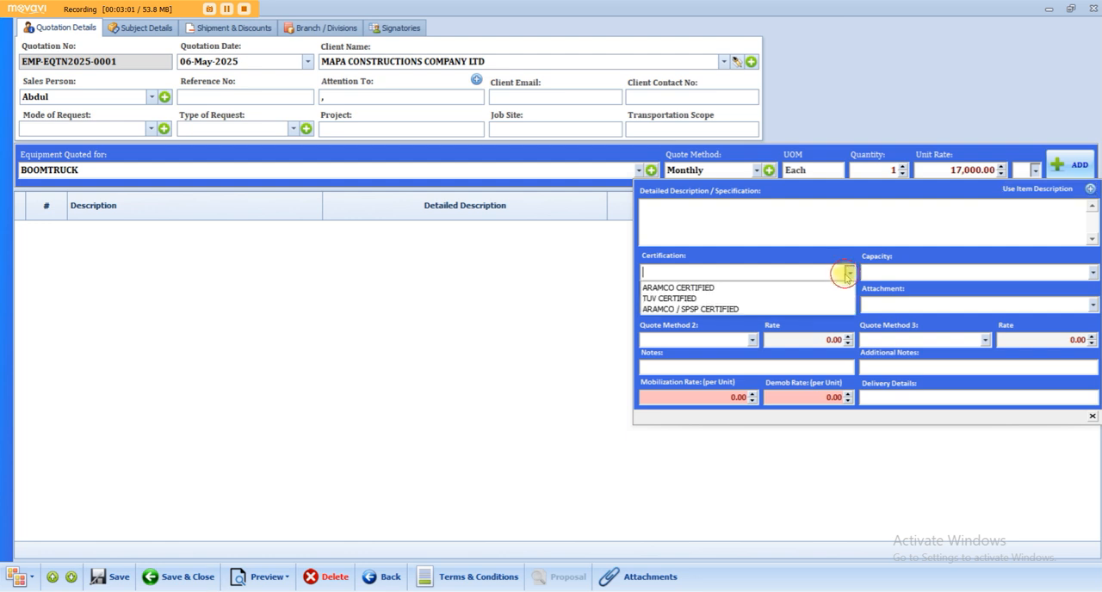
pyautogui.click(734, 289)
pyautogui.click(1081, 273)
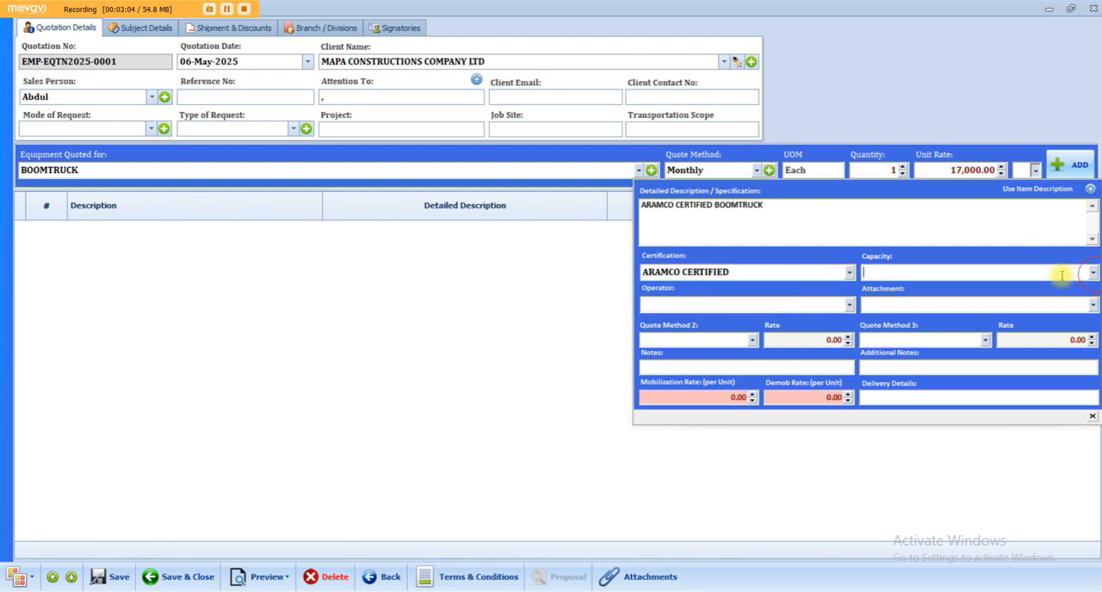
pyautogui.click(849, 304)
pyautogui.click(758, 313)
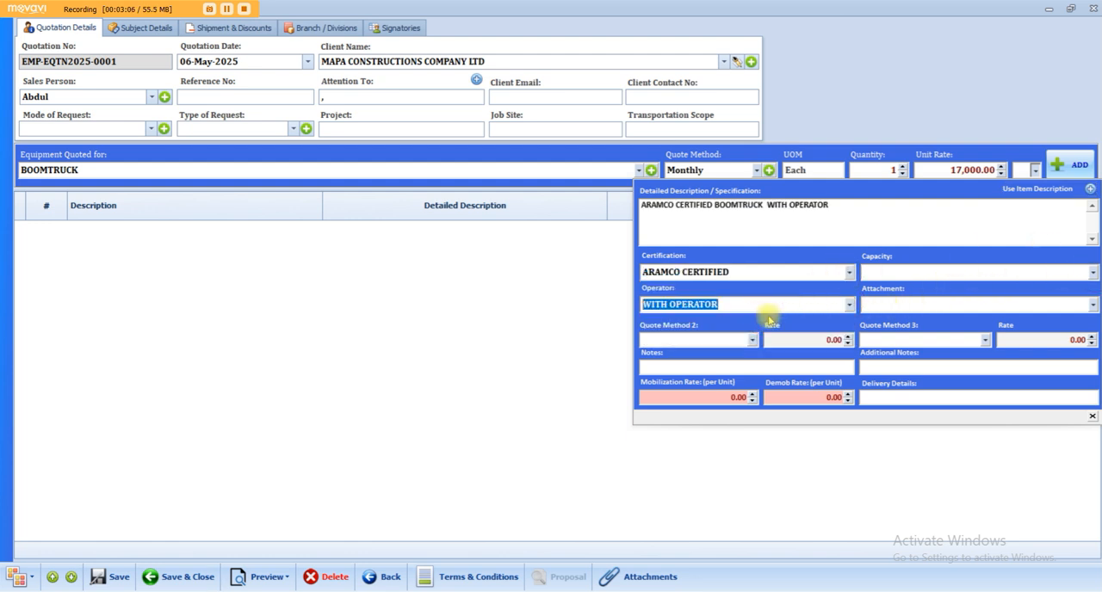
pyautogui.click(1093, 305)
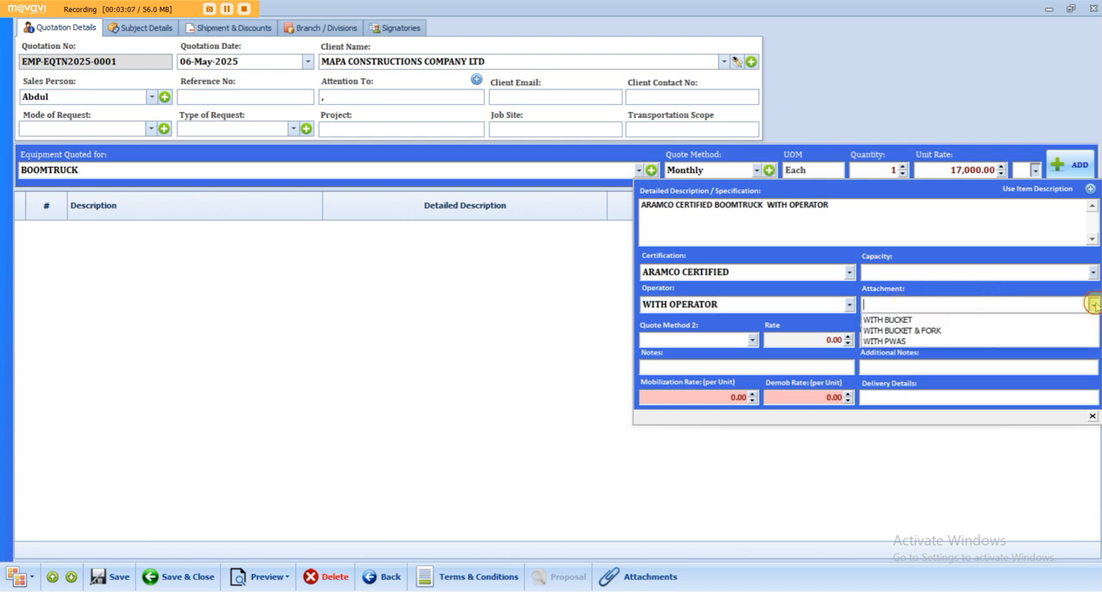
pyautogui.click(1029, 319)
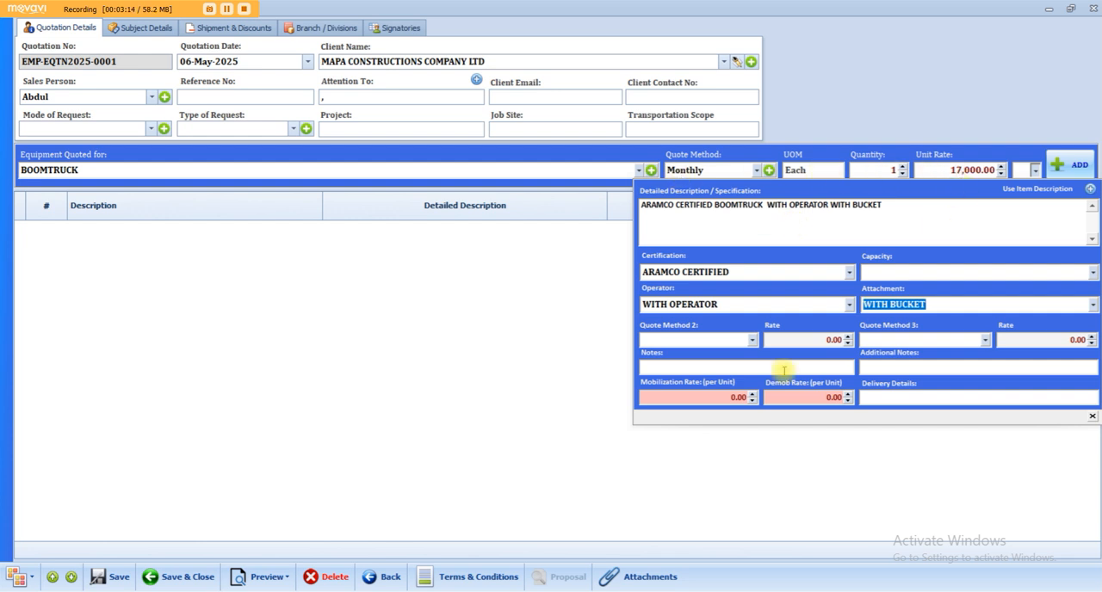
# Set the boomtruck's second quote method to Weekly at 4,500 and its third quote method to Hourly at 50.
pyautogui.click(752, 339)
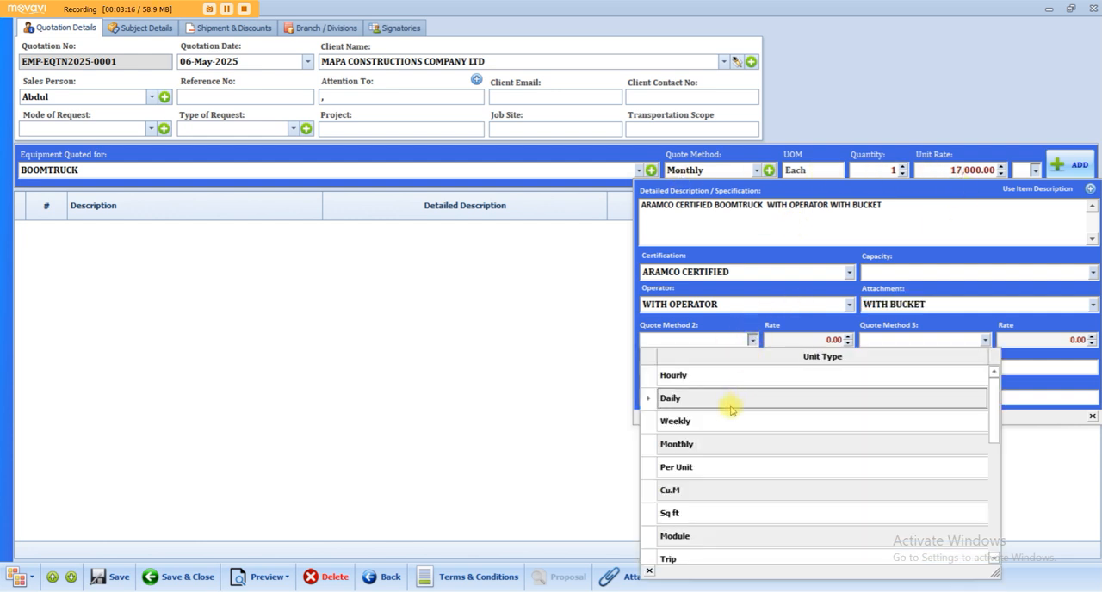
pyautogui.click(704, 420)
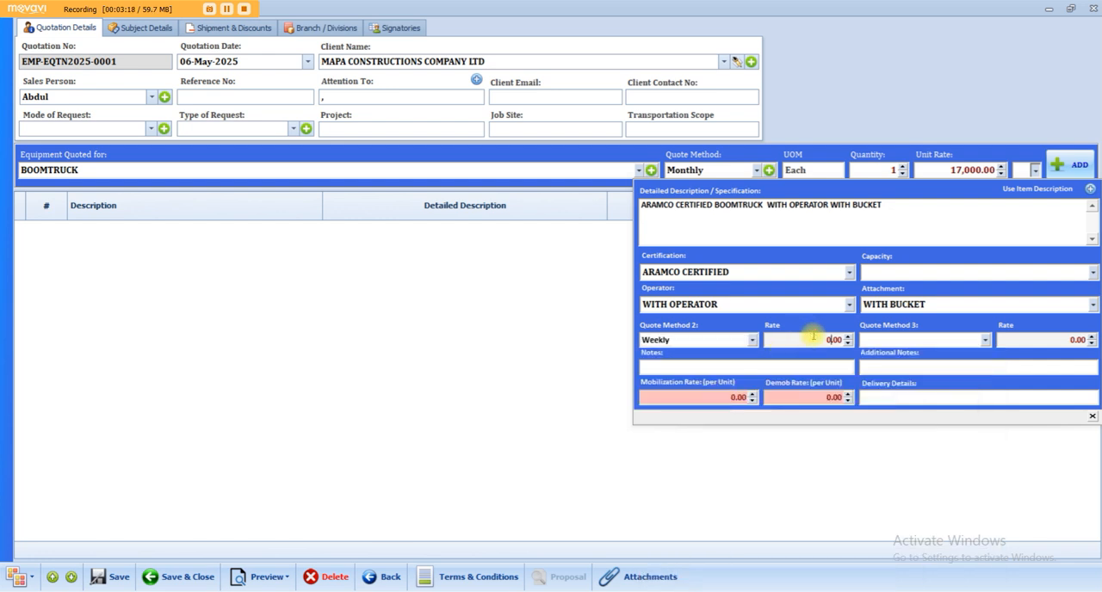
pyautogui.moveTo(818, 340); pyautogui.dragTo(865, 339)
pyautogui.write('4500')
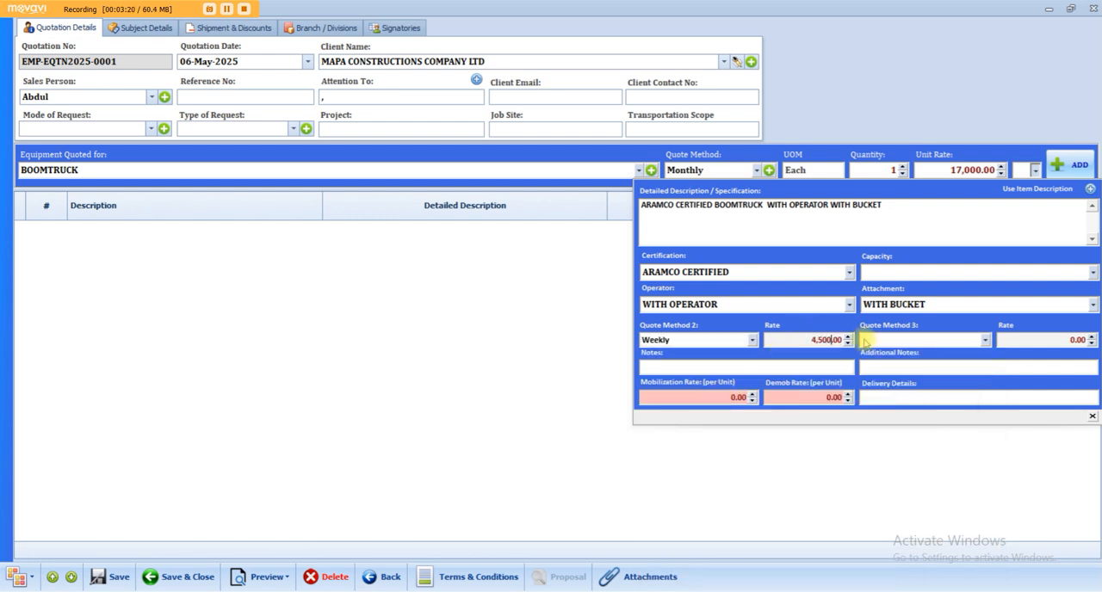
pyautogui.click(864, 339)
pyautogui.click(908, 373)
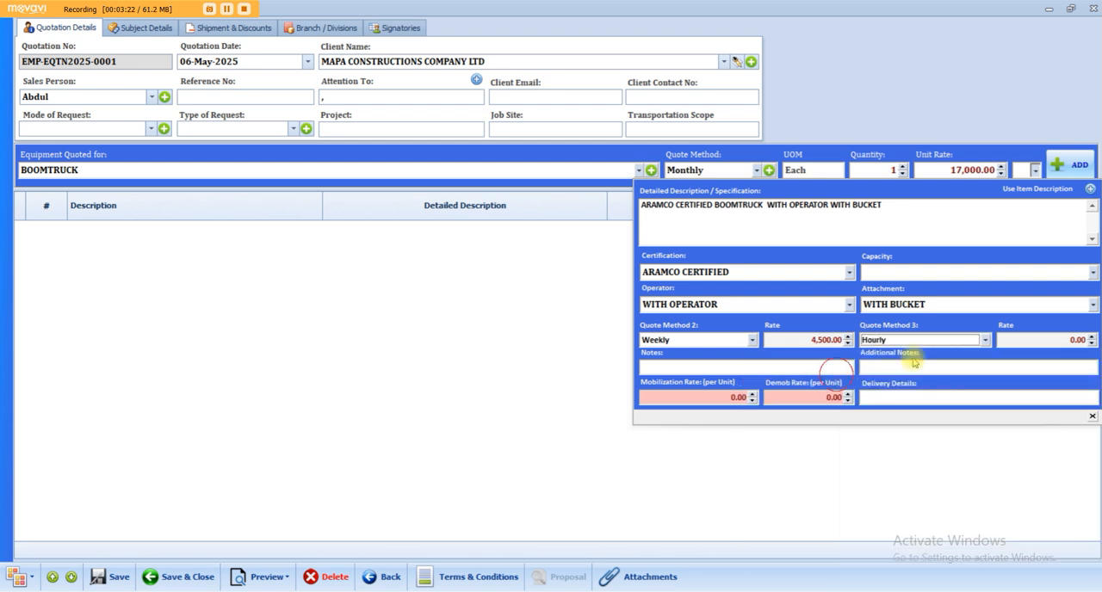
pyautogui.moveTo(1065, 343); pyautogui.dragTo(1089, 341)
pyautogui.write('50')
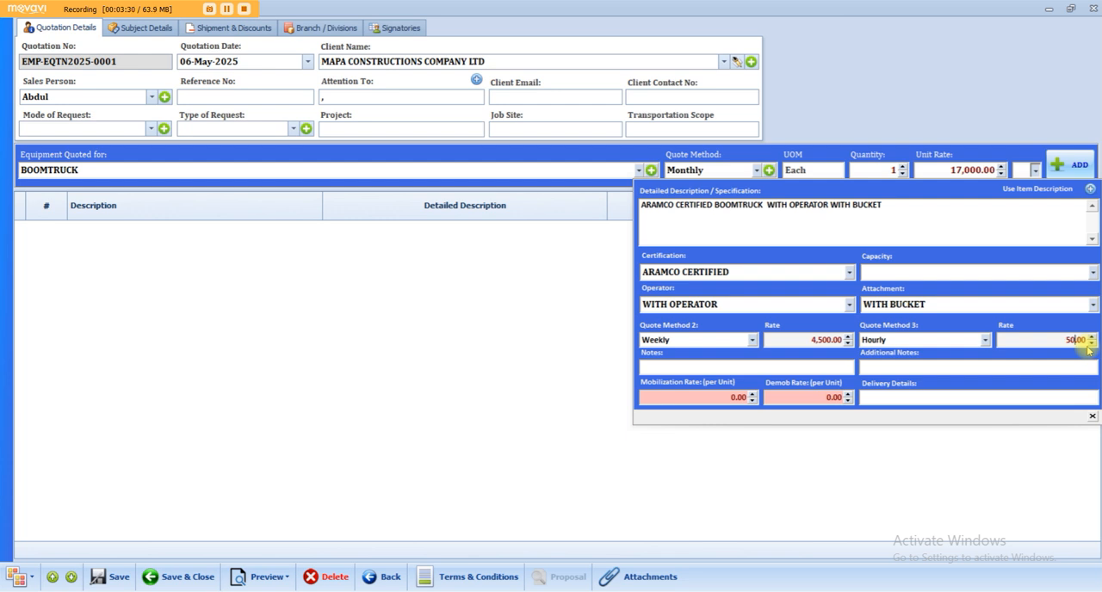
# Set the boomtruck's mobilization rate to 150 and demob rate to 100 per unit, and add the line to the quotation.
pyautogui.moveTo(1062, 343); pyautogui.dragTo(1092, 347)
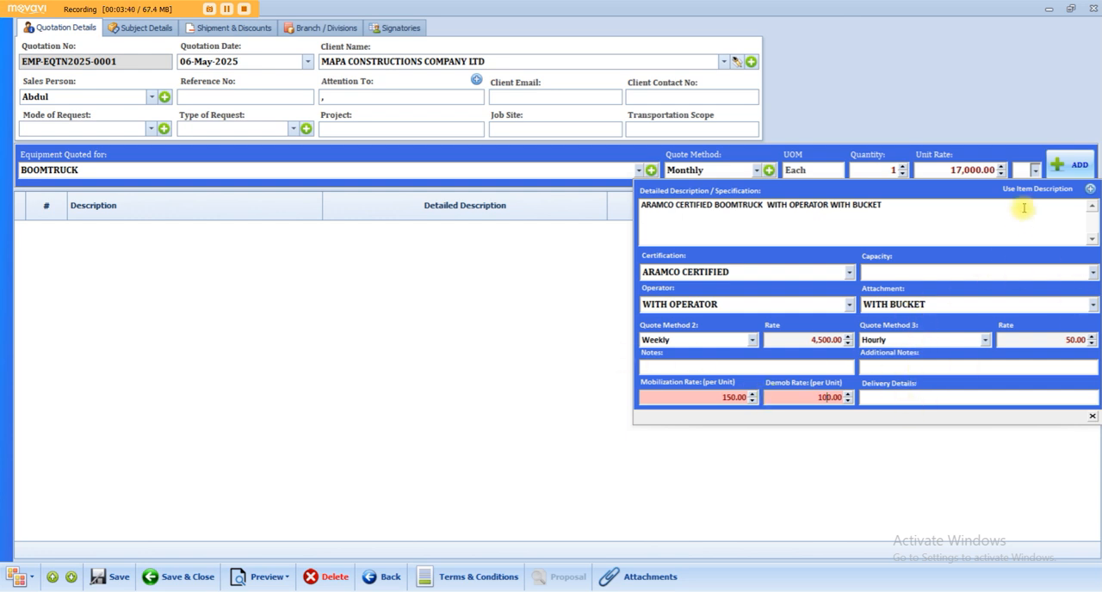
pyautogui.click(1075, 166)
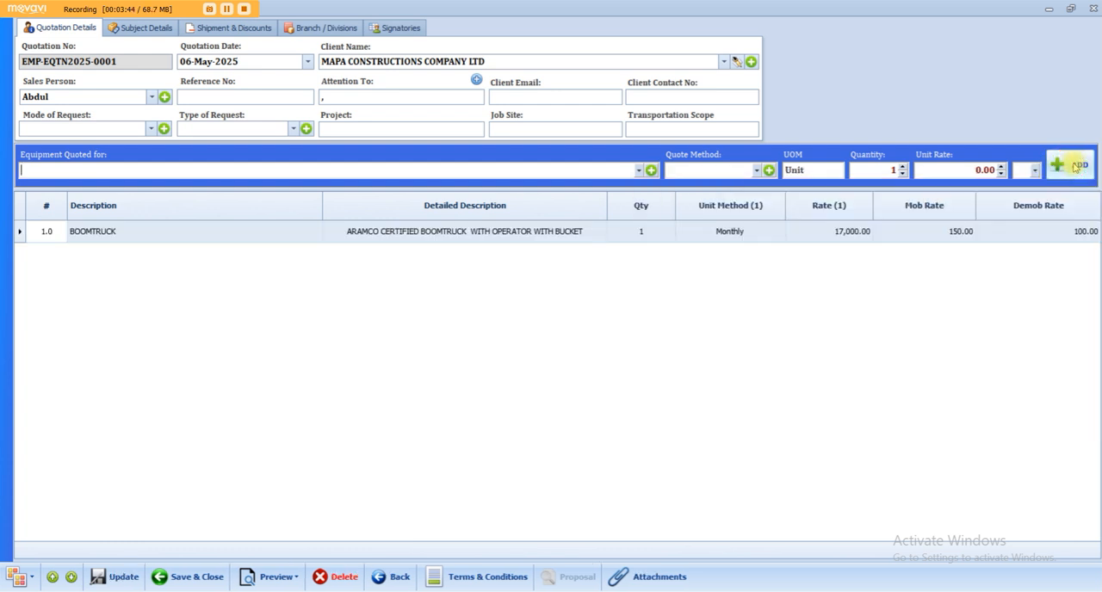
# Examine which additional details are carried over when BOOMTRUCK is chosen again for a new line.
pyautogui.click(1035, 172)
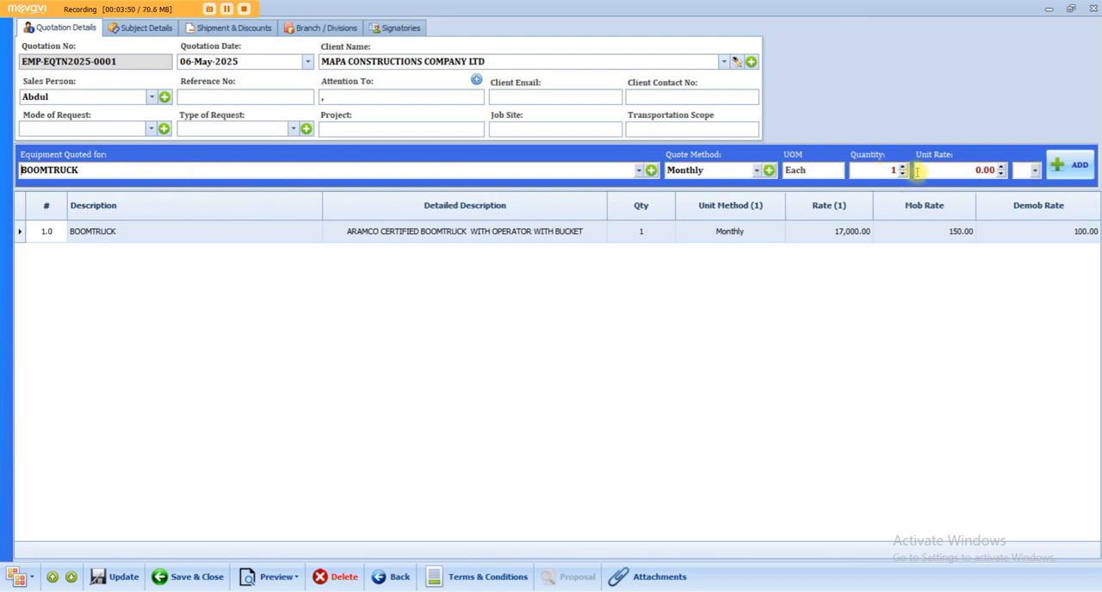
pyautogui.click(1035, 169)
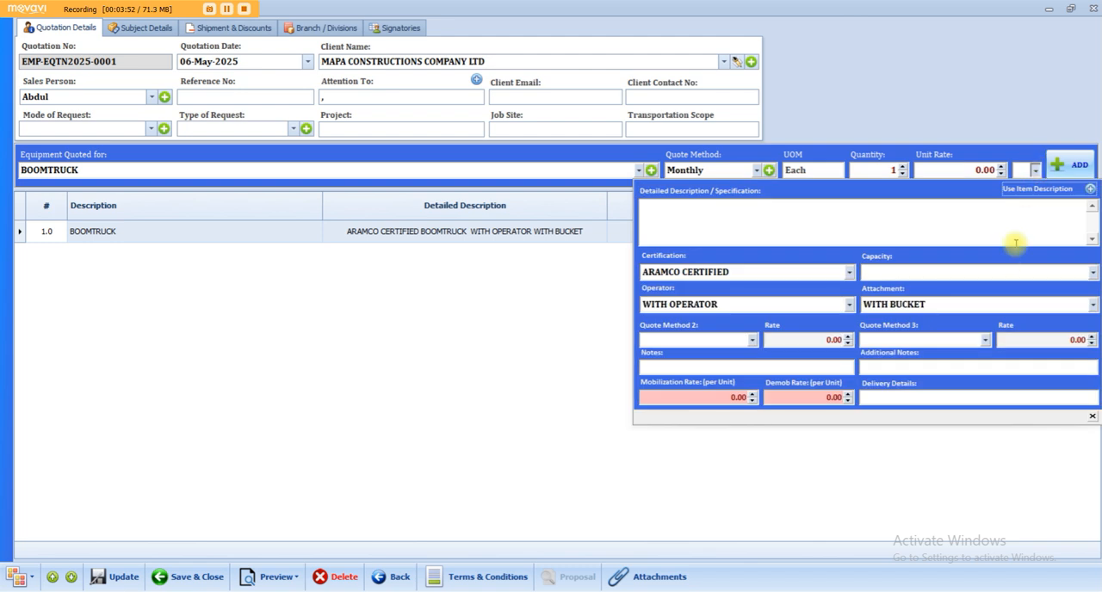
pyautogui.click(474, 366)
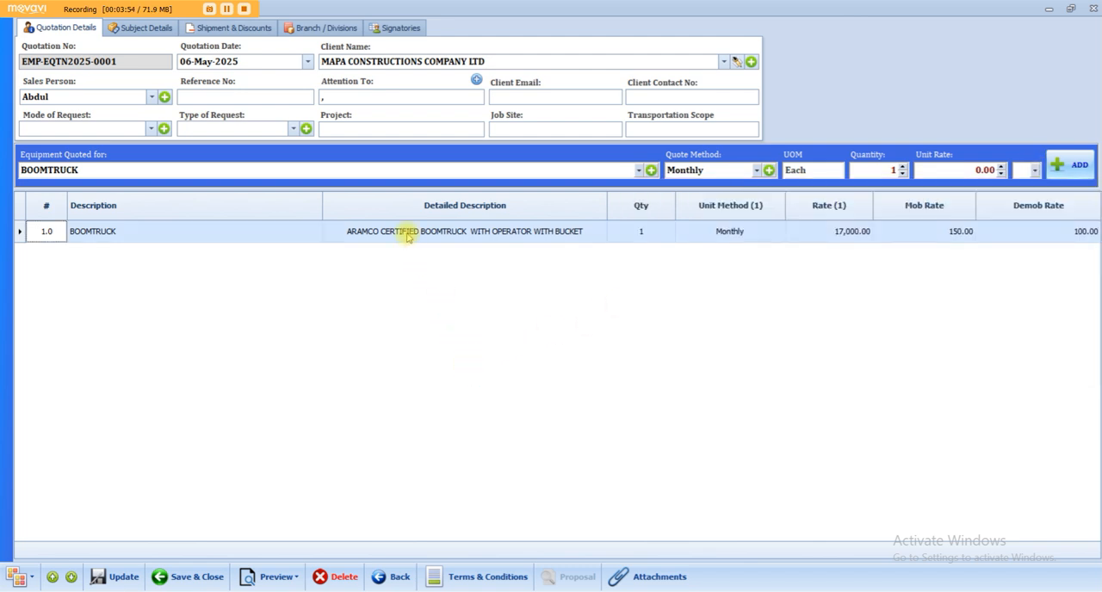
# Add a GENERATORS line to the quotation with a unit rate of 8,000 and a mobilization rate of 200 per unit.
pyautogui.click(639, 169)
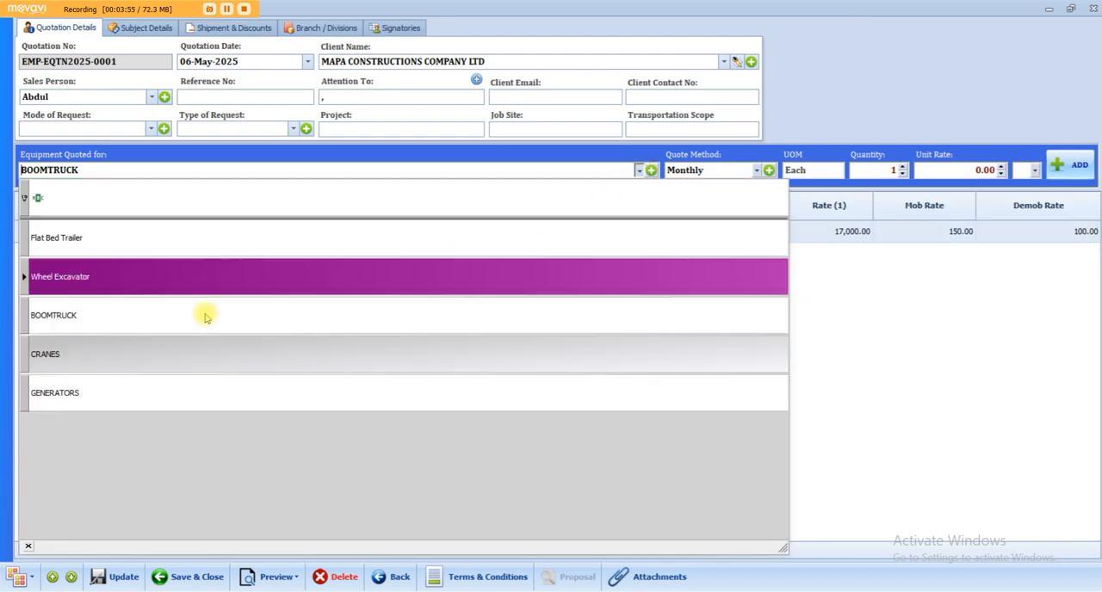
pyautogui.click(117, 390)
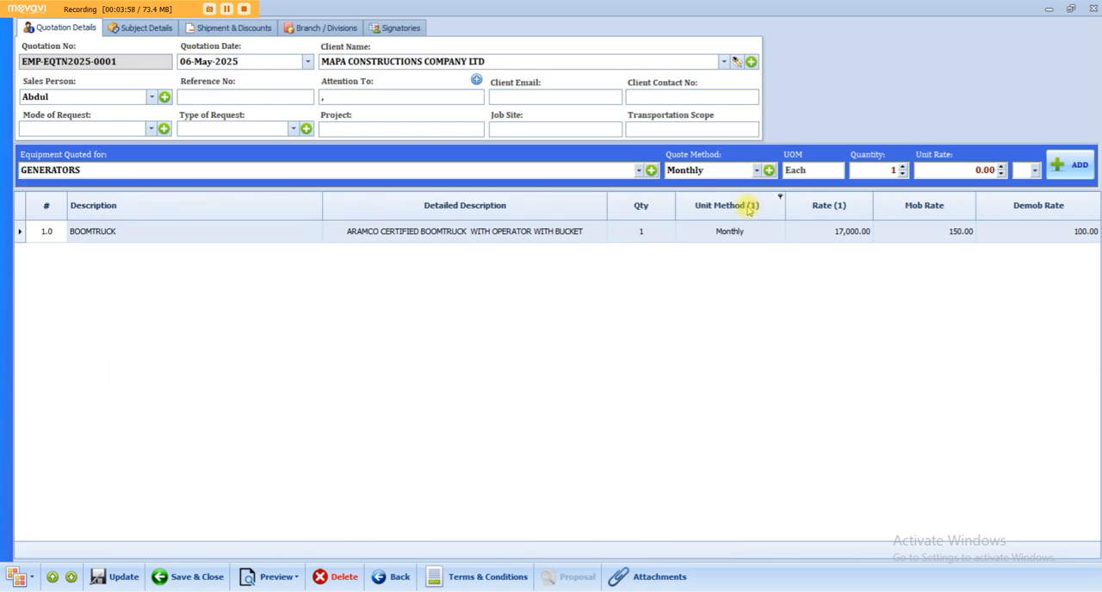
pyautogui.click(963, 170)
pyautogui.write('8000')
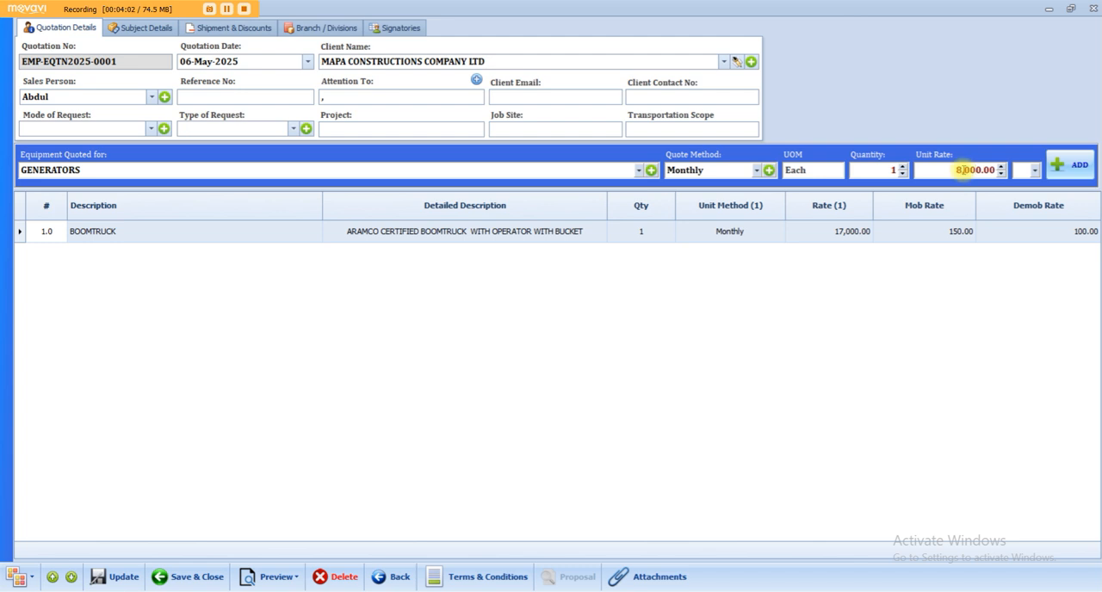
pyautogui.click(1035, 170)
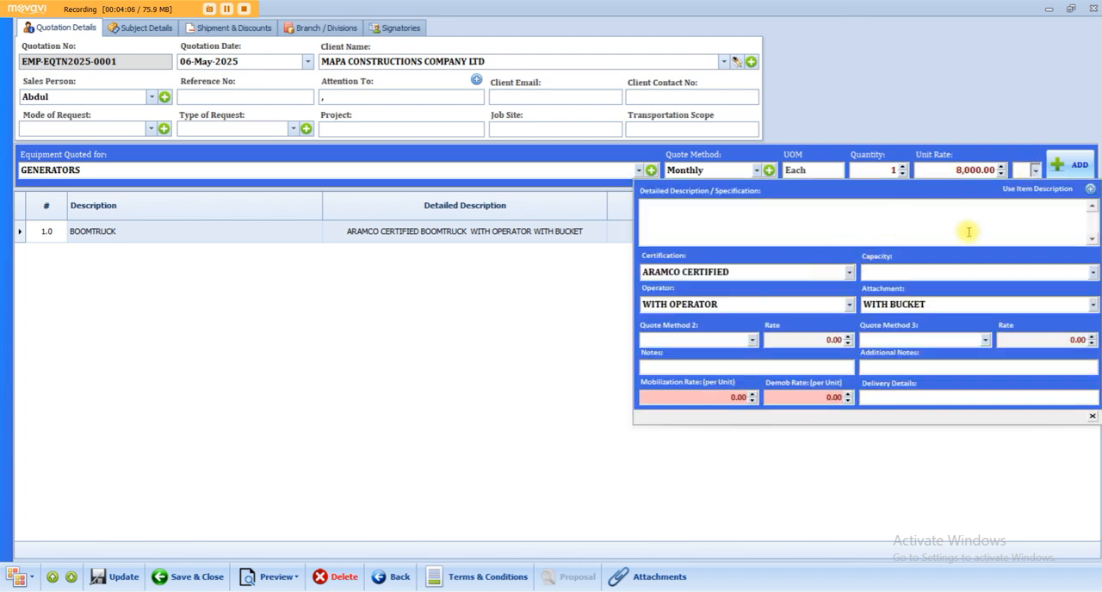
pyautogui.click(733, 397)
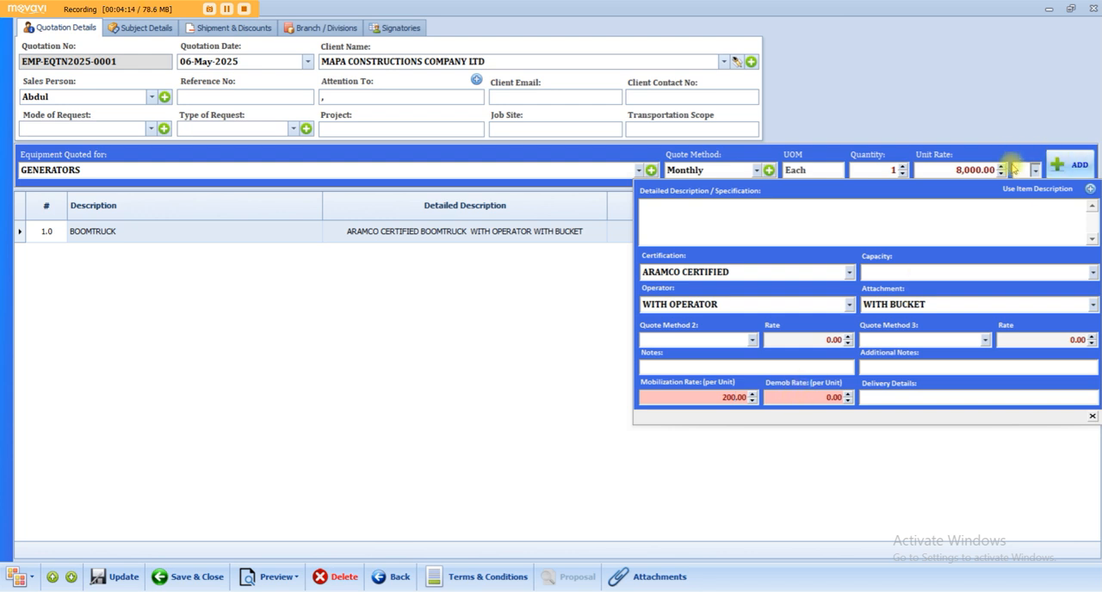
pyautogui.click(1005, 128)
pyautogui.click(1070, 164)
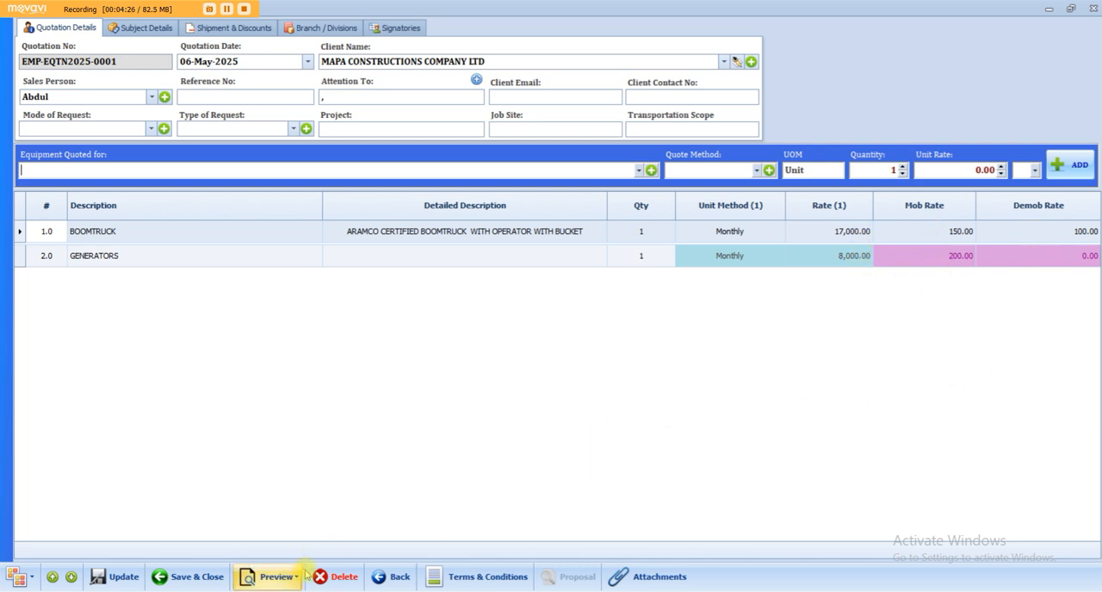
# Load the terms and conditions template TERMS-0005 into the quotation, then save and close the terms.
pyautogui.click(475, 579)
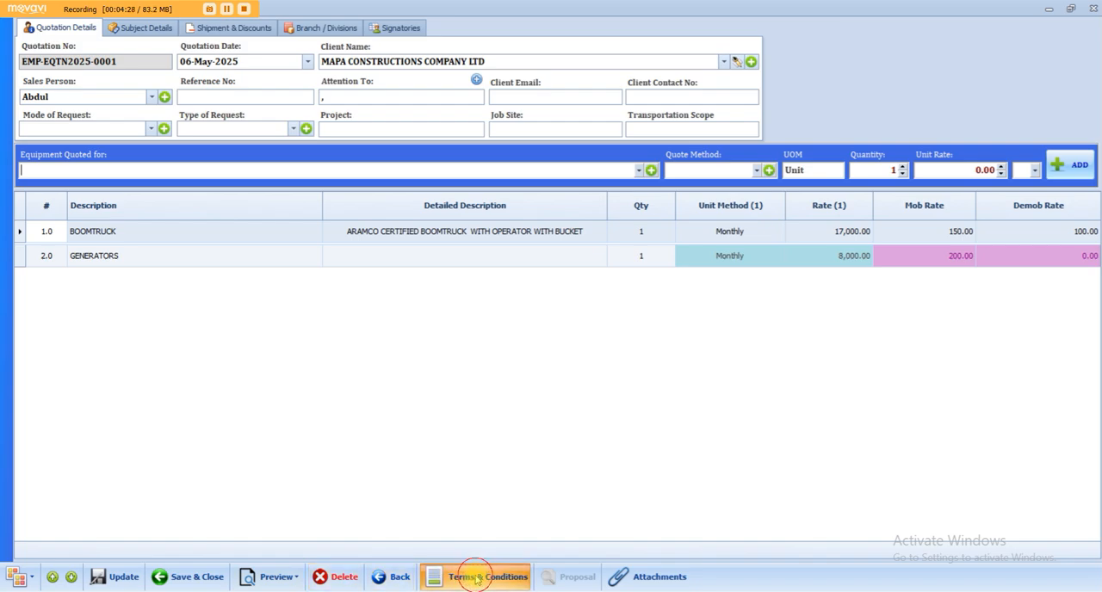
pyautogui.click(208, 45)
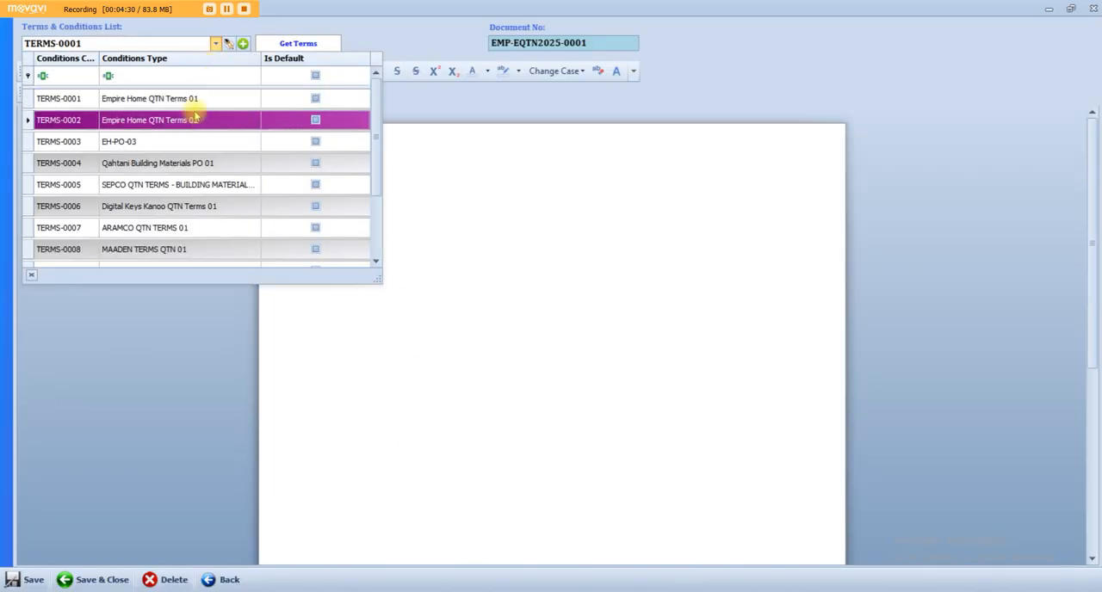
pyautogui.click(193, 193)
pyautogui.click(304, 42)
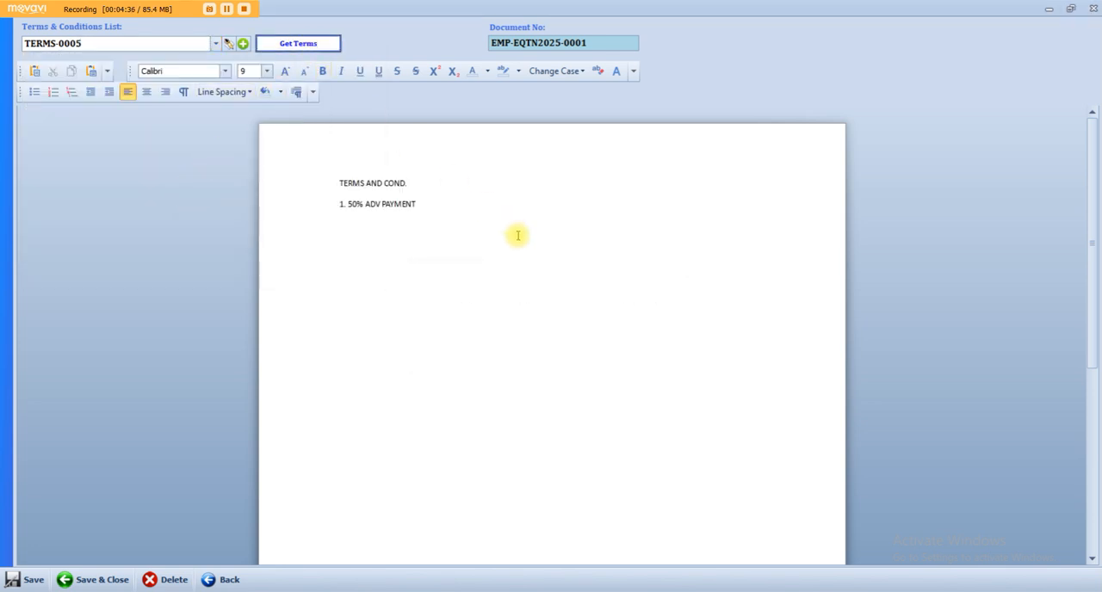
pyautogui.click(97, 580)
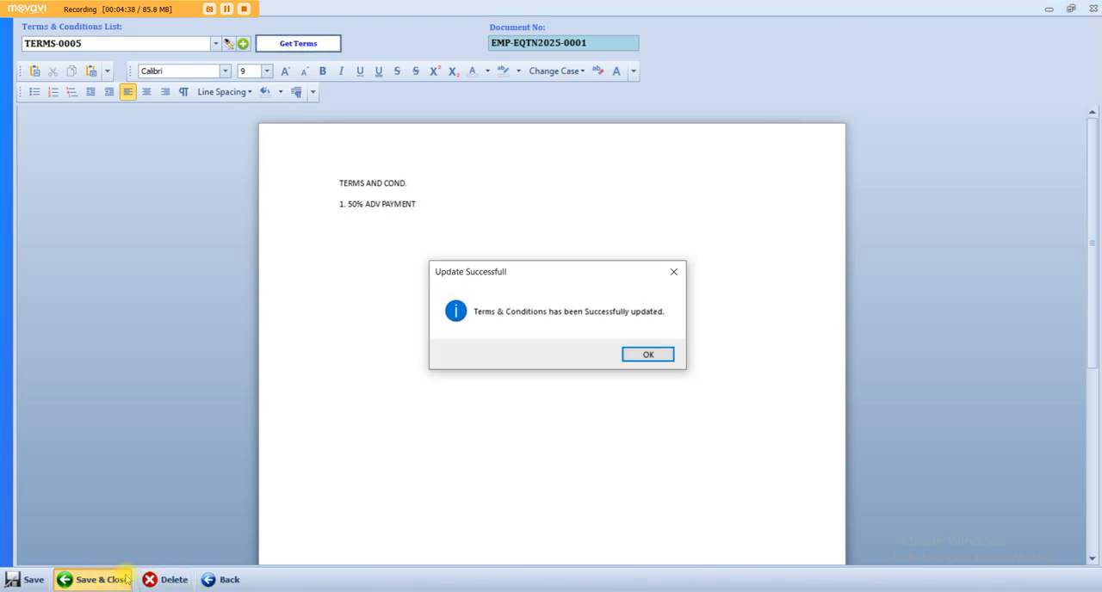
pyautogui.press('Return')
# Review the subject and the introduction text in the quotation's subject details.
pyautogui.click(143, 27)
pyautogui.click(127, 62)
pyautogui.click(131, 128)
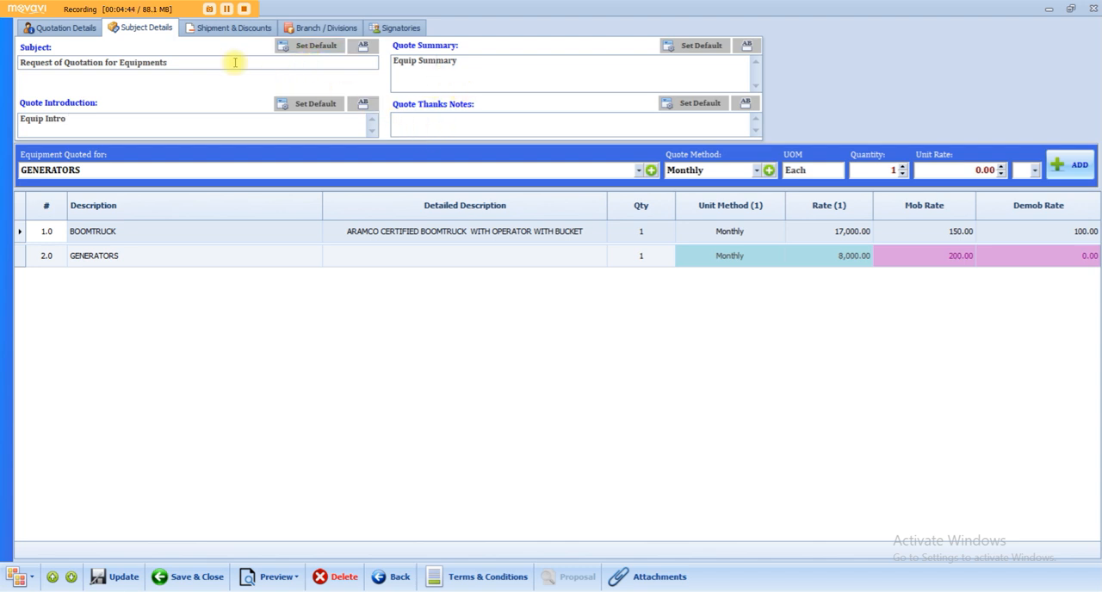
# Set the bid closing date in the quotation's shipment details to 13-05-2025.
pyautogui.click(209, 24)
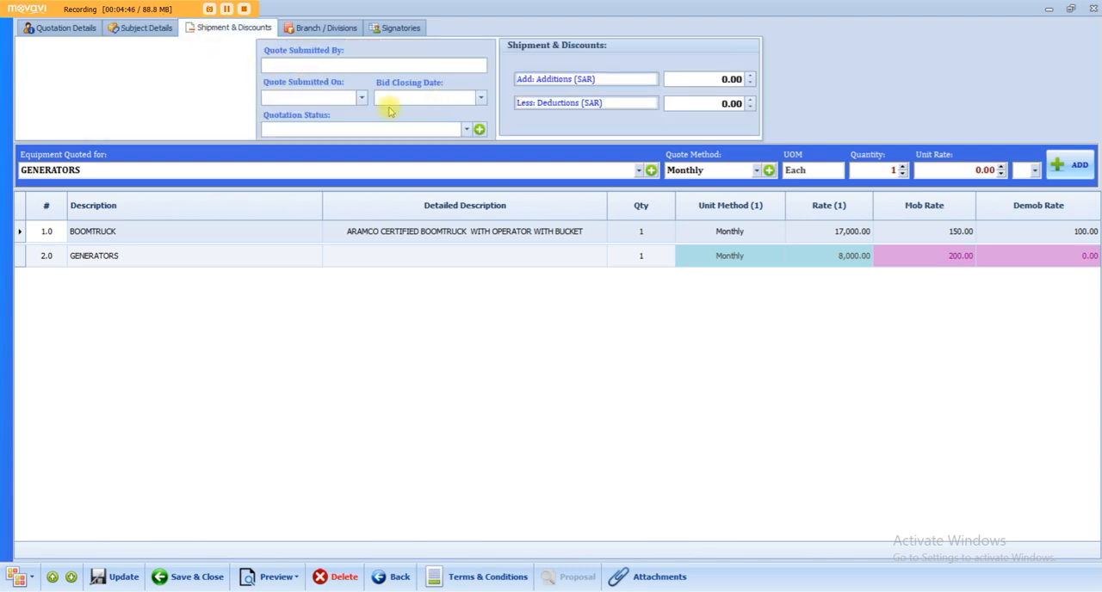
pyautogui.click(361, 98)
pyautogui.click(479, 98)
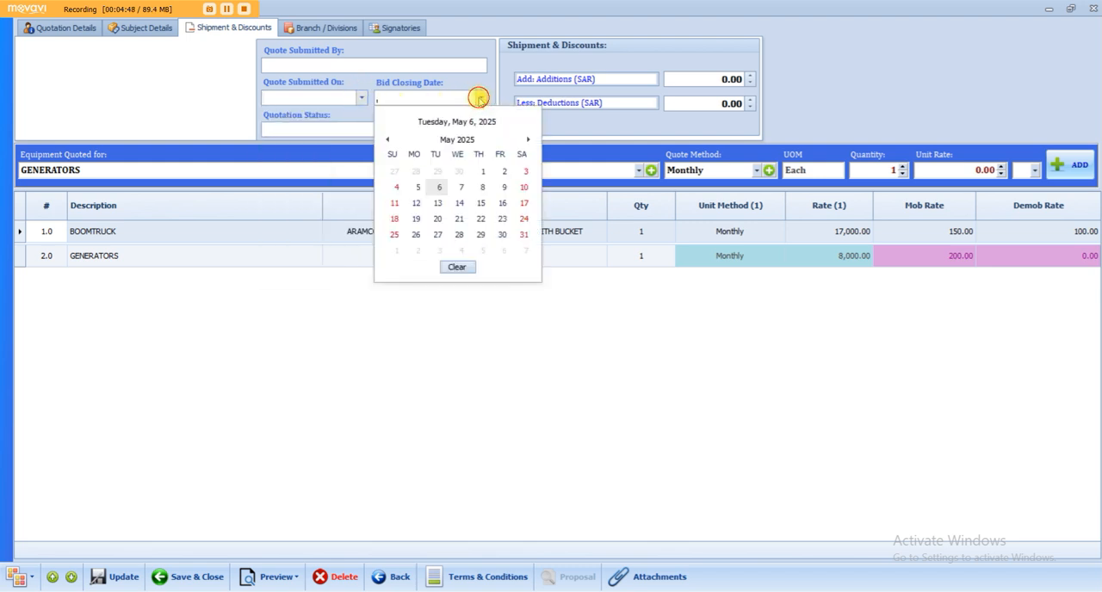
pyautogui.click(435, 216)
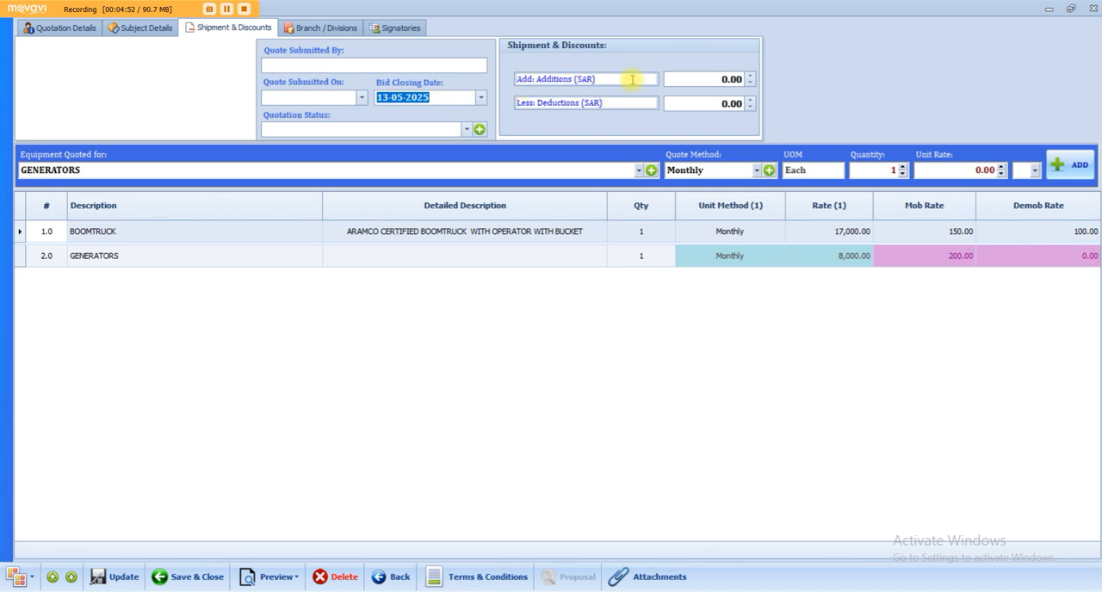
# Check the quotation's branch details and enable Show Company Seal and Show Signature for its signatories.
pyautogui.click(317, 27)
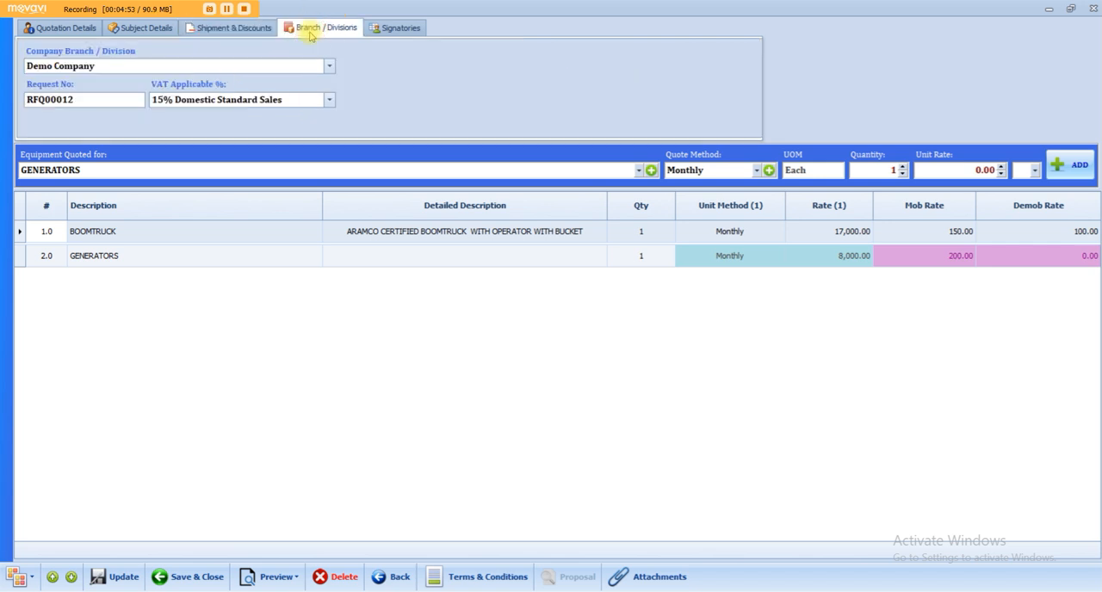
pyautogui.click(410, 32)
pyautogui.click(172, 69)
pyautogui.click(183, 127)
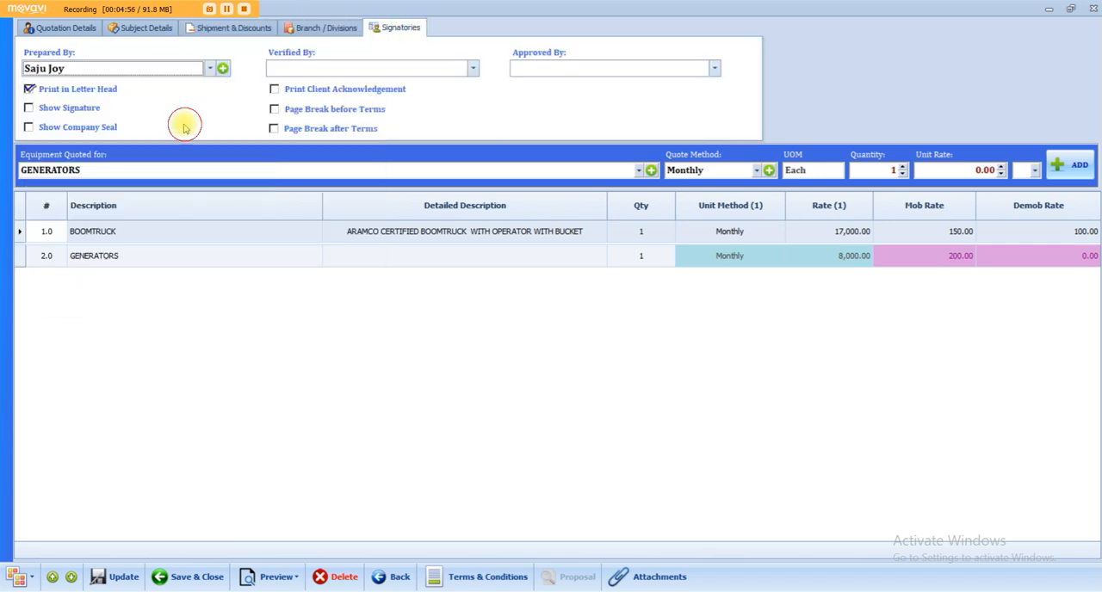
pyautogui.click(74, 126)
pyautogui.click(93, 108)
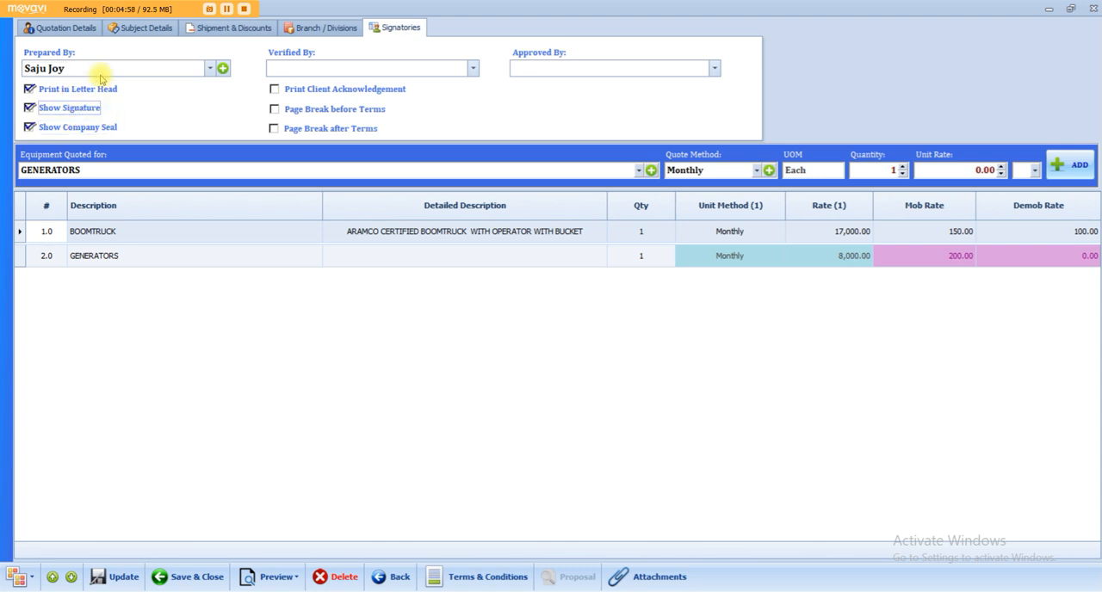
# Return to the main quotation details and update the quotation, acknowledging the confirmation.
pyautogui.click(73, 27)
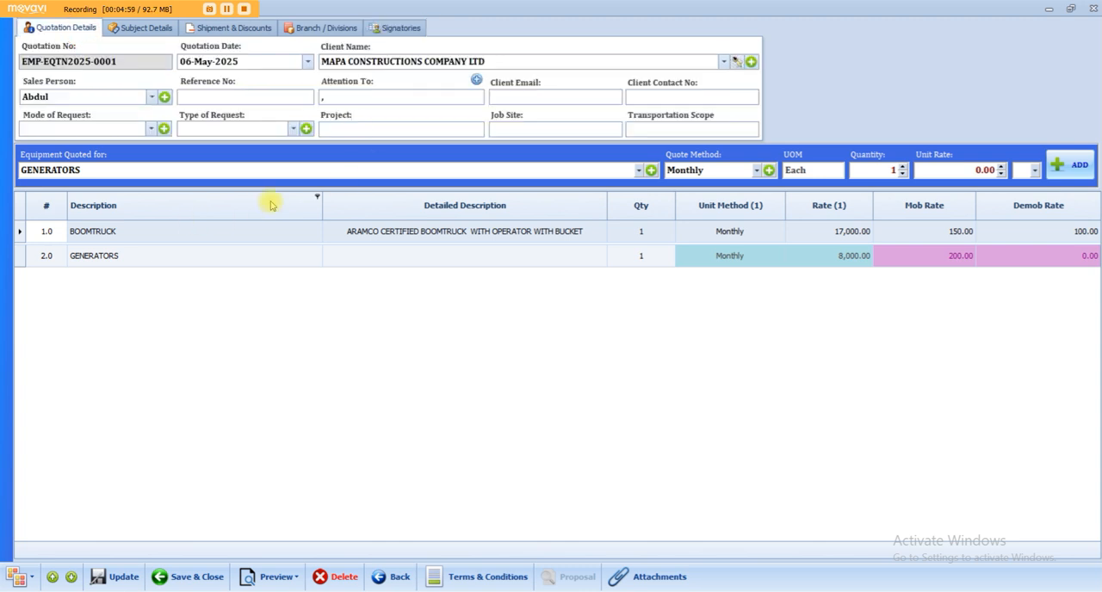
pyautogui.click(110, 580)
pyautogui.click(623, 354)
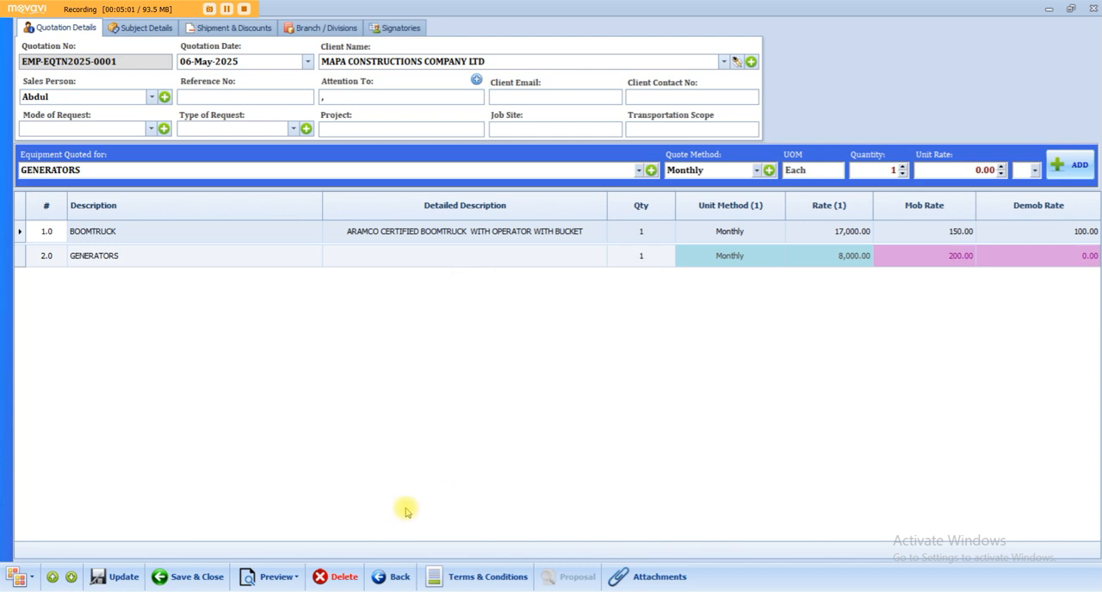
# Preview the quotation in the layout with 3 rates and check its client and quotation header details.
pyautogui.click(284, 578)
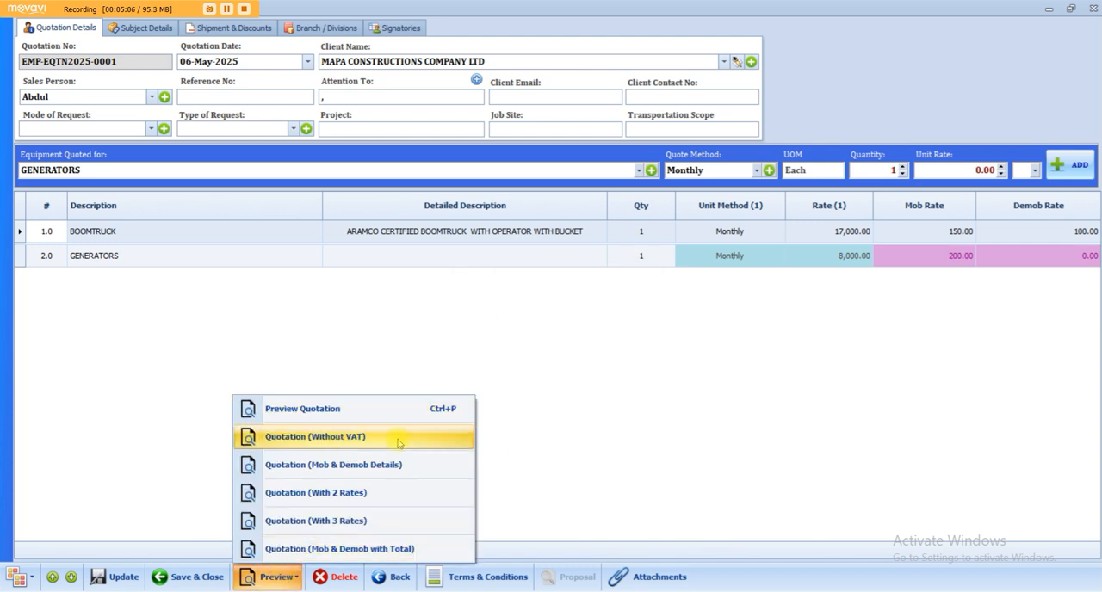
pyautogui.click(369, 524)
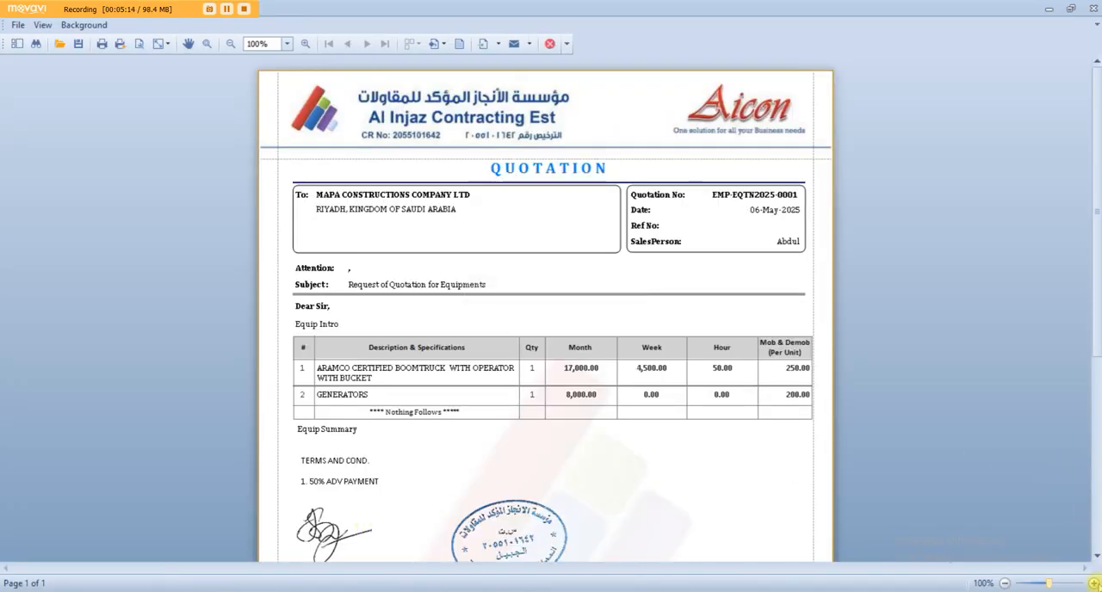
pyautogui.click(1094, 583)
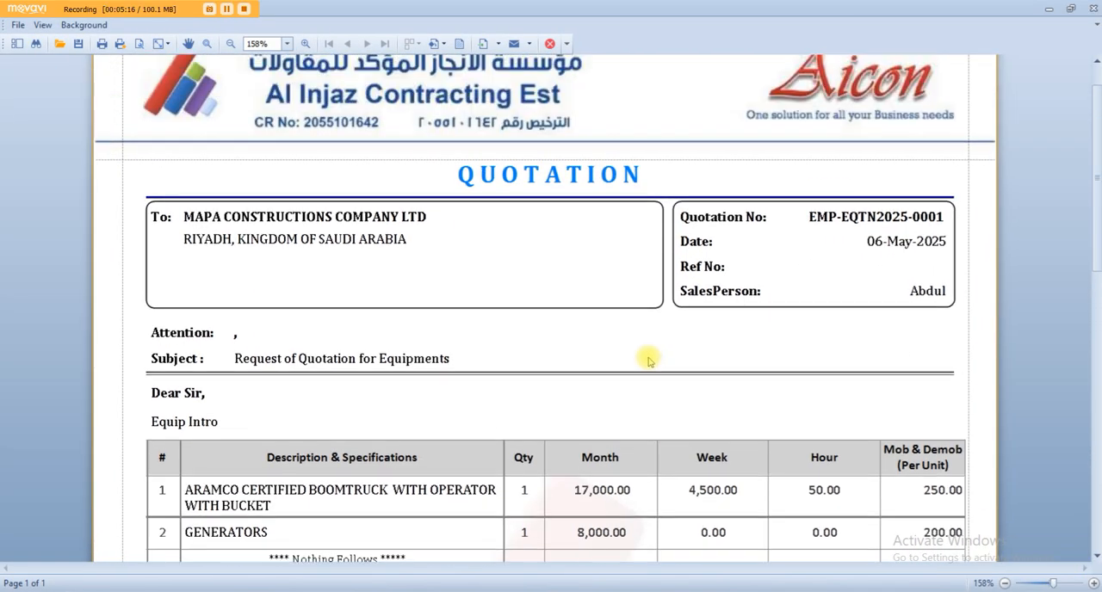
pyautogui.click(292, 224)
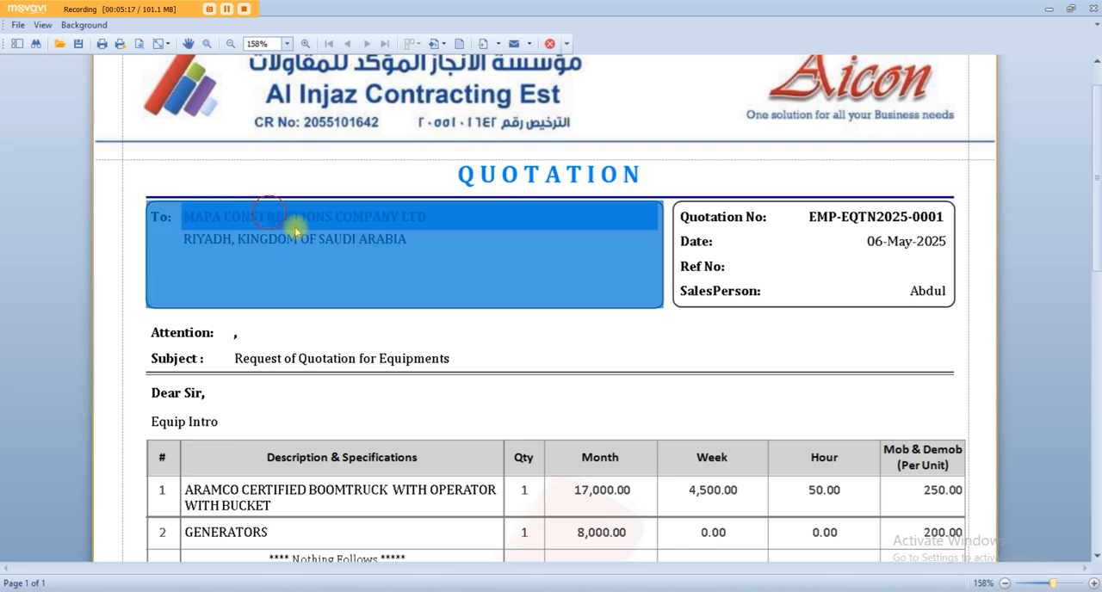
pyautogui.click(751, 212)
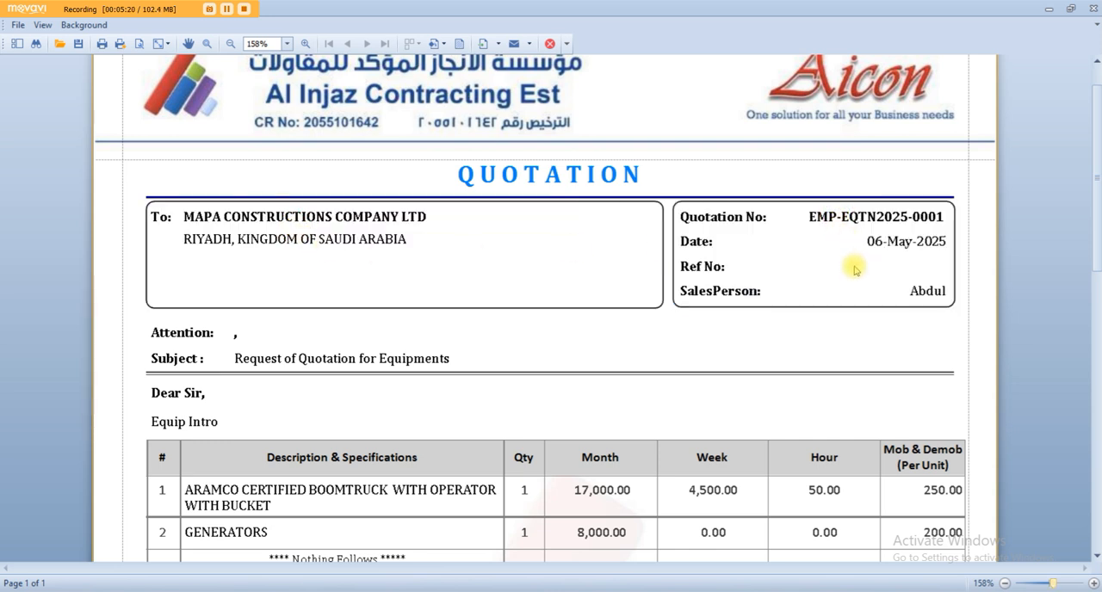
# Examine the previewed equipment descriptions, the month, week and hour rates, the mobilization charges, and the terms, signature and seal.
pyautogui.scroll(-3, 855, 271)
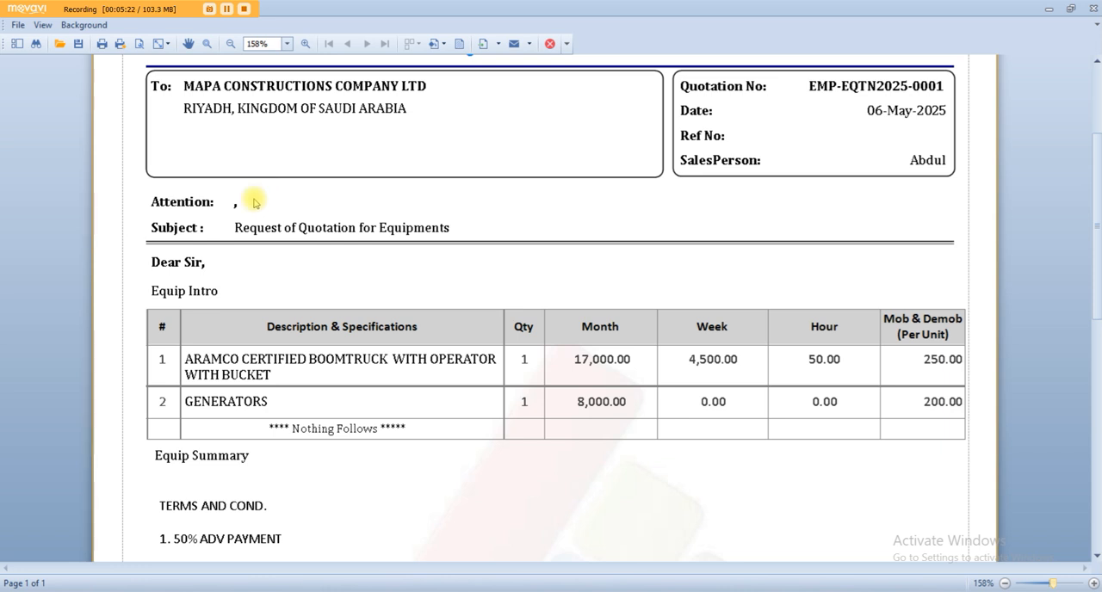
pyautogui.scroll(-2, 259, 258)
pyautogui.click(315, 278)
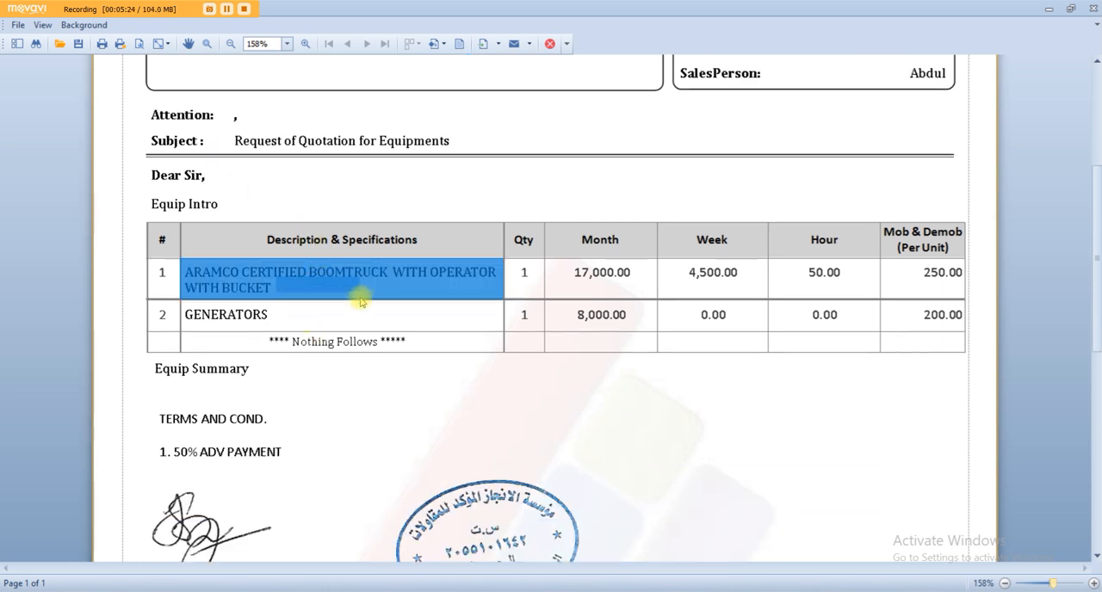
pyautogui.moveTo(359, 297); pyautogui.dragTo(364, 313)
pyautogui.moveTo(593, 293); pyautogui.dragTo(612, 313)
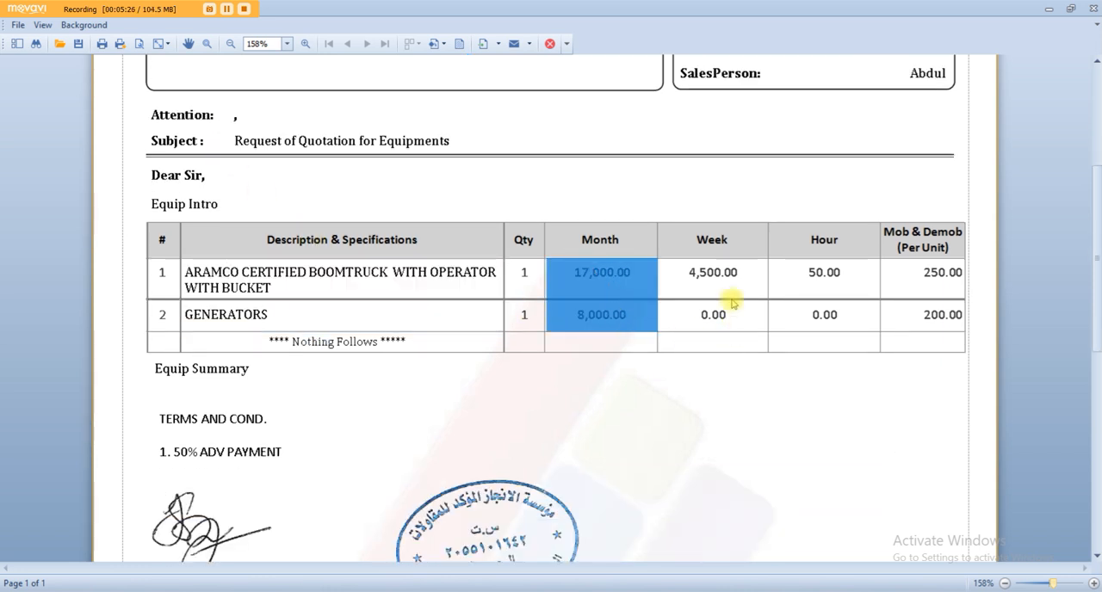
pyautogui.moveTo(712, 276); pyautogui.dragTo(716, 315)
pyautogui.moveTo(815, 272); pyautogui.dragTo(822, 319)
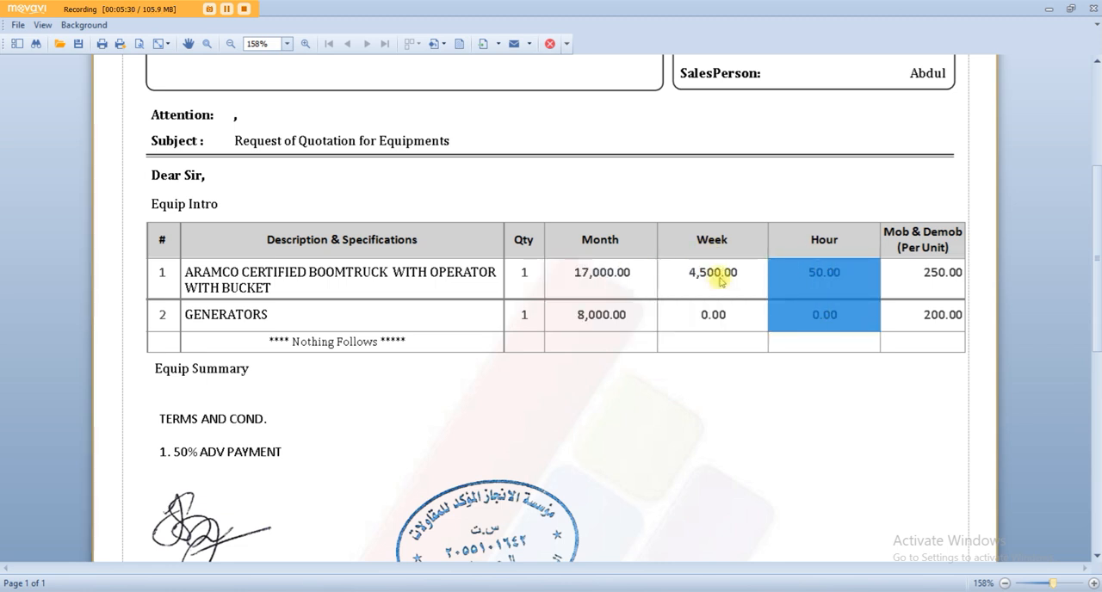
pyautogui.moveTo(721, 278); pyautogui.dragTo(723, 308)
pyautogui.moveTo(866, 279); pyautogui.dragTo(874, 308)
pyautogui.moveTo(946, 273); pyautogui.dragTo(937, 364)
pyautogui.click(875, 413)
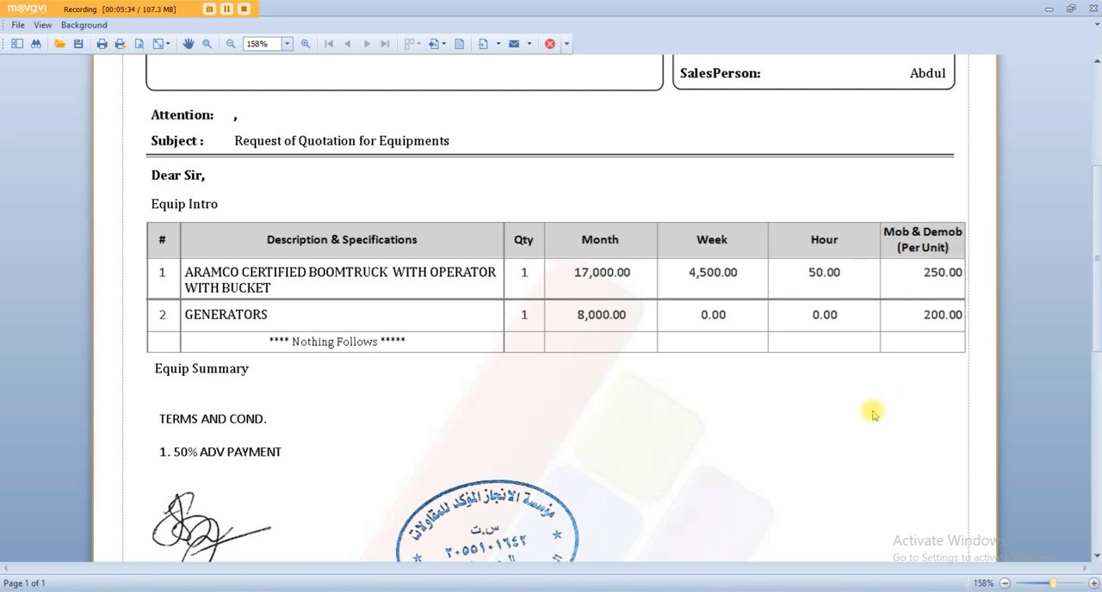
pyautogui.scroll(-3, 872, 413)
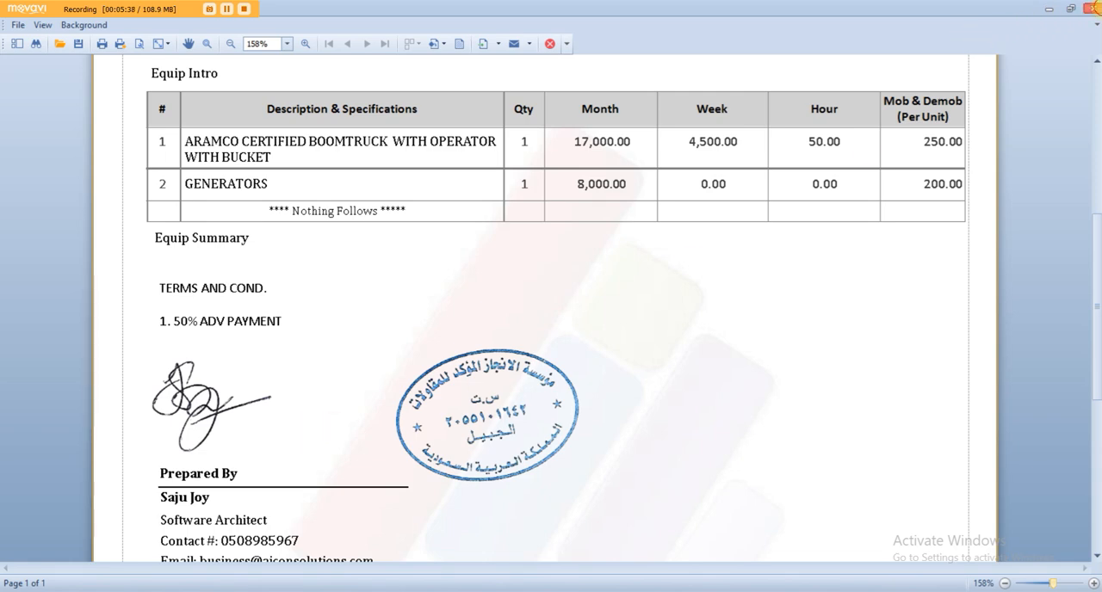
# Close the preview, save and close the quotation, and exit the client record to return to the quotation list.
pyautogui.click(1090, 7)
pyautogui.click(67, 27)
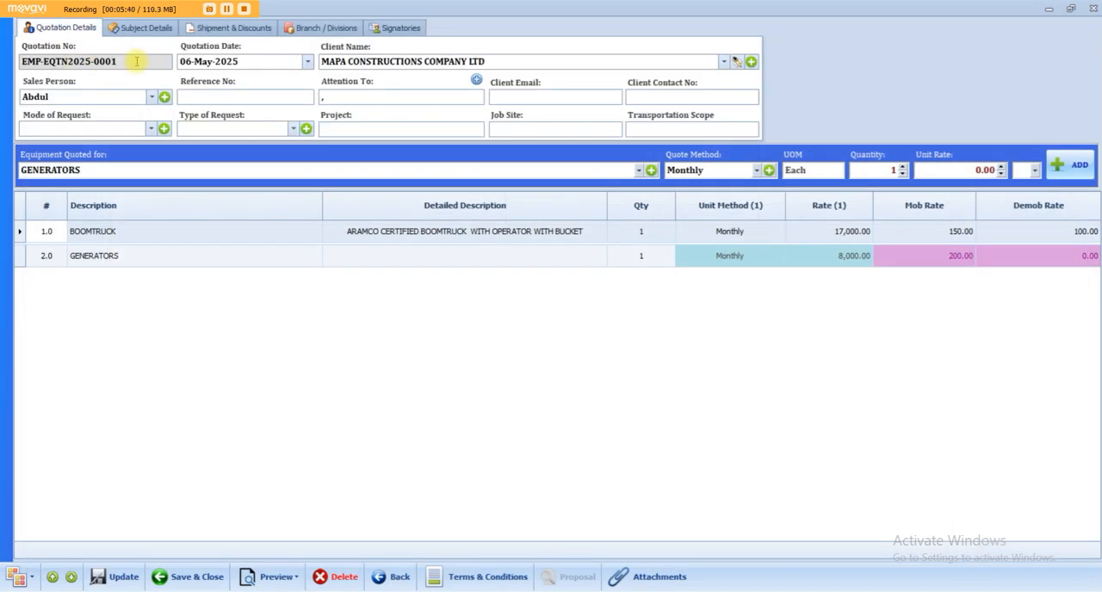
pyautogui.click(188, 577)
pyautogui.click(611, 353)
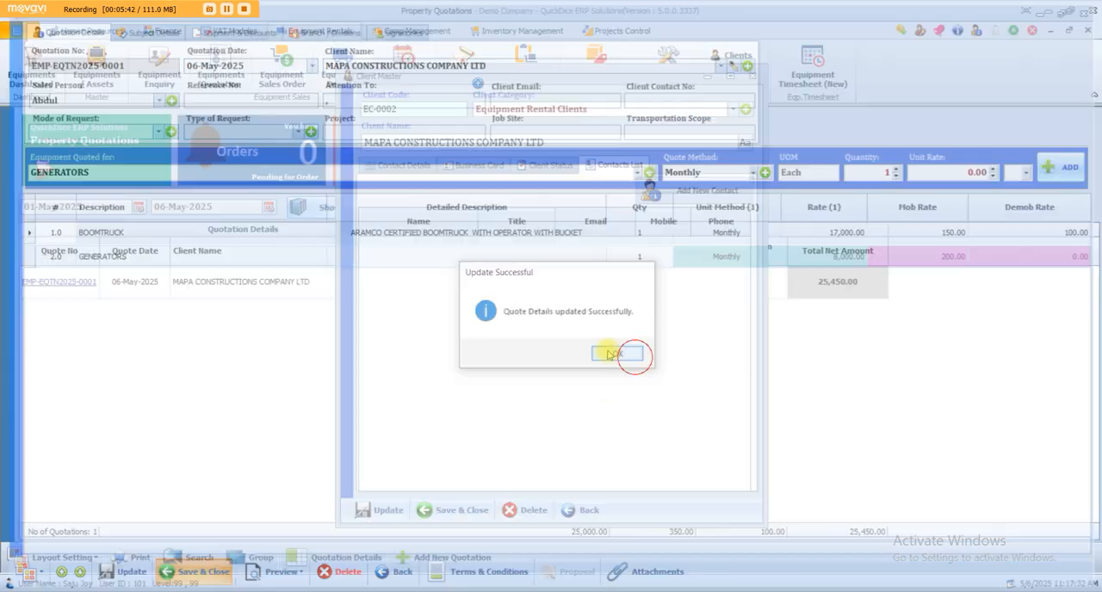
pyautogui.click(746, 71)
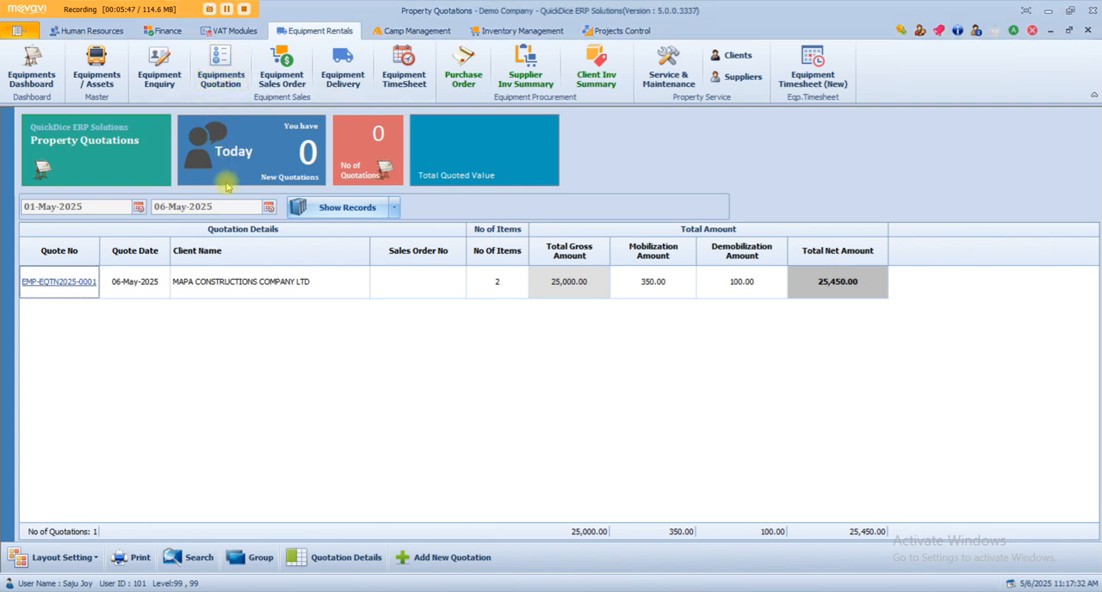
# Create a revised version of the MAPA CONSTRUCTIONS COMPANY LTD quotation from the quotation list.
pyautogui.rightClick(221, 277)
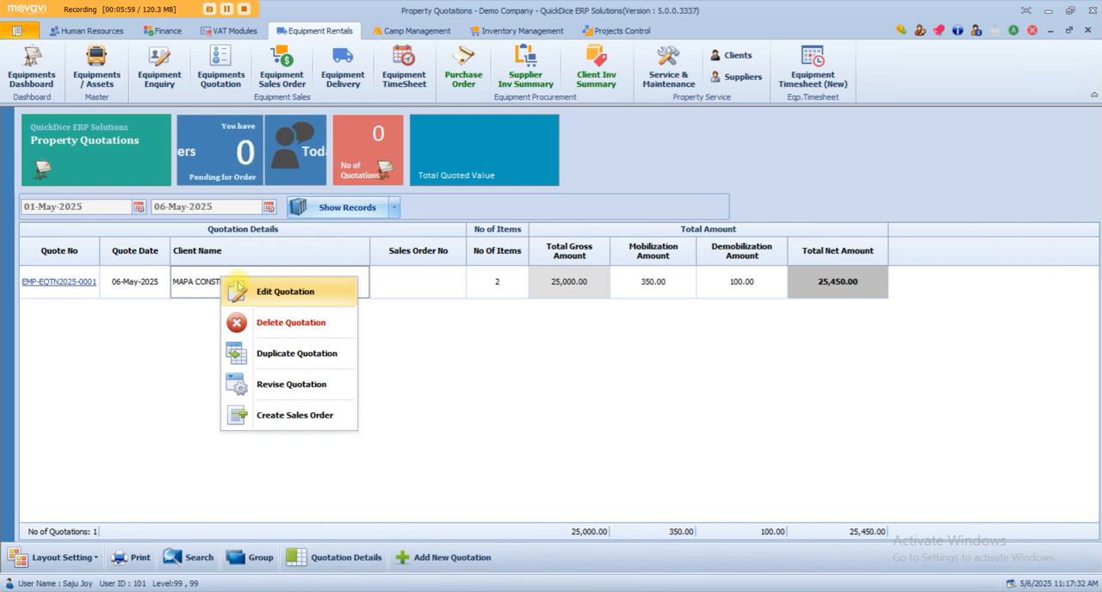
pyautogui.click(329, 396)
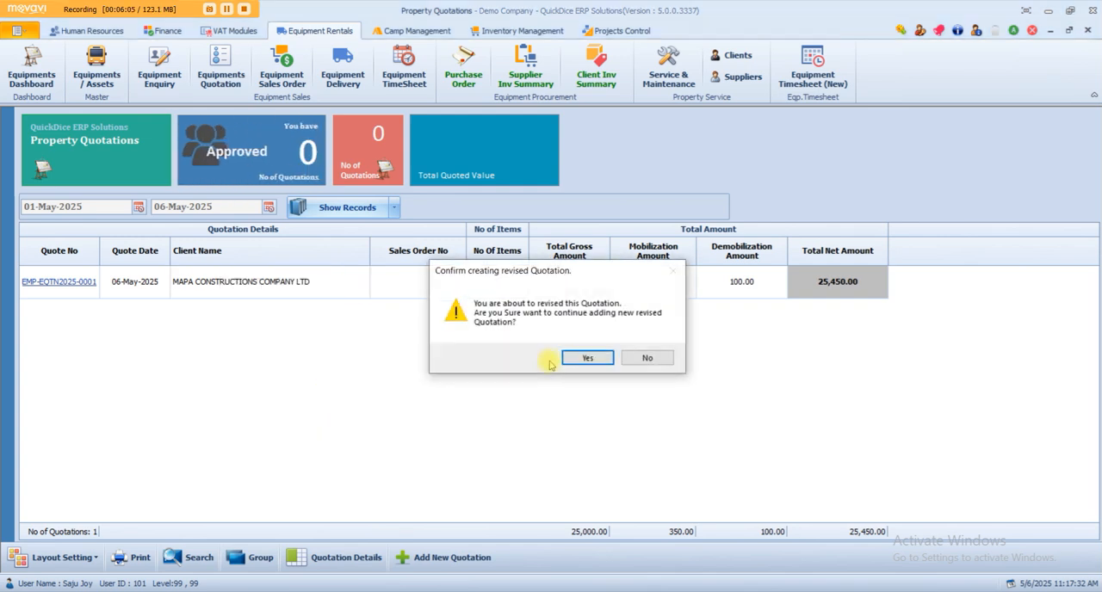
pyautogui.click(581, 356)
pyautogui.click(623, 353)
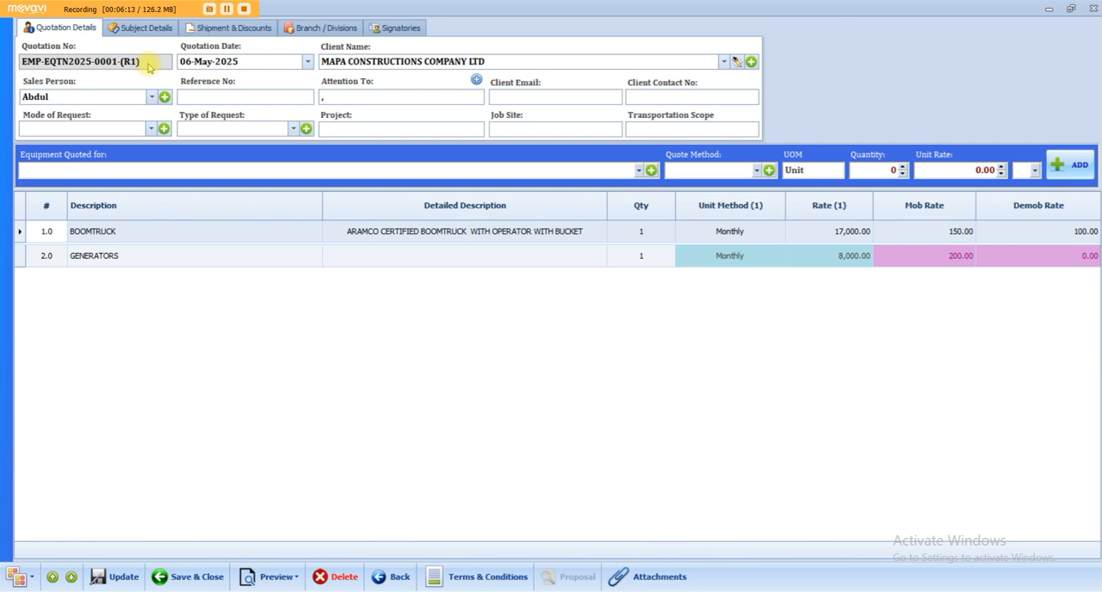
# Set the revised quotation's monthly rates to 16,500 for BOOMTRUCK and 7,800 for GENERATORS, then save and close it.
pyautogui.click(818, 234)
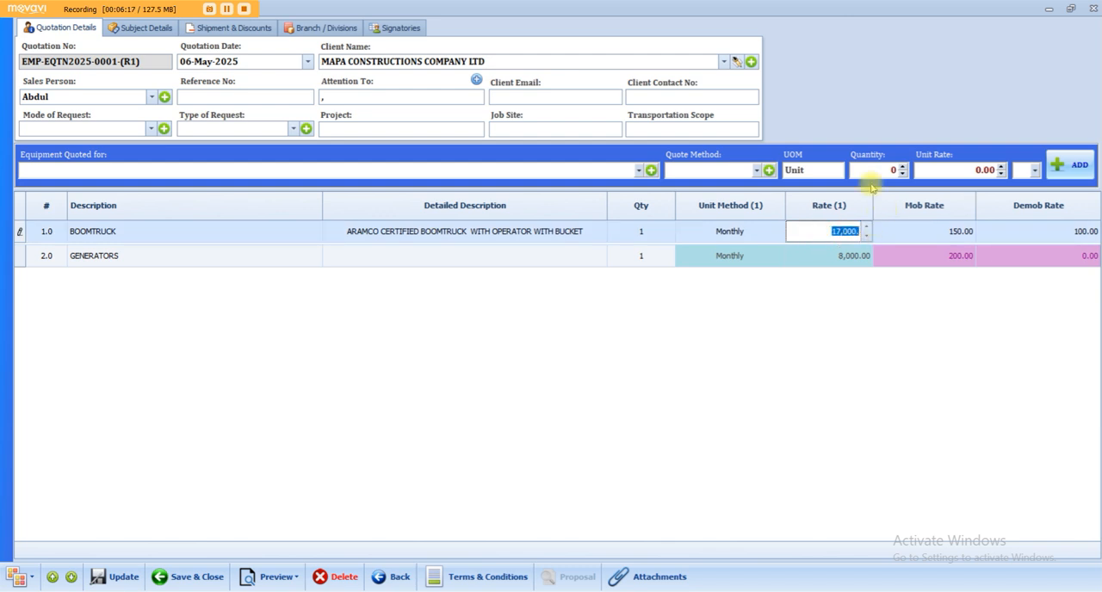
pyautogui.write('1,650')
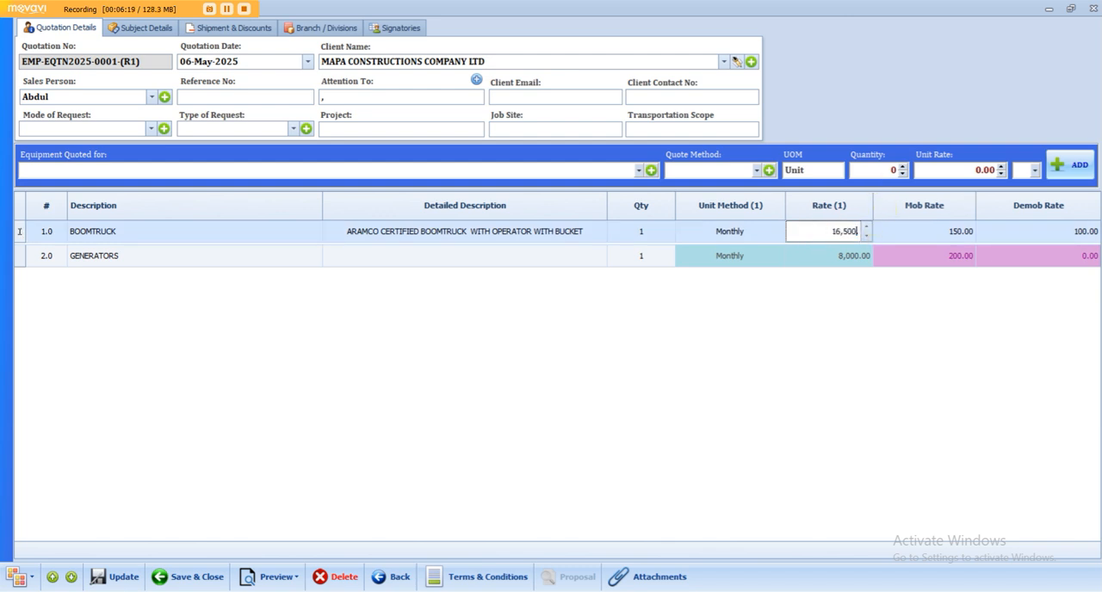
pyautogui.press('Down')
pyautogui.write('7,800.')
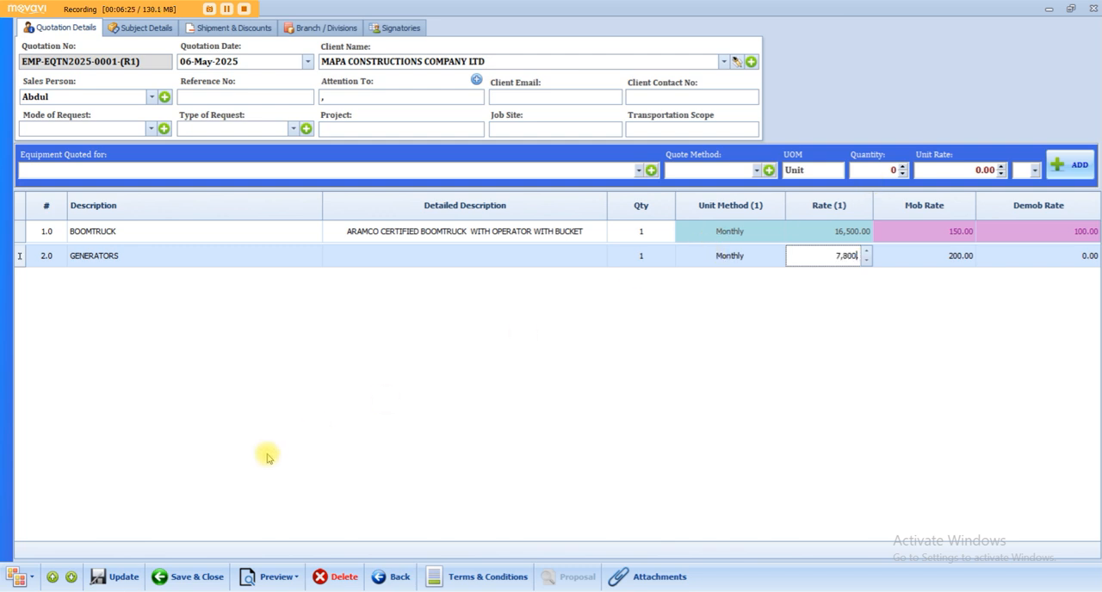
pyautogui.click(194, 577)
pyautogui.click(620, 356)
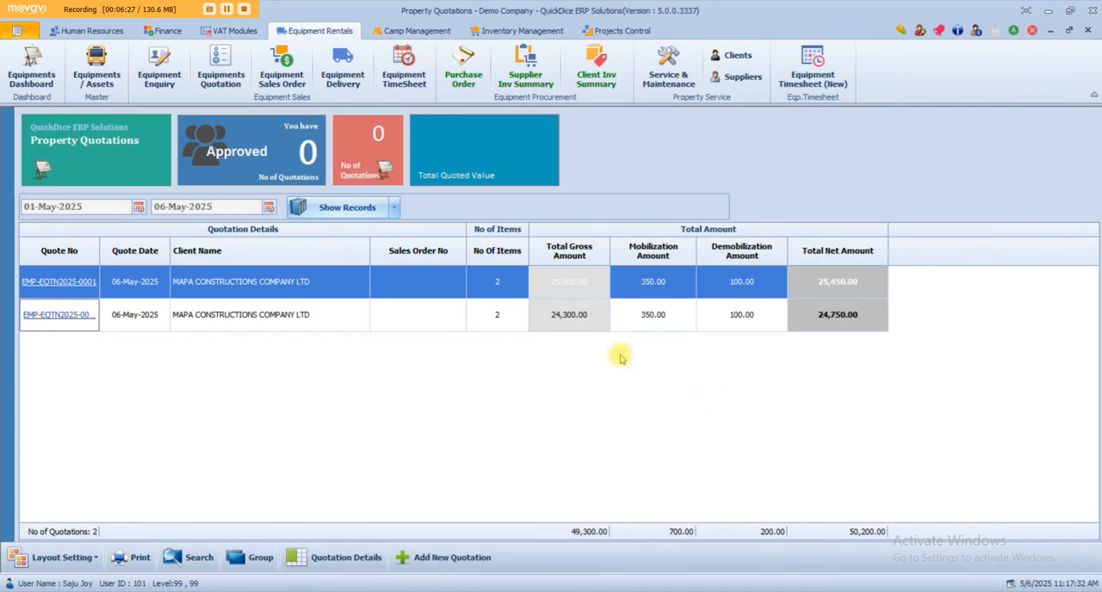
# Compare the gross, mobilization, demobilization and net amounts of the original and revised quotations in the list.
pyautogui.click(592, 327)
pyautogui.click(591, 290)
pyautogui.click(654, 296)
pyautogui.click(664, 325)
pyautogui.click(740, 290)
pyautogui.click(790, 315)
pyautogui.click(832, 289)
pyautogui.click(787, 405)
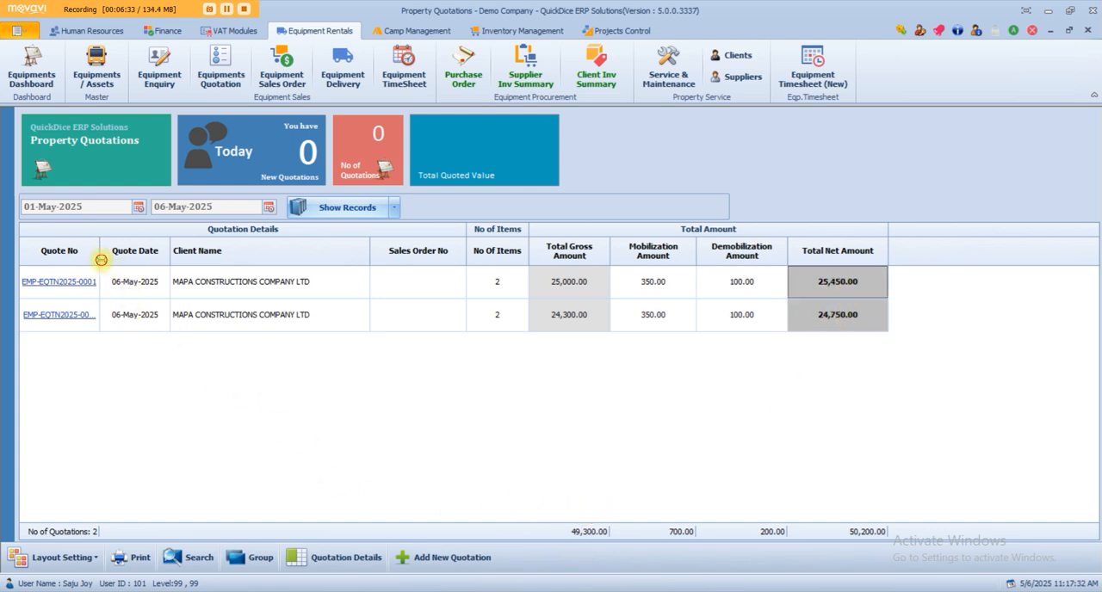
# Widen the list's Quote No column and add the Sales Person Name and Bid Closing Date columns after Client Name.
pyautogui.moveTo(101, 259); pyautogui.dragTo(118, 259)
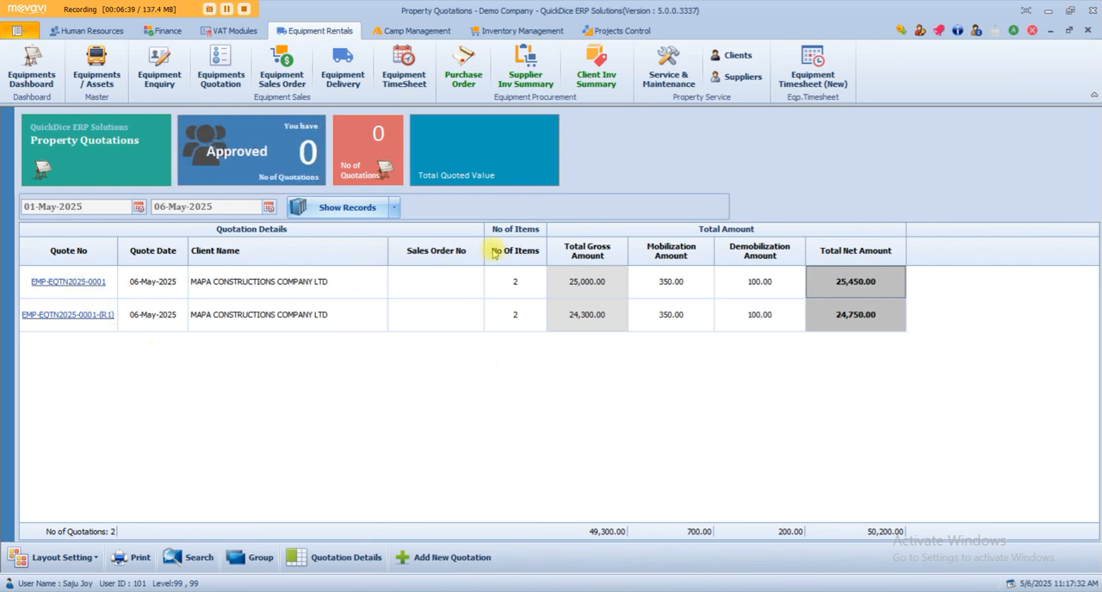
pyautogui.rightClick(290, 251)
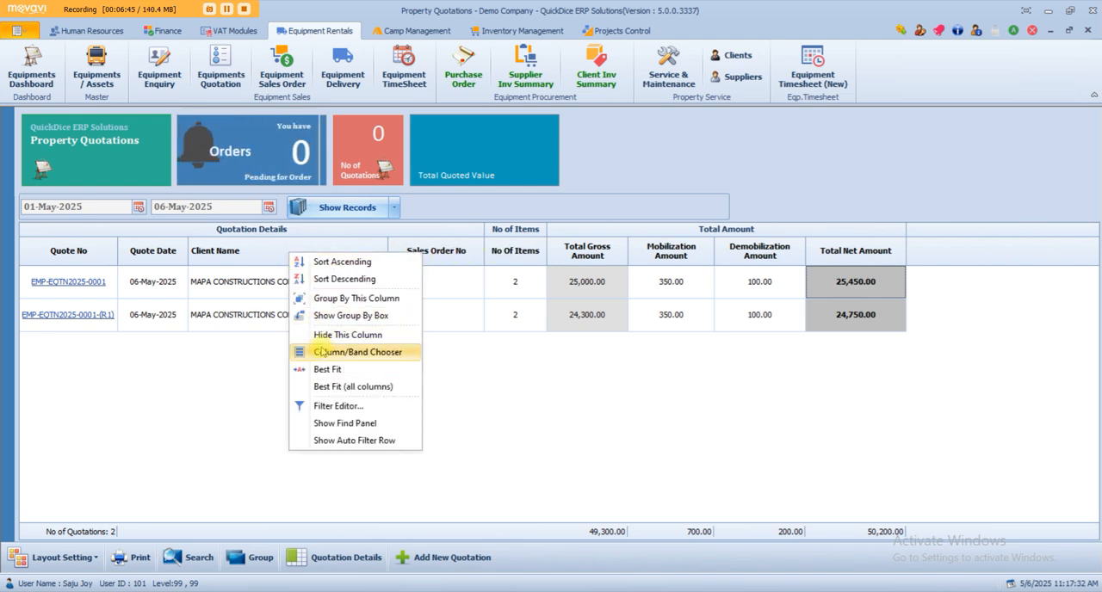
pyautogui.click(321, 353)
pyautogui.moveTo(978, 290); pyautogui.dragTo(1045, 78)
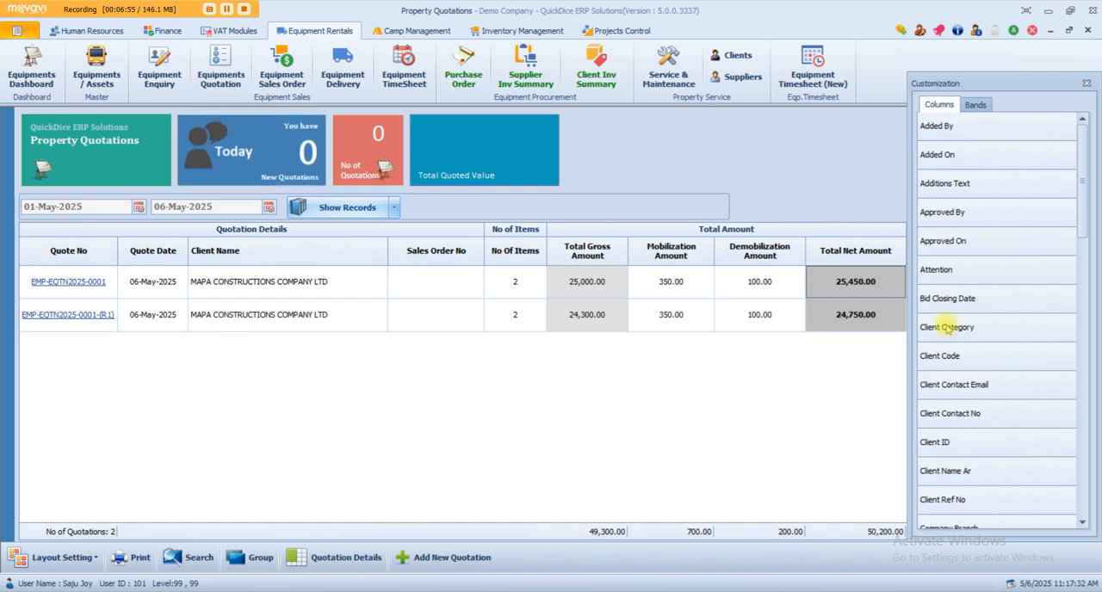
pyautogui.moveTo(964, 298); pyautogui.dragTo(412, 253)
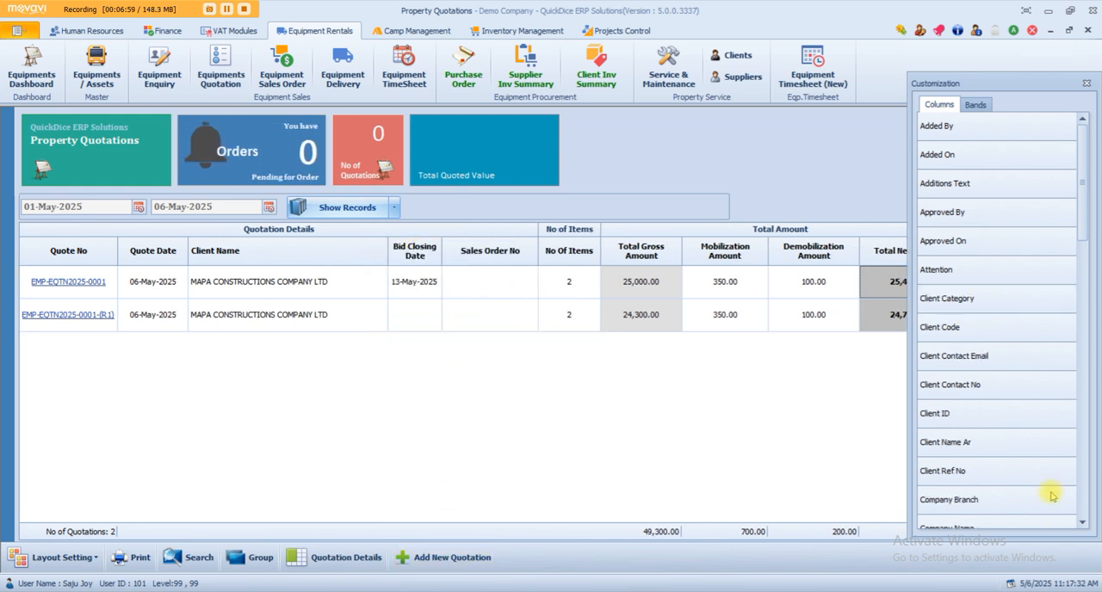
pyautogui.scroll(-10, 1034, 448)
pyautogui.moveTo(1012, 442); pyautogui.dragTo(392, 250)
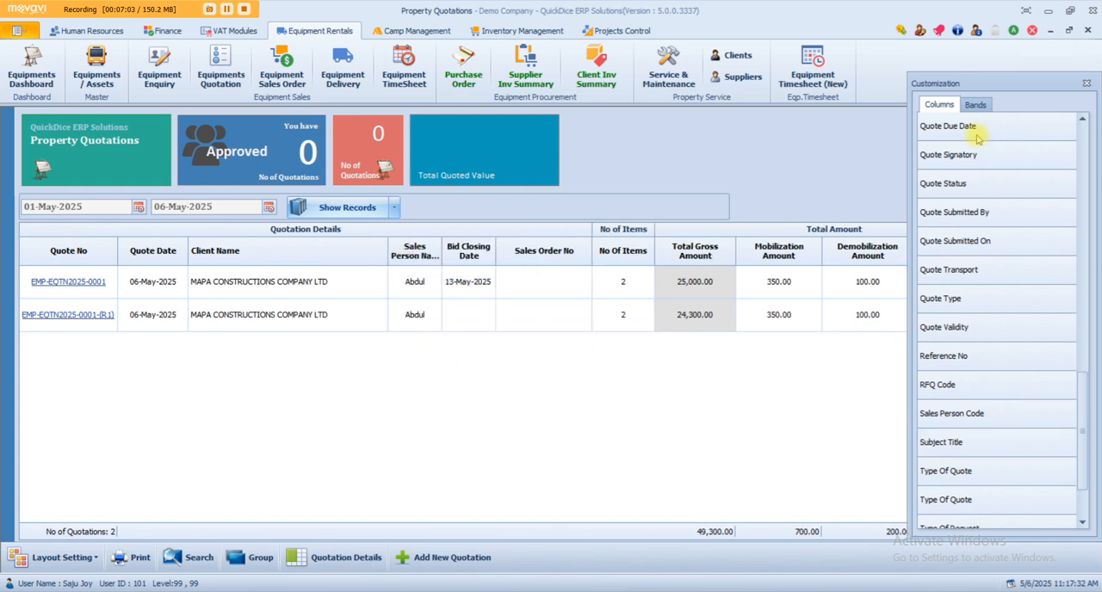
# Close the column chooser and narrow the Sales Person Name column in the quotation list.
pyautogui.click(1087, 83)
pyautogui.moveTo(440, 241); pyautogui.dragTo(429, 241)
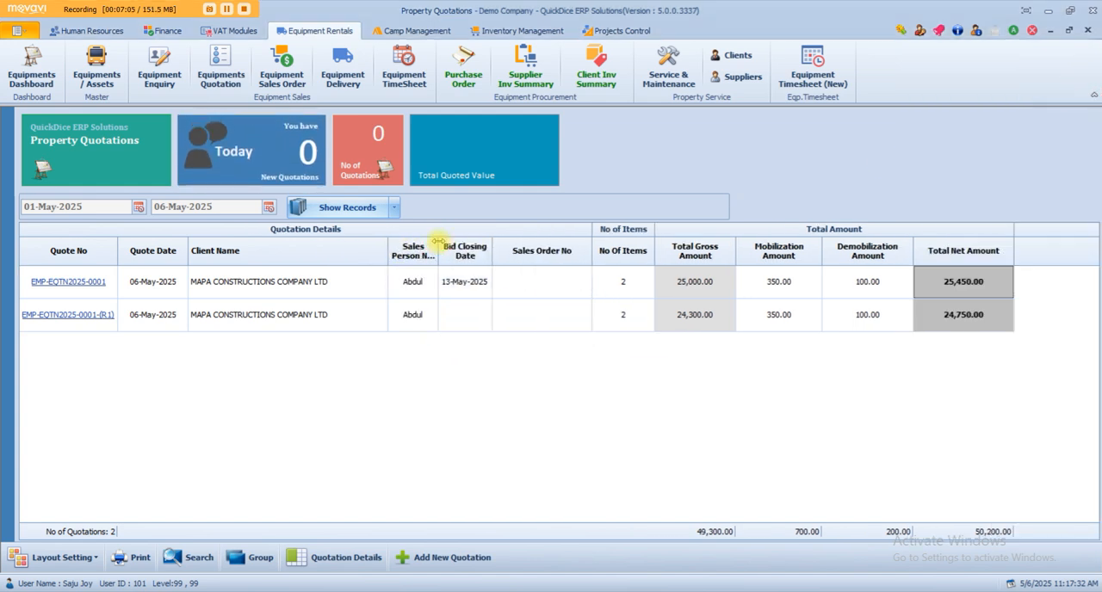
pyautogui.click(433, 243)
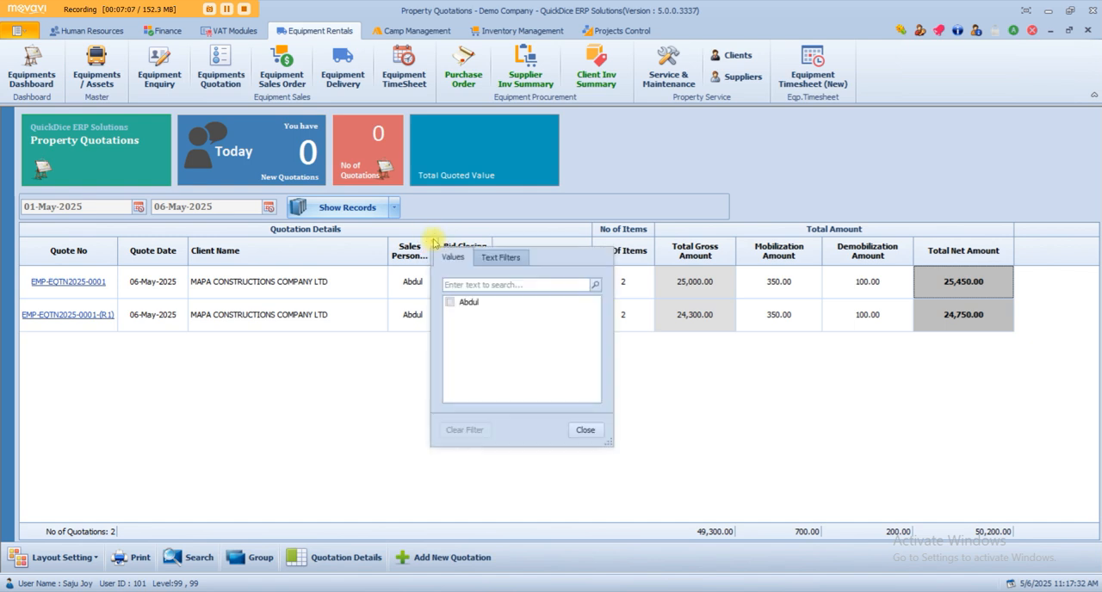
pyautogui.click(444, 214)
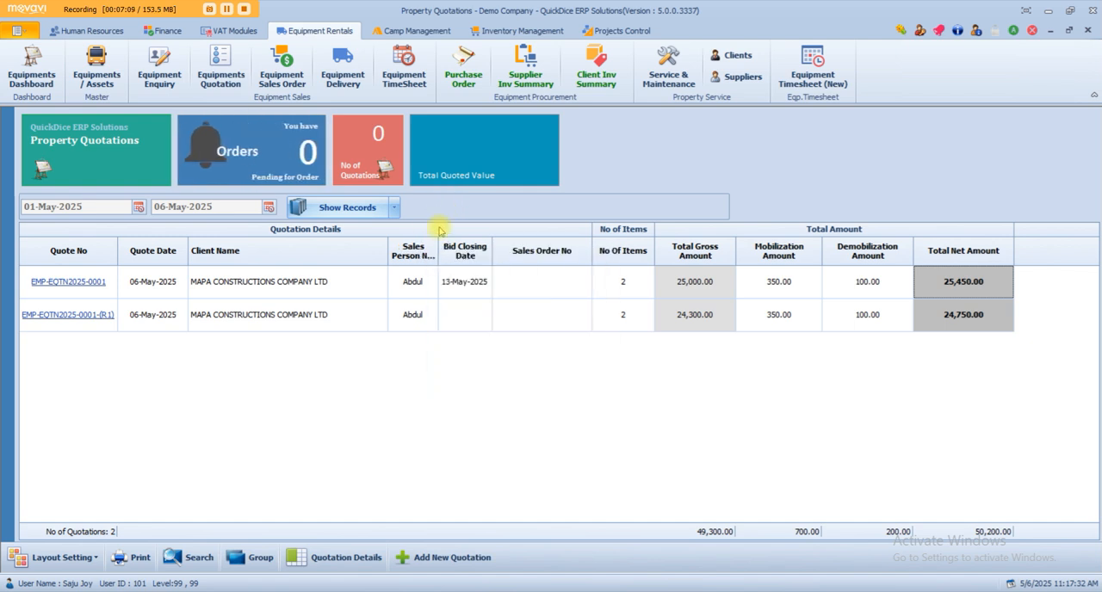
# Save the current quotation list layout as the default, then close and reopen the list of equipment quotations.
pyautogui.click(47, 559)
pyautogui.click(53, 533)
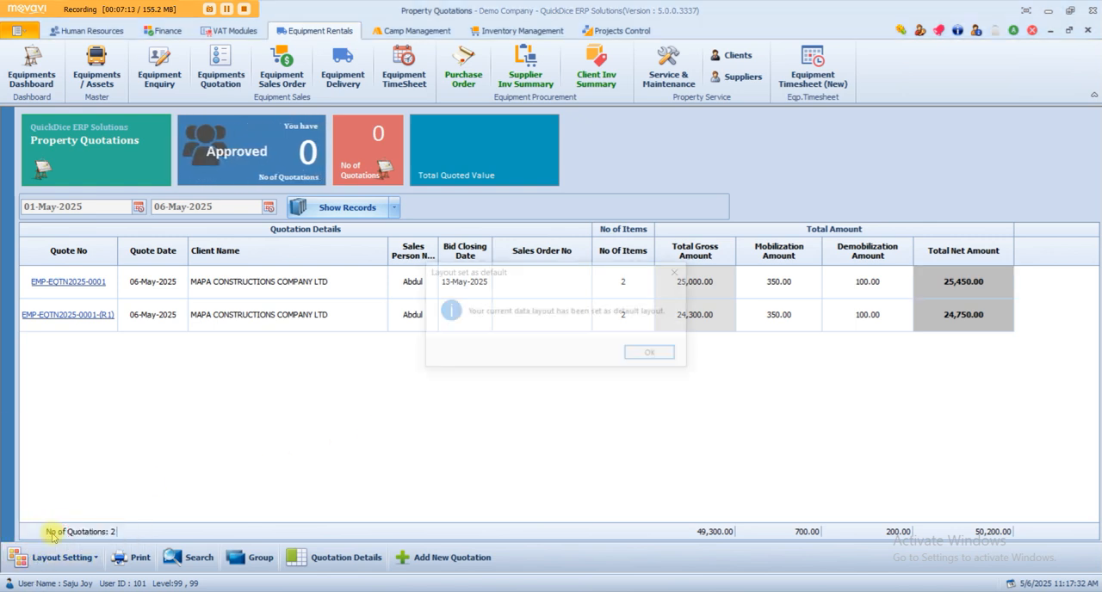
pyautogui.press('Return')
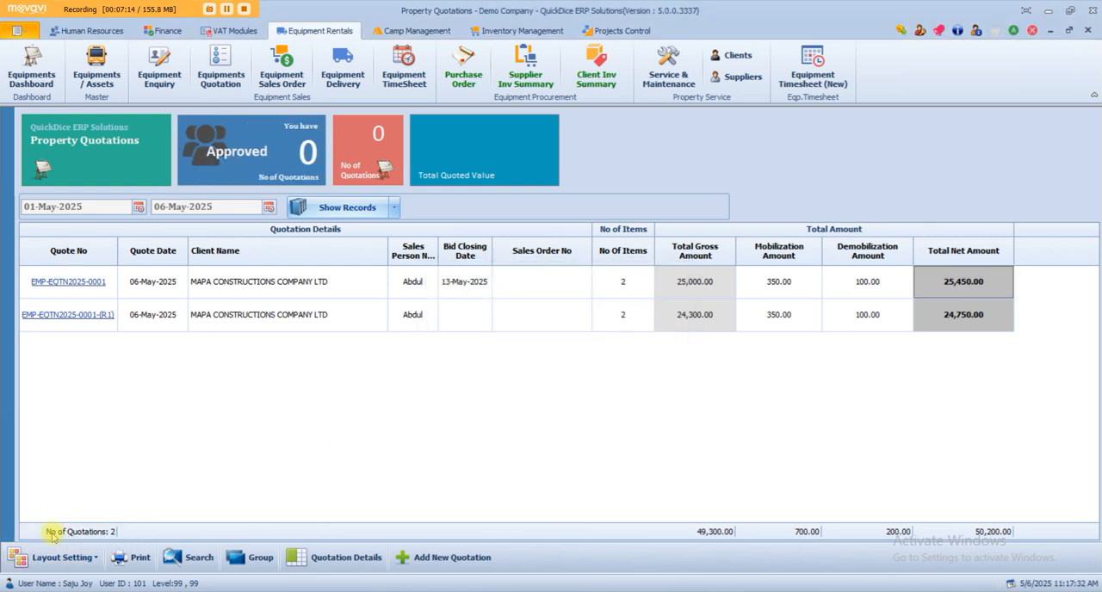
pyautogui.click(1088, 30)
pyautogui.click(232, 56)
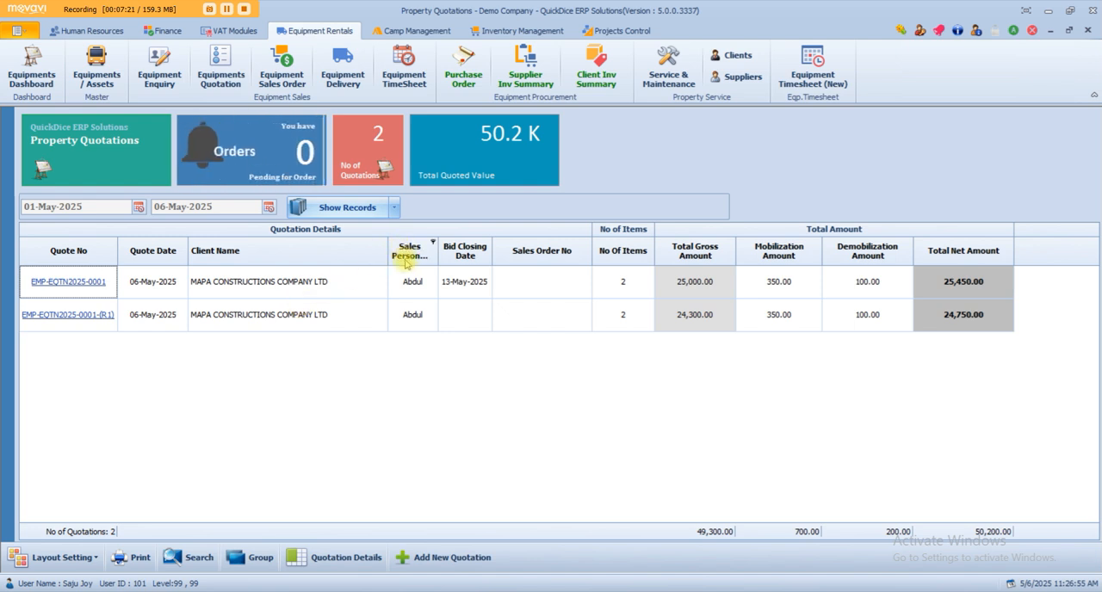
# Remove the Sales Person Name and Bid Closing Date columns from the quotation list.
pyautogui.moveTo(406, 258); pyautogui.dragTo(435, 194)
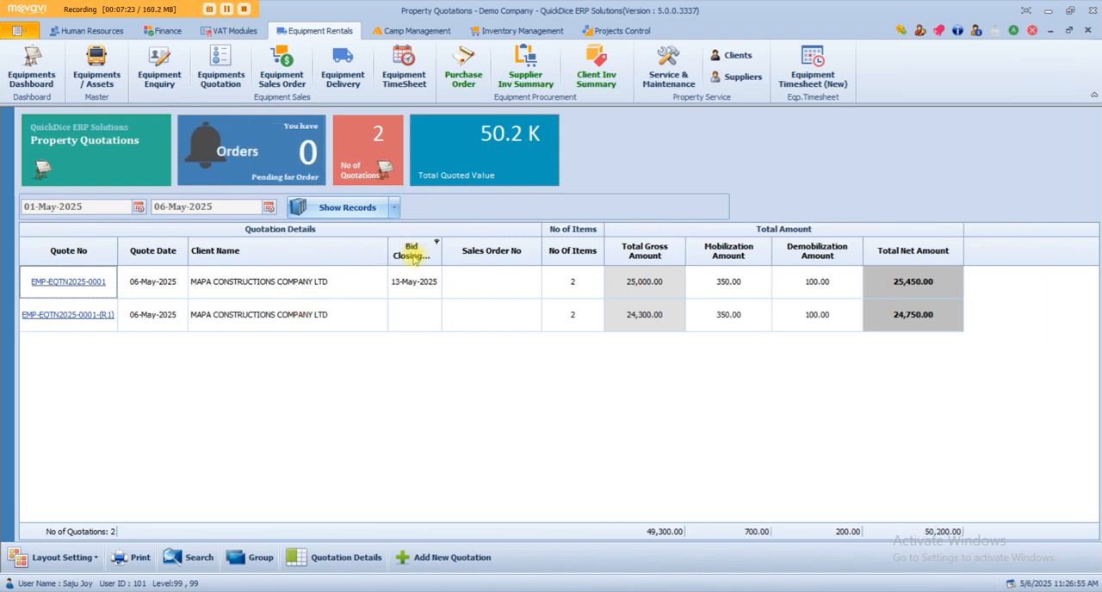
pyautogui.moveTo(413, 251); pyautogui.dragTo(457, 177)
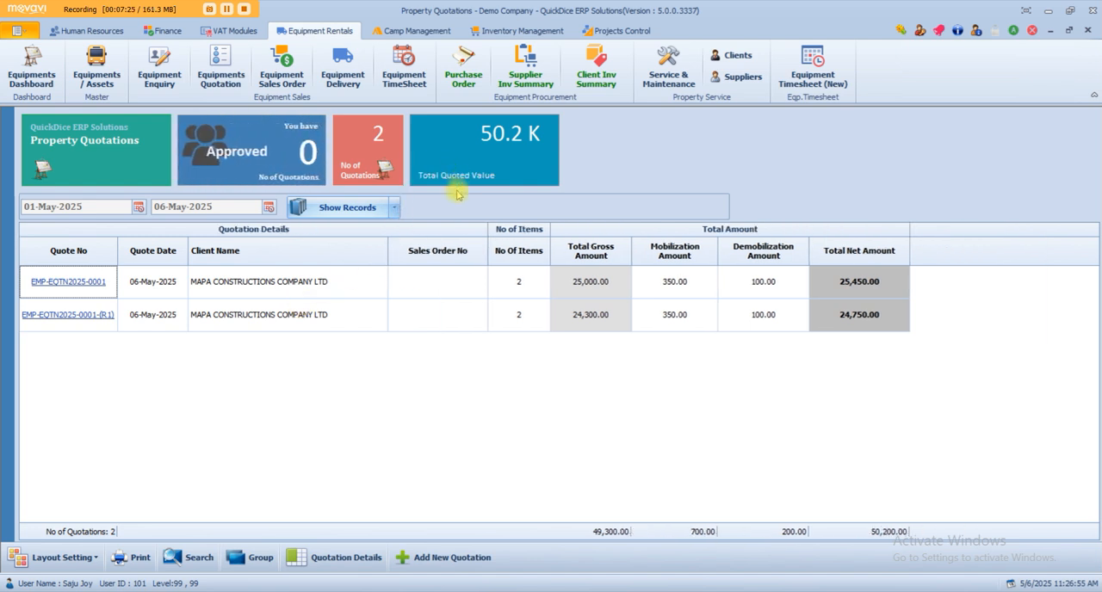
# Look through the columns available for the quotation list in the Column/Band Chooser and close it.
pyautogui.rightClick(287, 252)
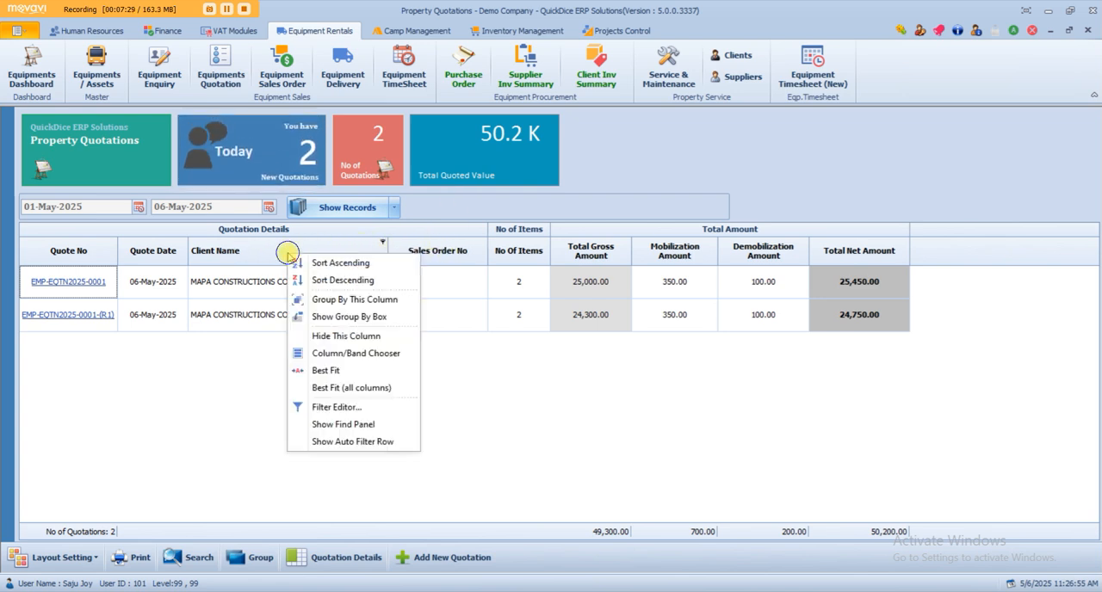
pyautogui.click(391, 356)
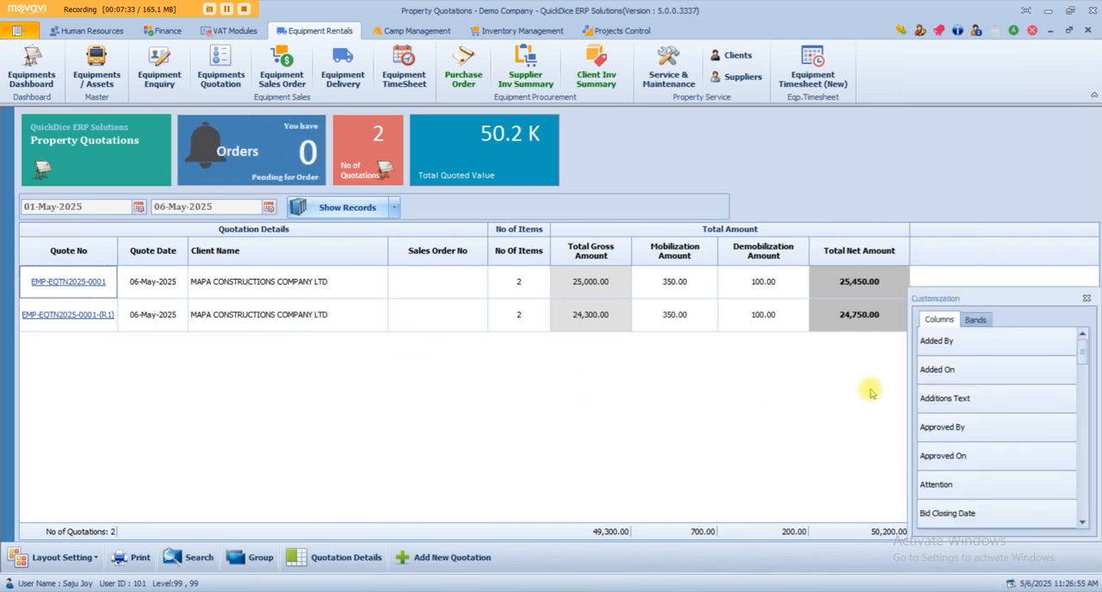
pyautogui.scroll(-5, 977, 373)
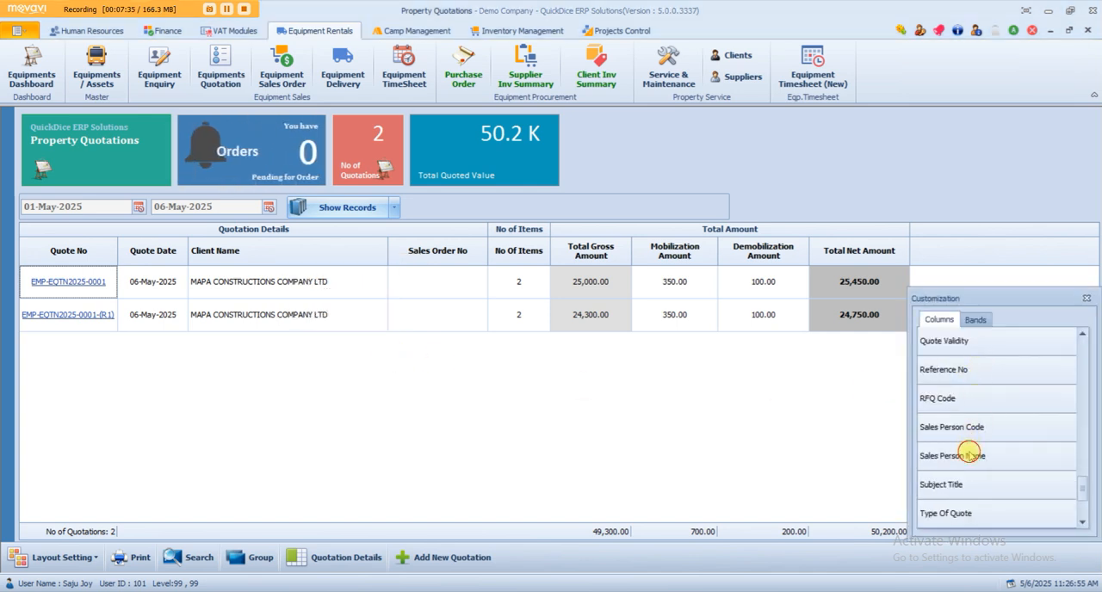
pyautogui.scroll(3, 966, 379)
pyautogui.scroll(4, 970, 396)
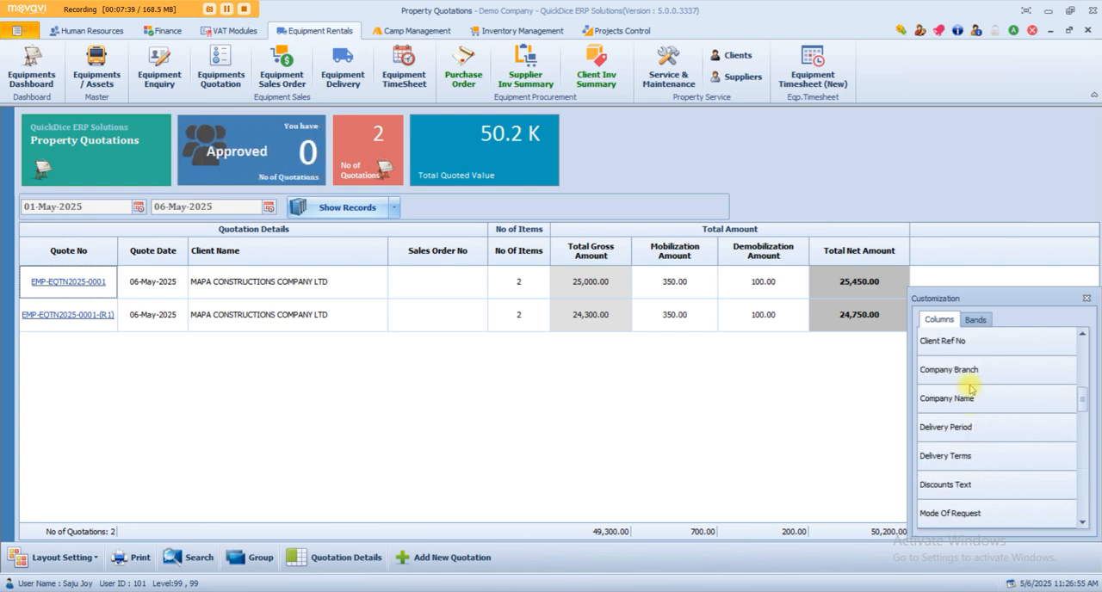
pyautogui.scroll(-3, 970, 392)
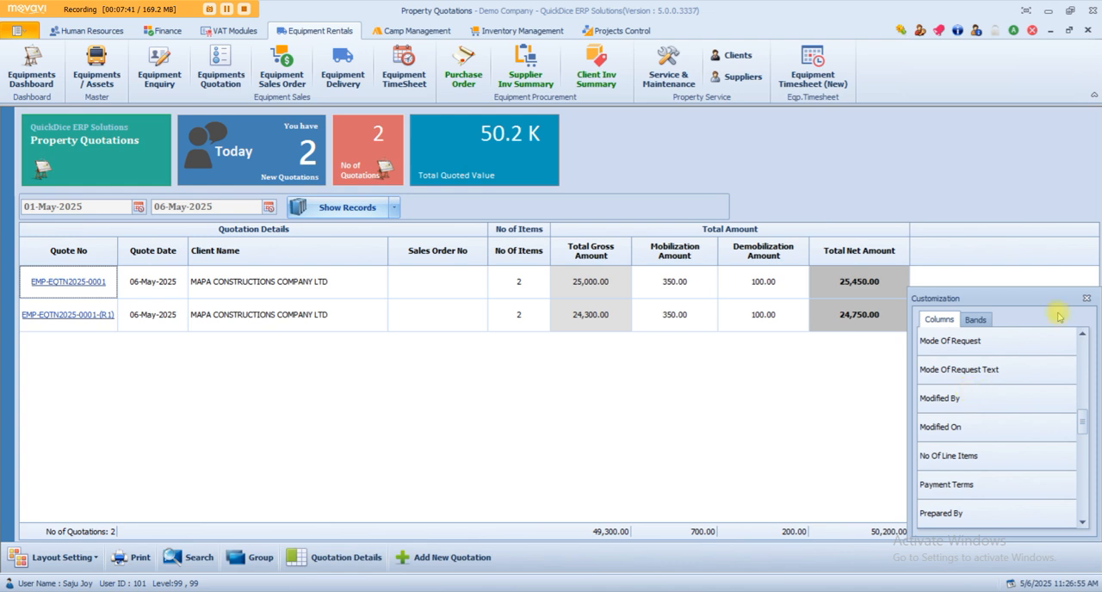
pyautogui.click(1087, 298)
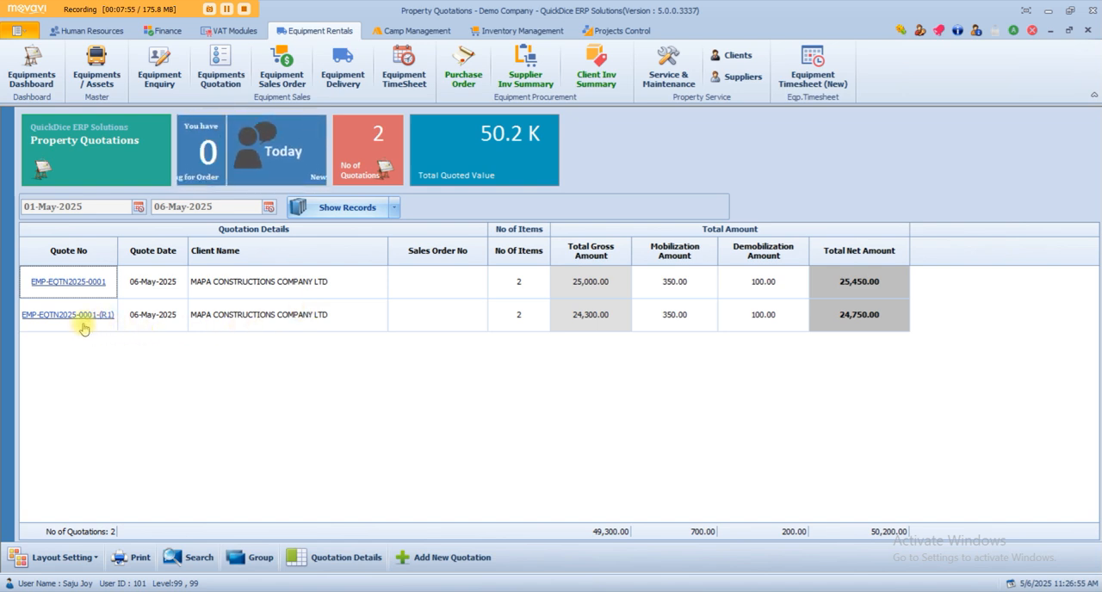
# Create a sales order from the revised MAPA CONSTRUCTIONS COMPANY LTD quotation.
pyautogui.rightClick(228, 317)
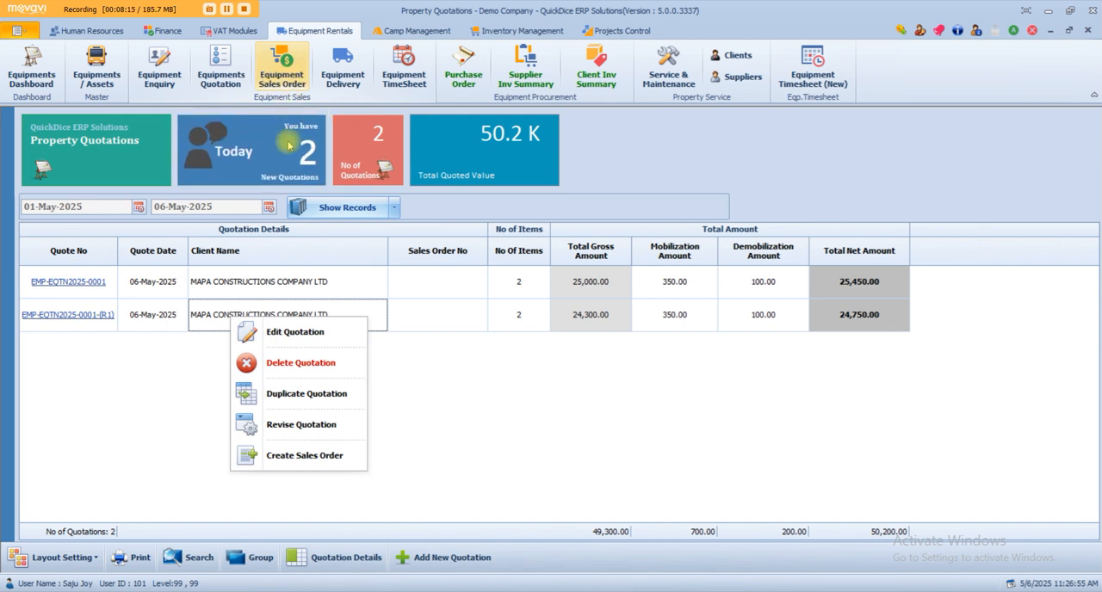
pyautogui.click(300, 458)
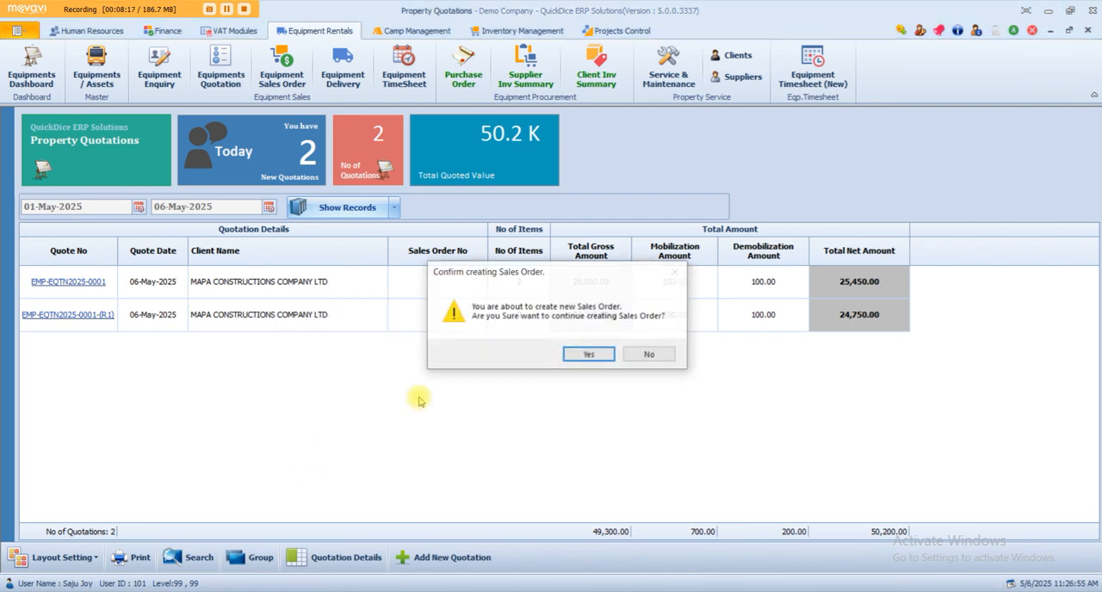
pyautogui.click(586, 354)
pyautogui.click(634, 352)
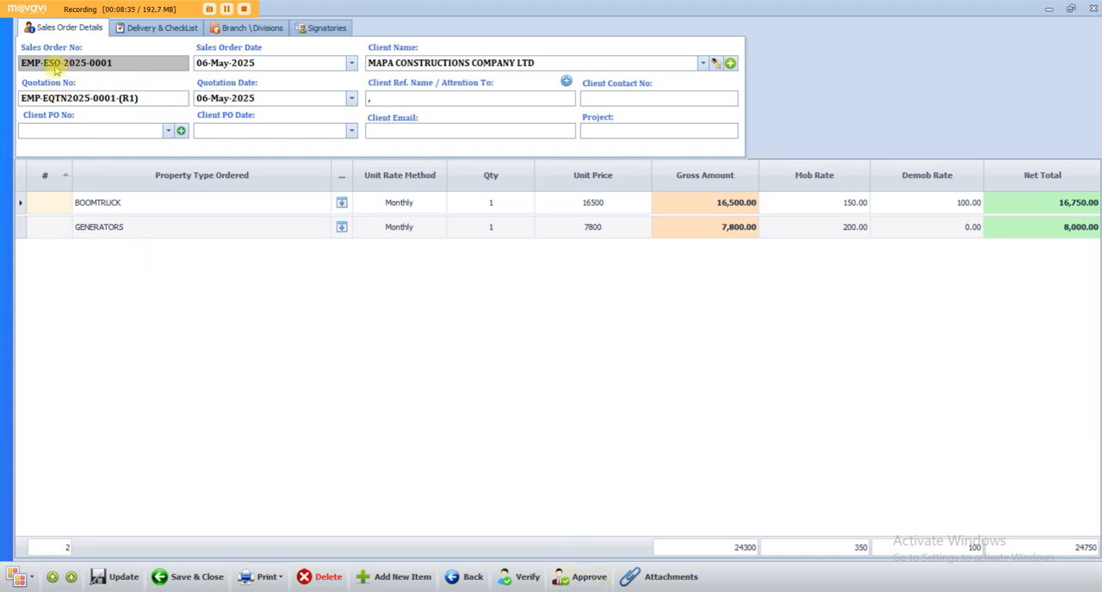
# Check the Quotation No and Client PO No fields in the new sales order.
pyautogui.moveTo(146, 97); pyautogui.dragTo(5, 93)
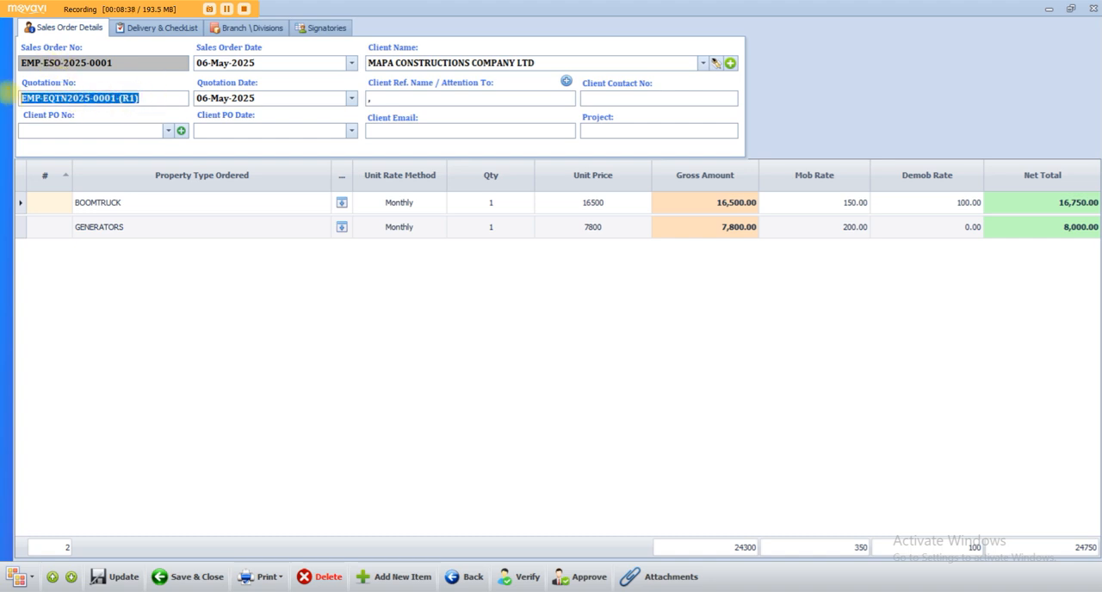
pyautogui.click(34, 132)
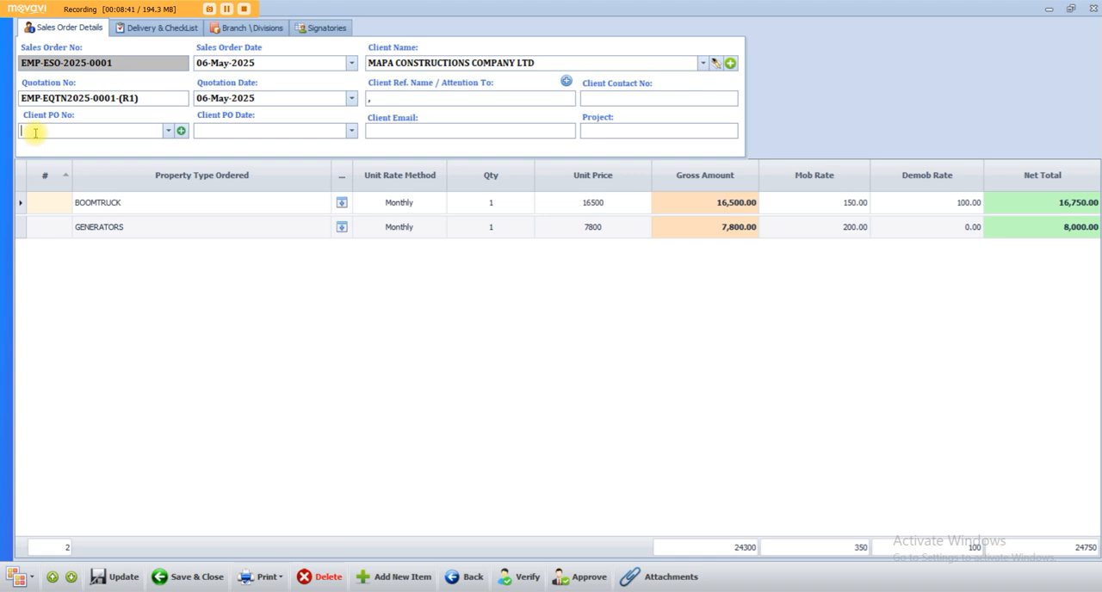
pyautogui.press('Return')
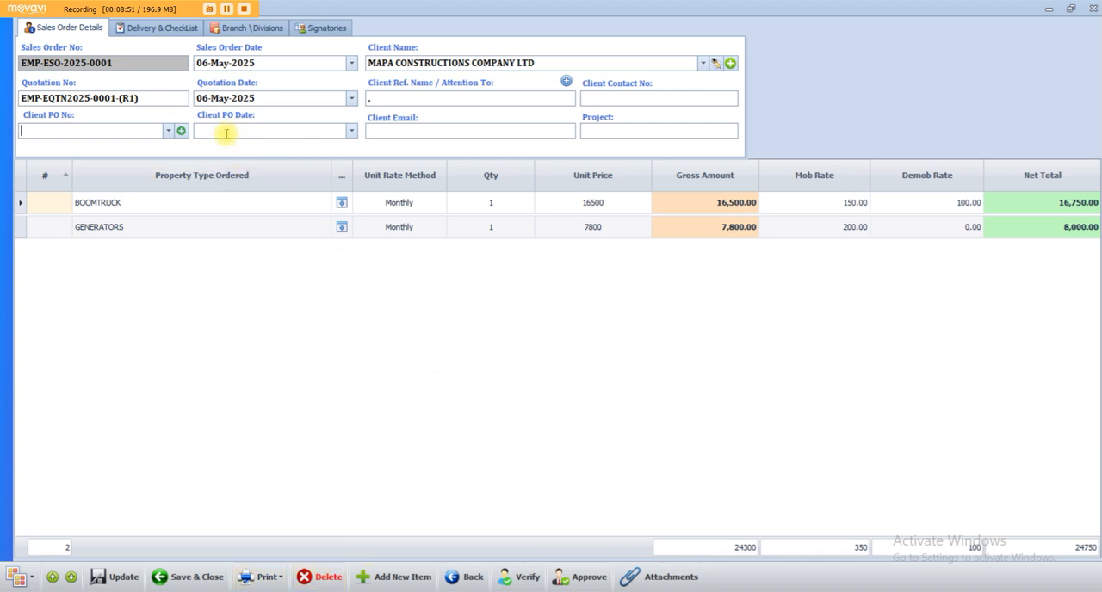
# Set the site region in the sales order's delivery details to JAFFURAH.
pyautogui.click(176, 28)
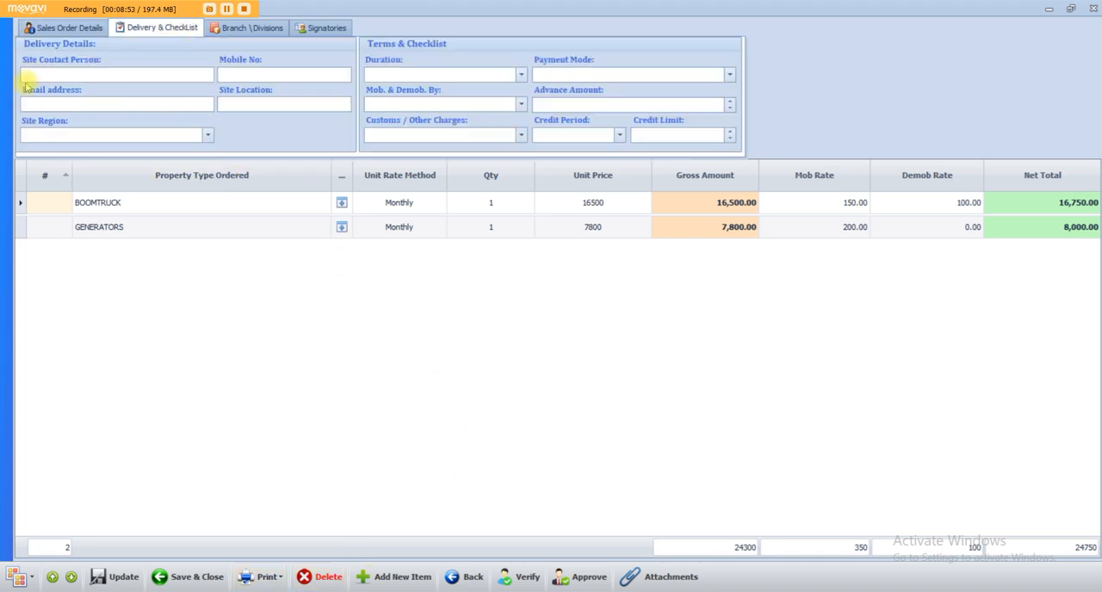
pyautogui.click(208, 135)
pyautogui.click(167, 135)
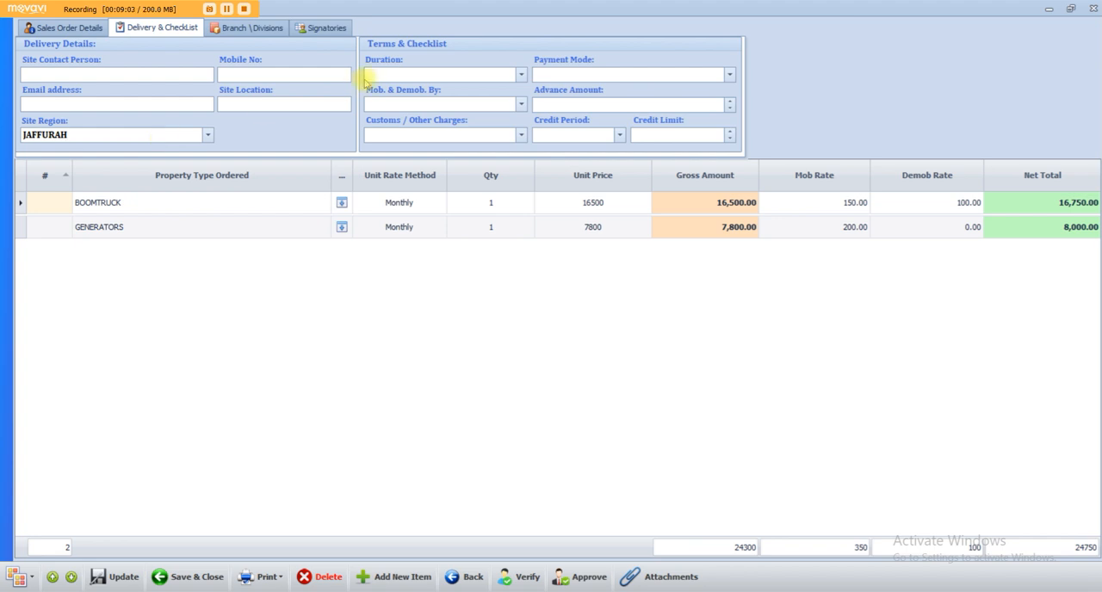
# Set the sales order's duration to 2 Months, payment mode to Credit and mobilization and demobilization to By Client.
pyautogui.click(521, 74)
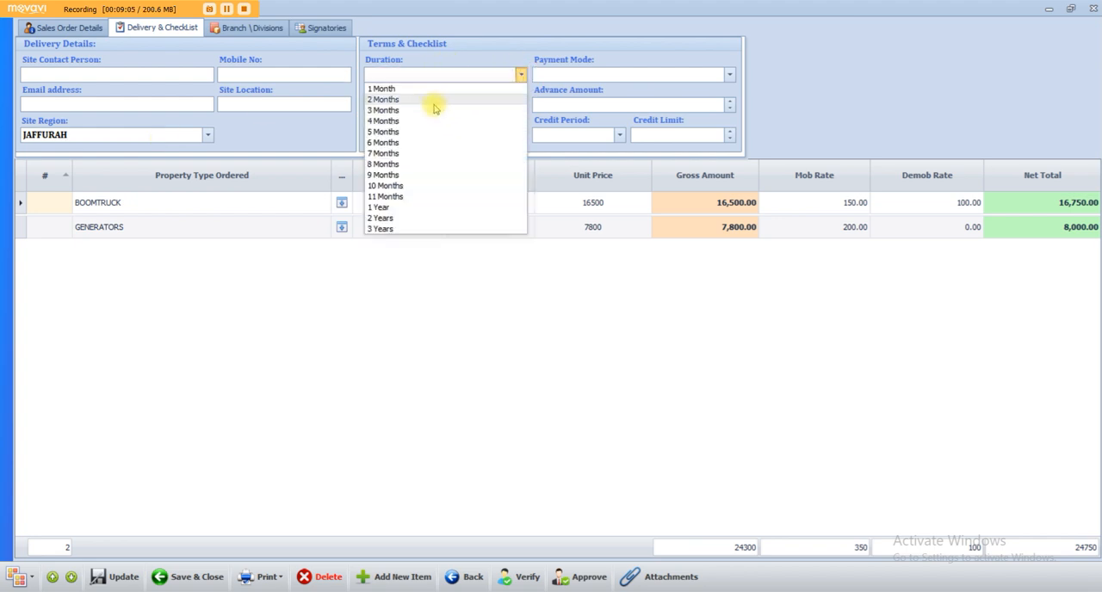
pyautogui.click(434, 101)
pyautogui.click(730, 74)
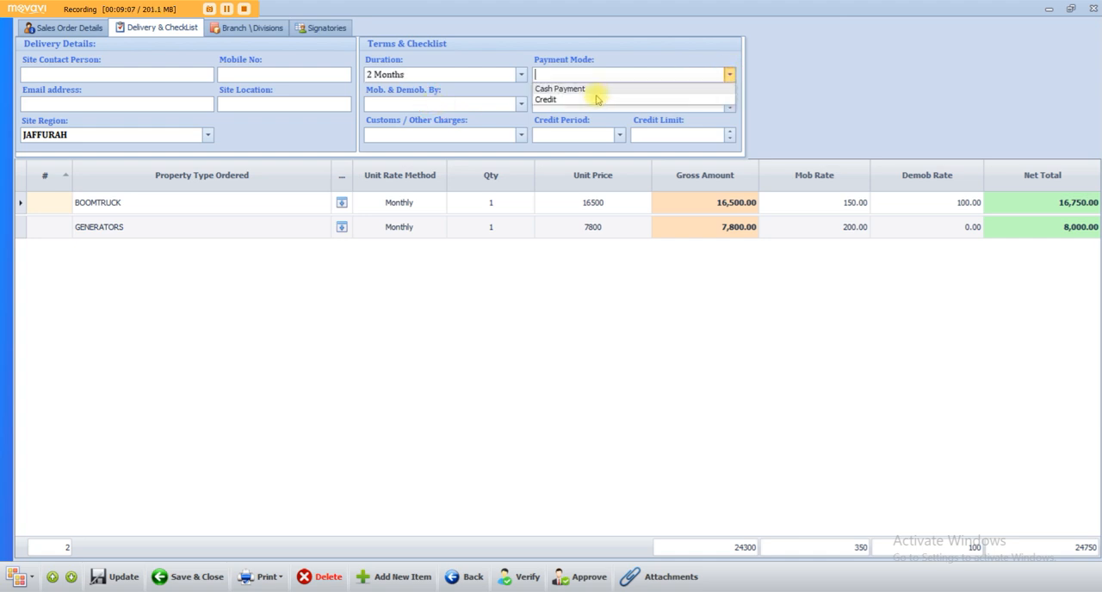
pyautogui.click(591, 100)
pyautogui.click(521, 103)
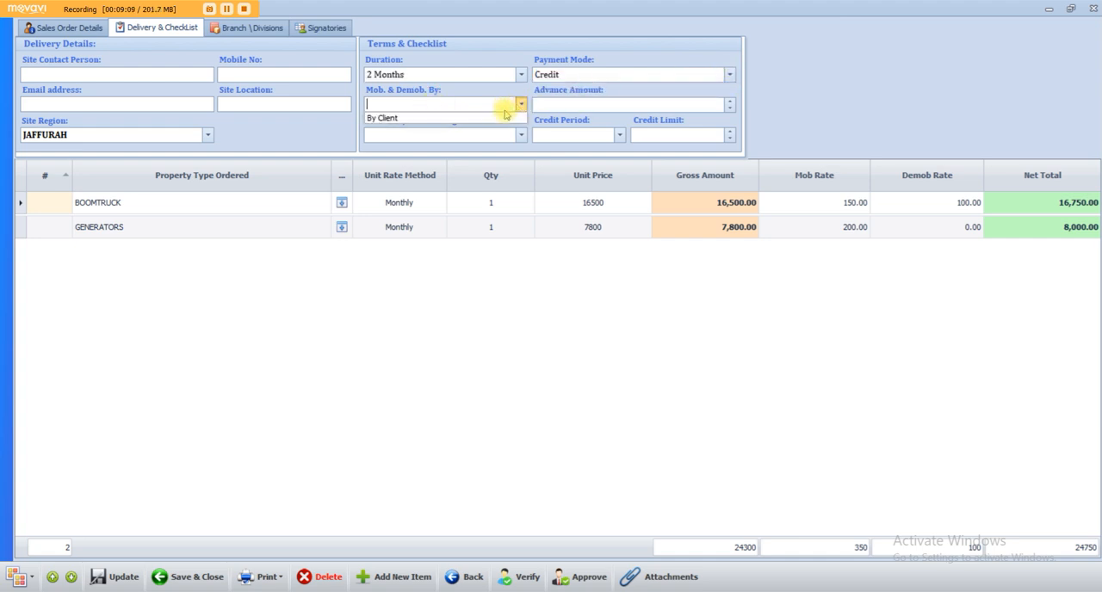
pyautogui.click(492, 118)
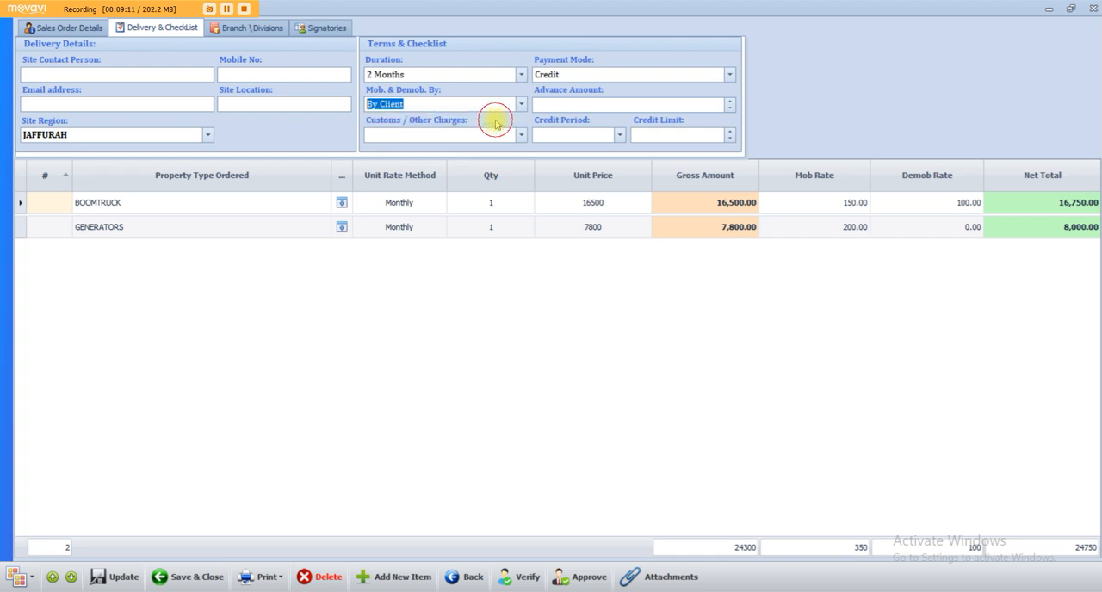
# Inspect the Advance Amount, Credit Period, Credit Limit and Customs / Other Charges fields in the sales order's terms.
pyautogui.click(594, 104)
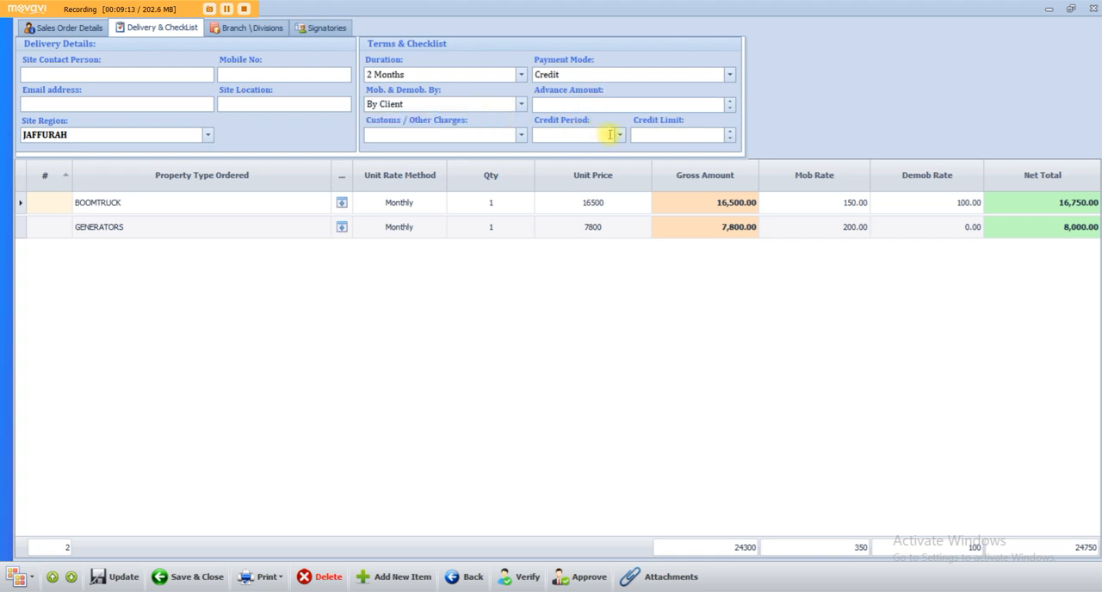
pyautogui.click(619, 134)
pyautogui.click(619, 134)
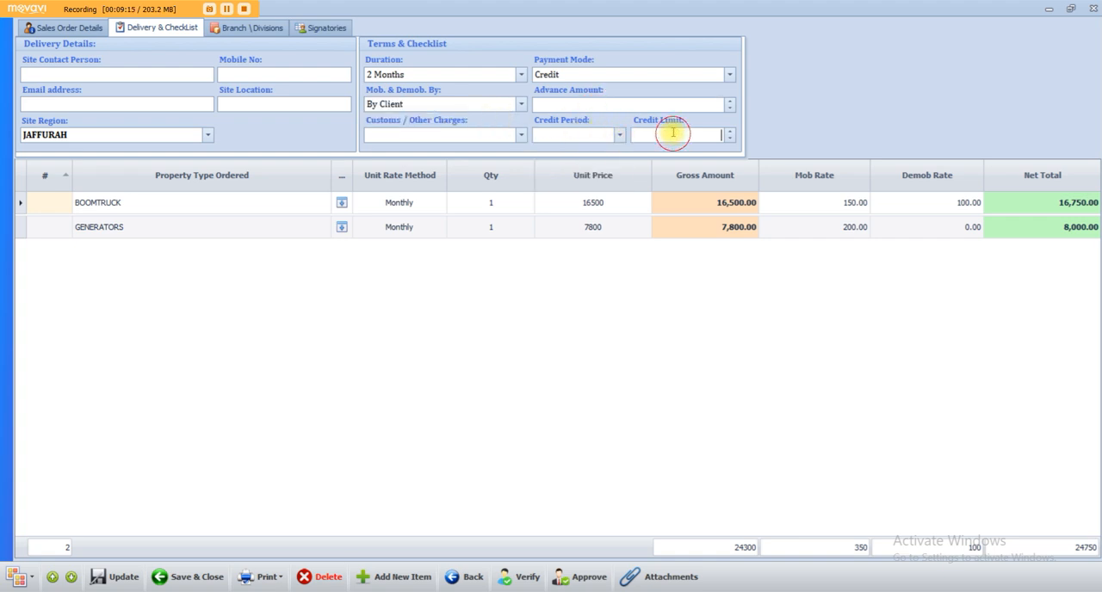
pyautogui.click(522, 135)
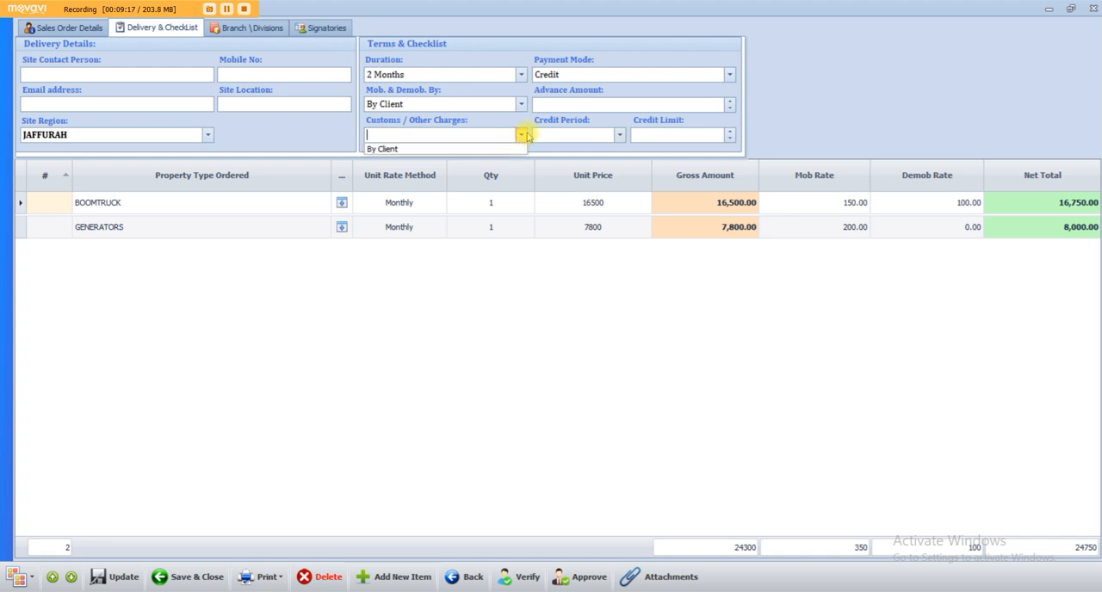
pyautogui.click(520, 140)
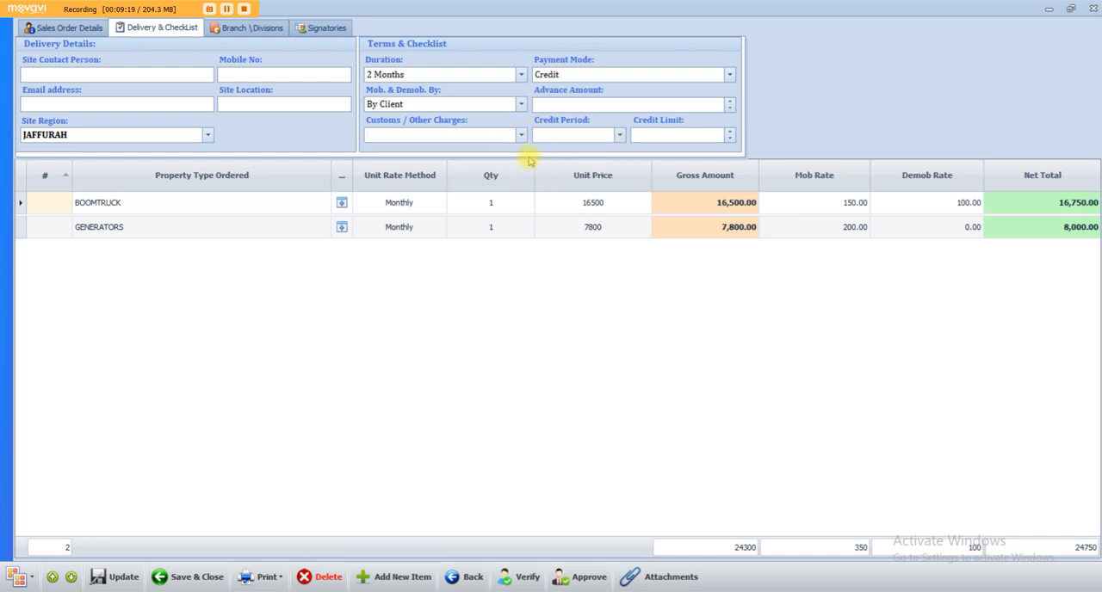
# Check the sales order's quotation reference, save and close it, and check its number in the revised quotation's row.
pyautogui.click(87, 28)
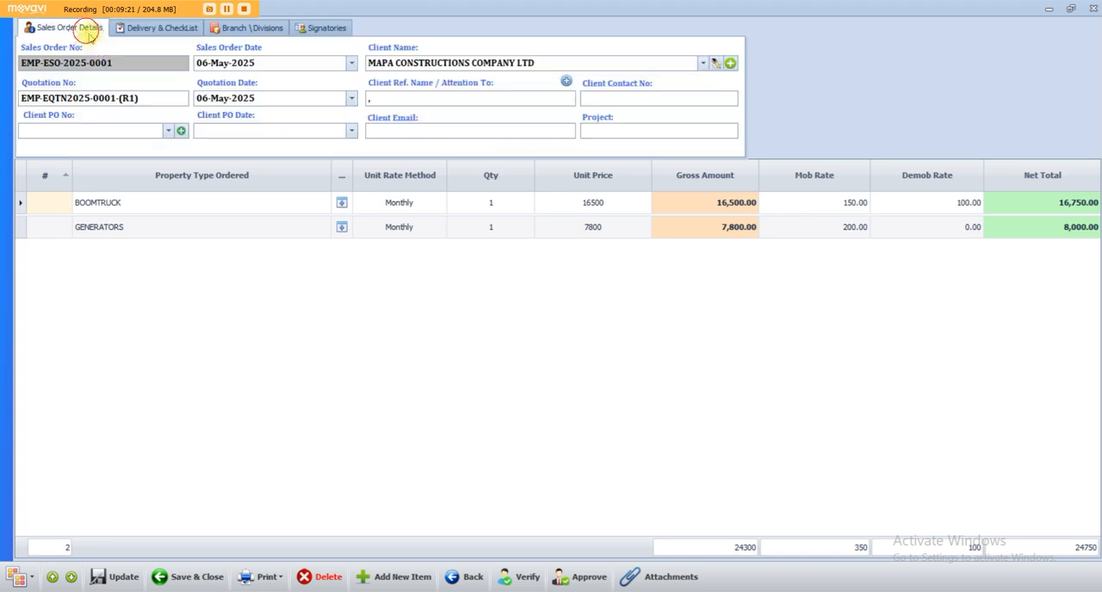
pyautogui.moveTo(155, 97); pyautogui.dragTo(6, 97)
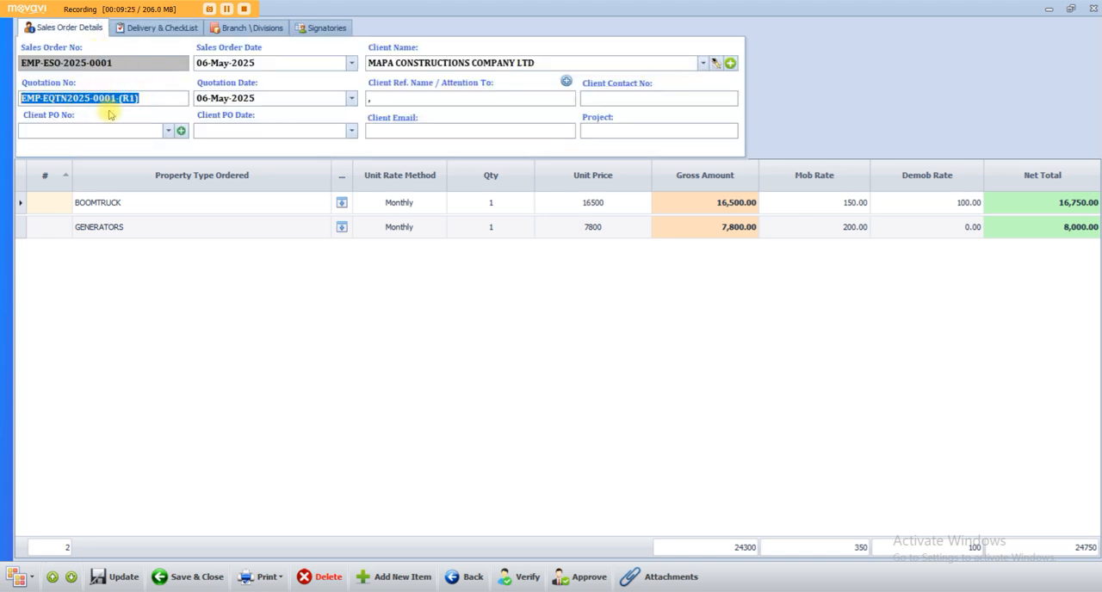
pyautogui.click(185, 577)
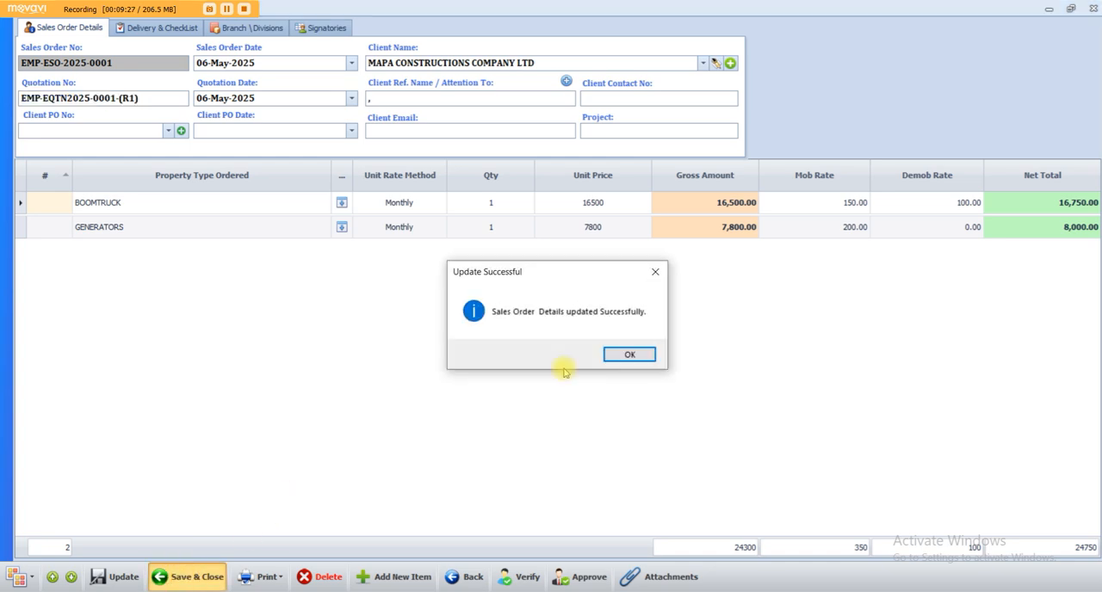
pyautogui.click(629, 354)
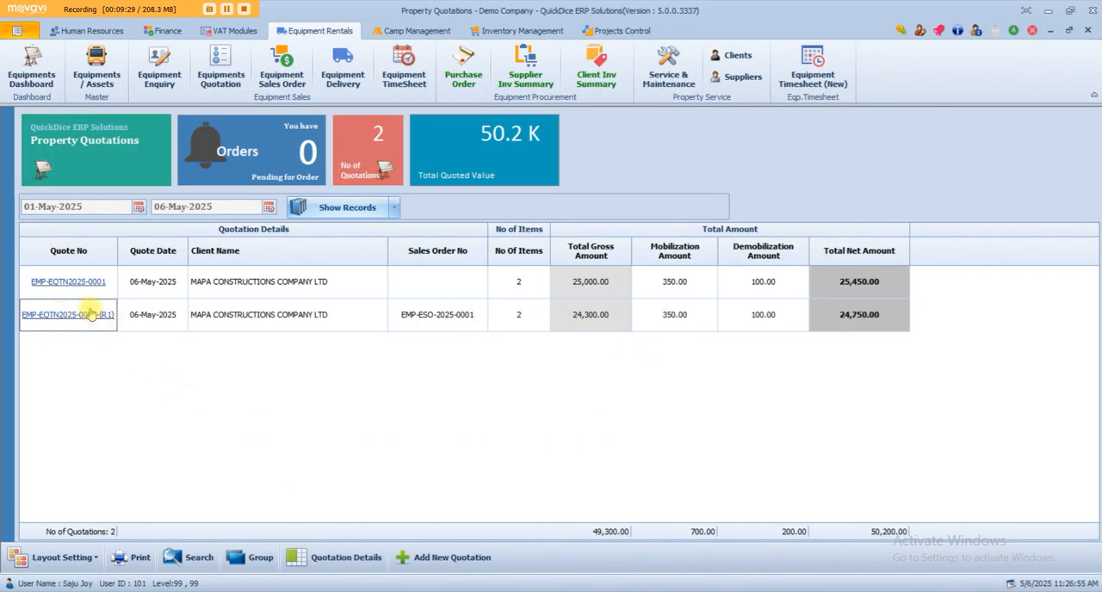
pyautogui.moveTo(405, 317); pyautogui.dragTo(480, 316)
pyautogui.click(436, 397)
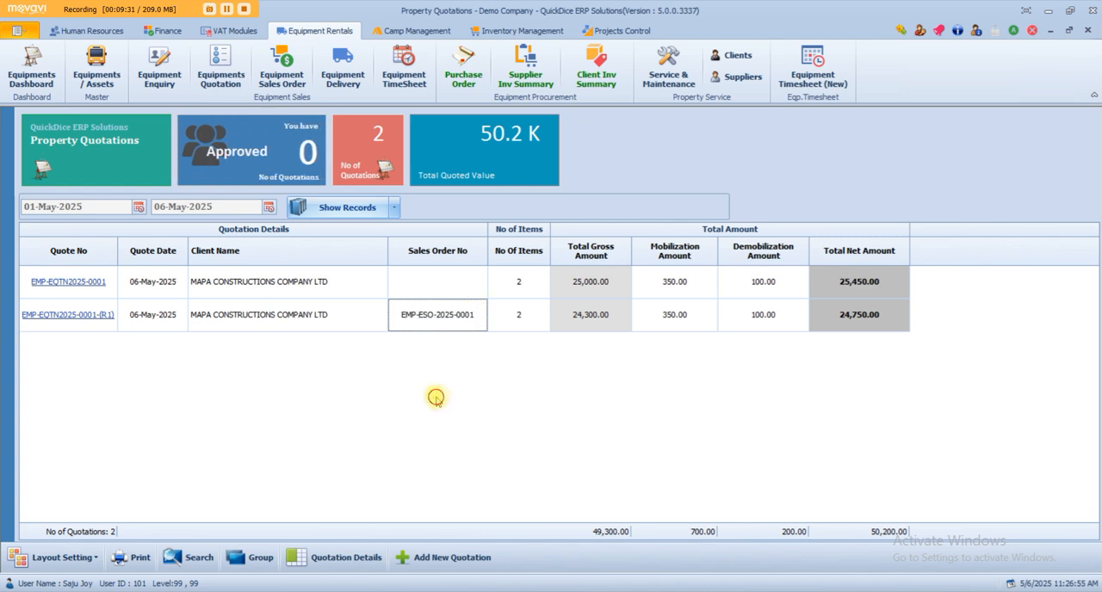
# Sort the quotation list by Sales Order No and examine the filter values offered for that column.
pyautogui.click(483, 247)
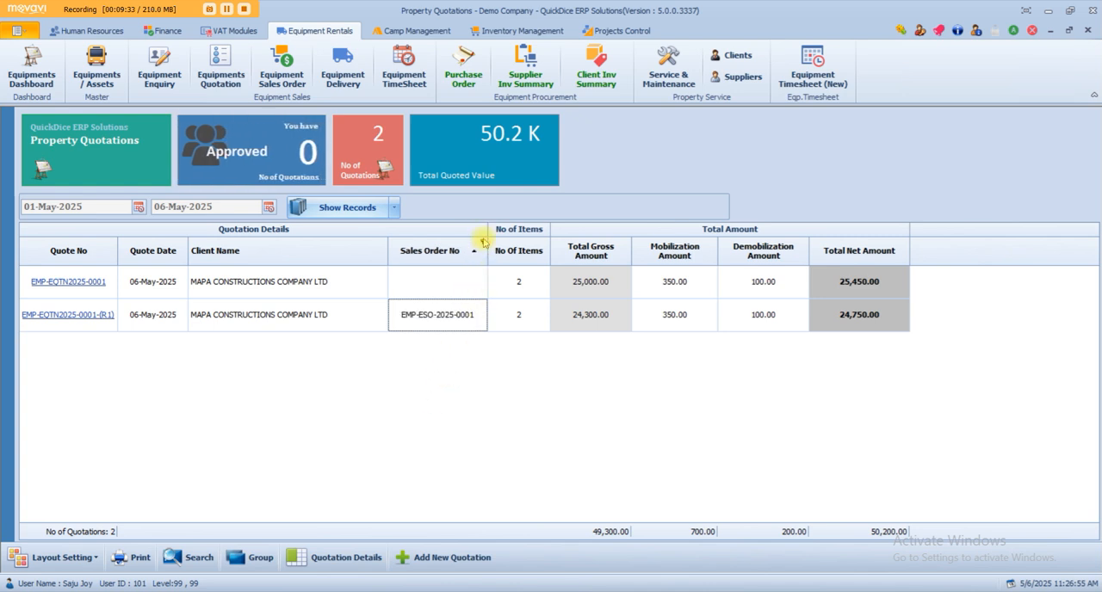
pyautogui.click(483, 246)
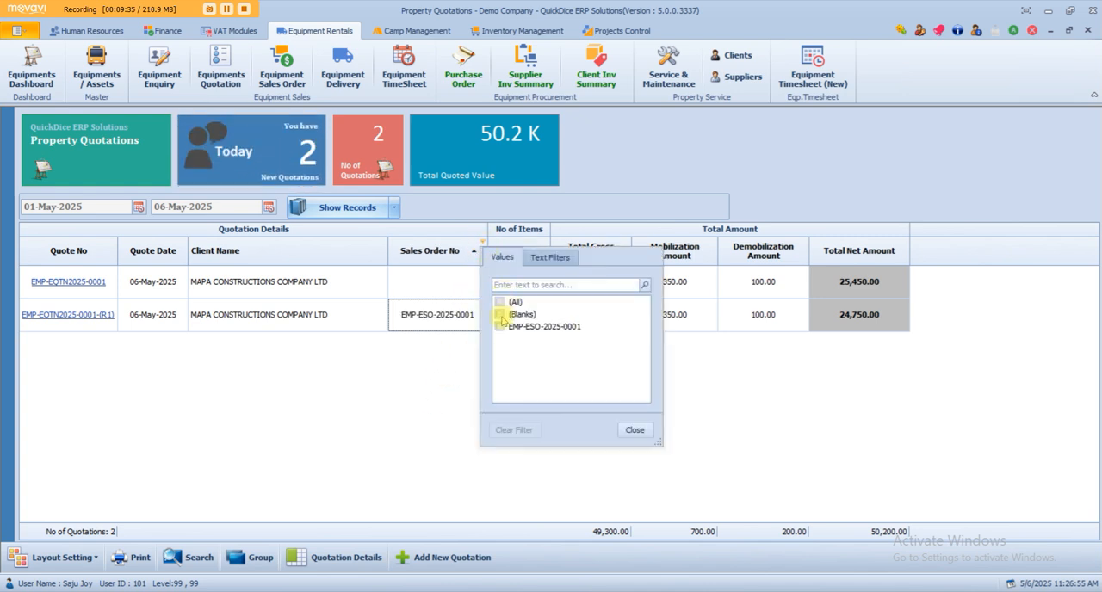
pyautogui.click(500, 315)
pyautogui.click(500, 316)
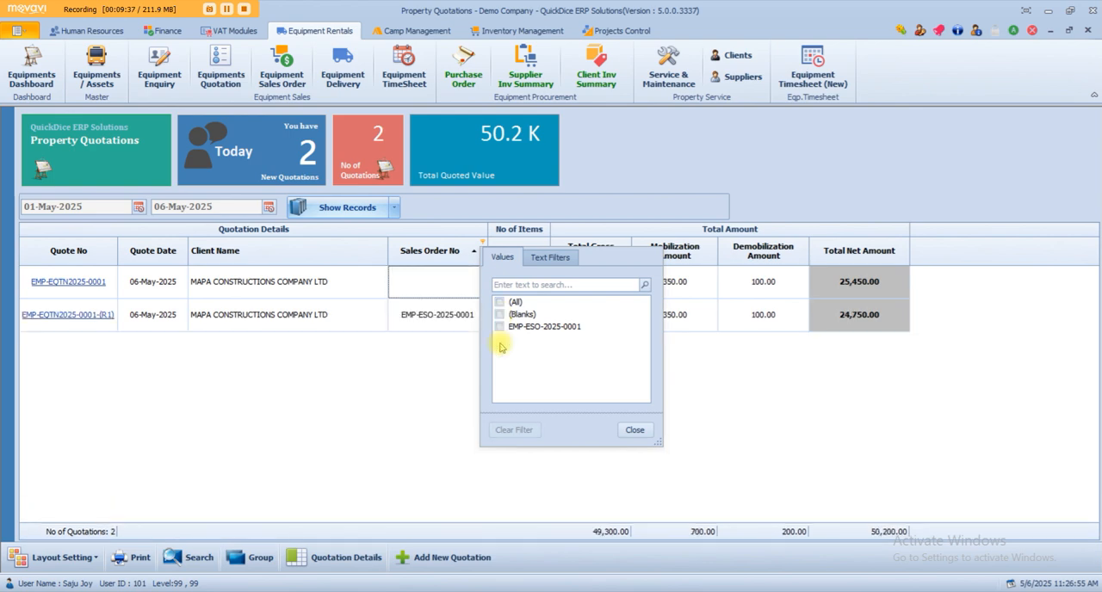
pyautogui.click(304, 430)
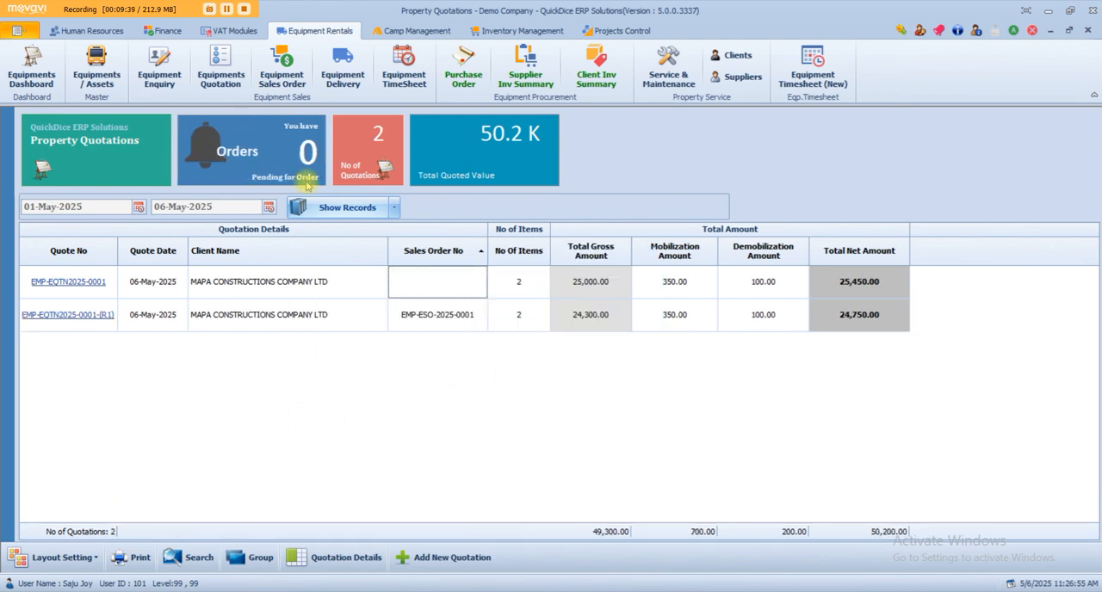
# Open the equipment sales order list and fit the Sales Order No and Quotation No columns to their contents.
pyautogui.click(281, 71)
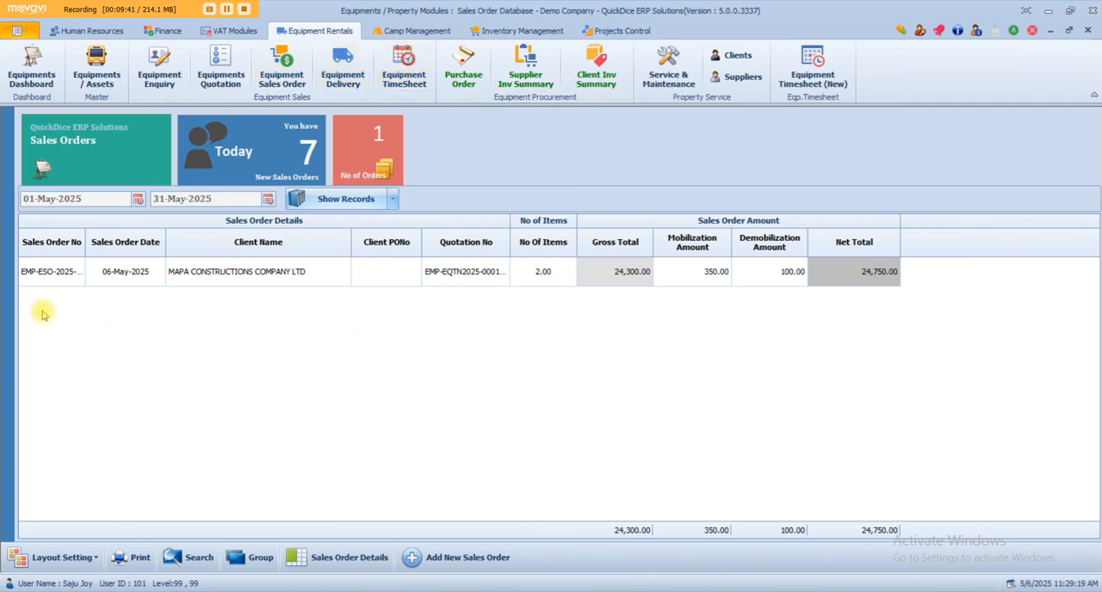
pyautogui.doubleClick(84, 242)
pyautogui.click(82, 274)
pyautogui.click(258, 275)
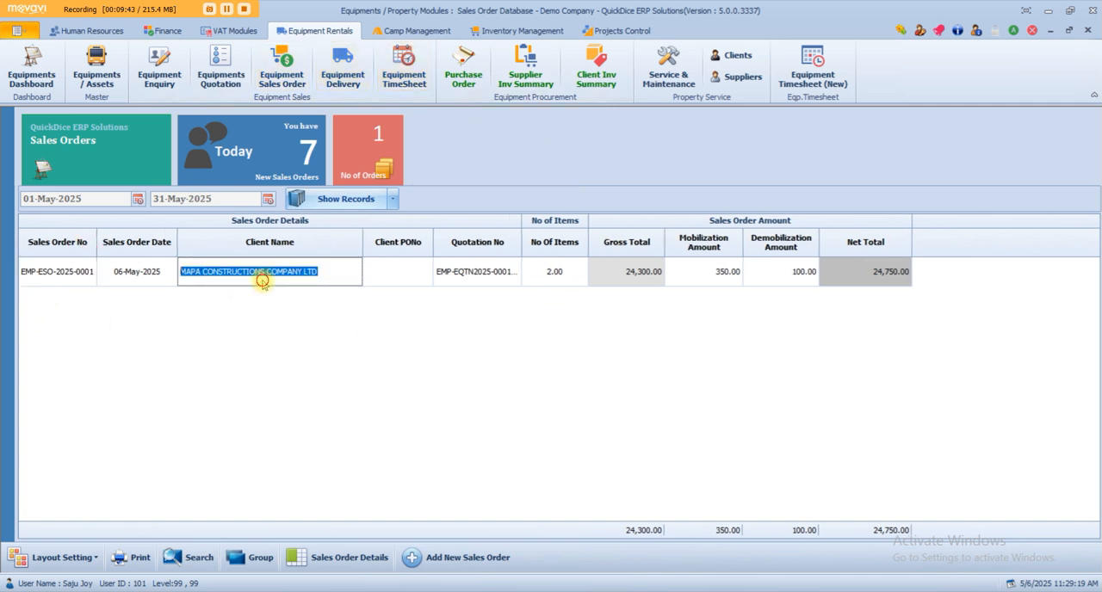
pyautogui.doubleClick(523, 246)
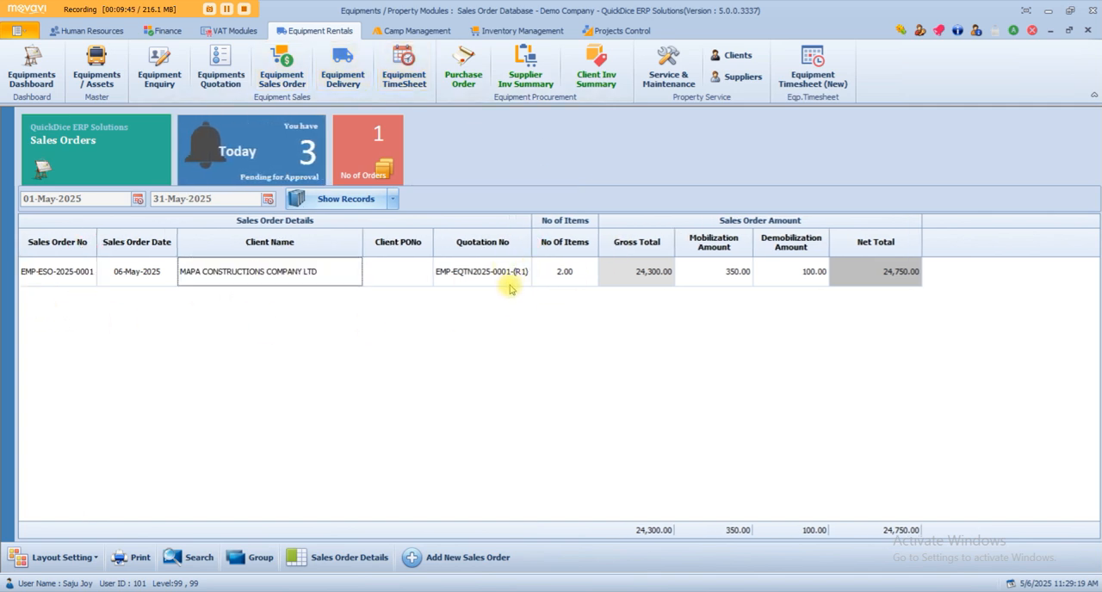
pyautogui.click(508, 276)
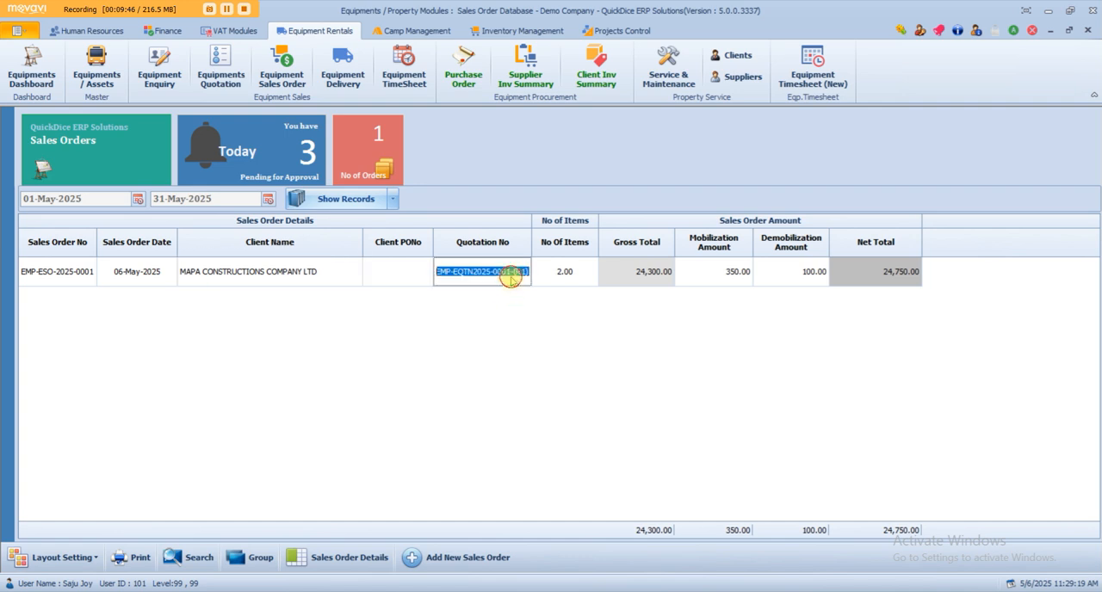
pyautogui.click(400, 274)
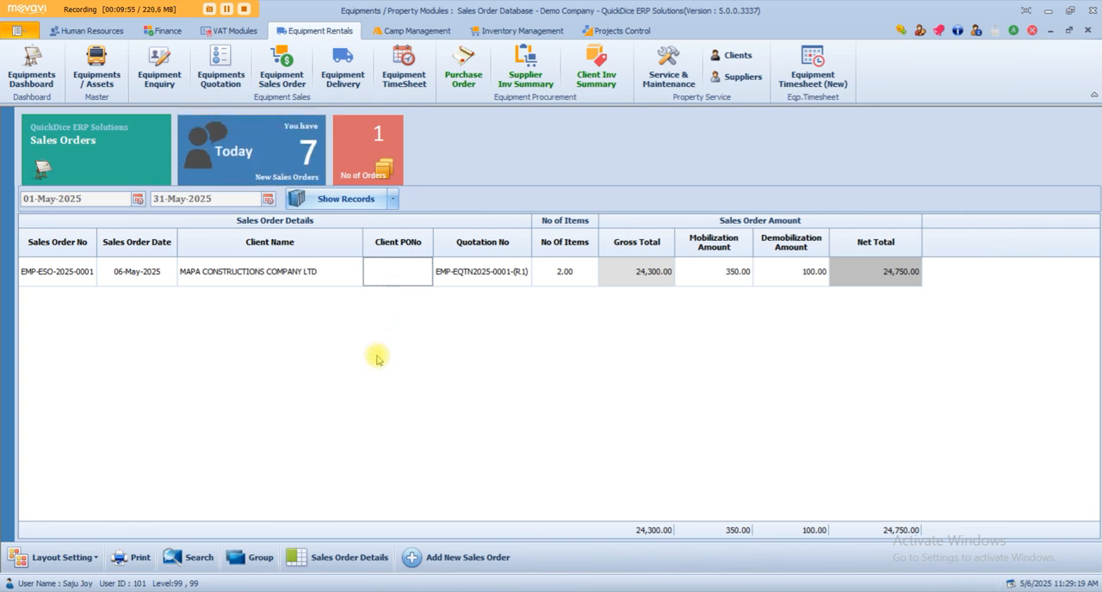
# View the equipment delivery list, then open the client's sales order to examine its ordered equipment and close it.
pyautogui.click(340, 76)
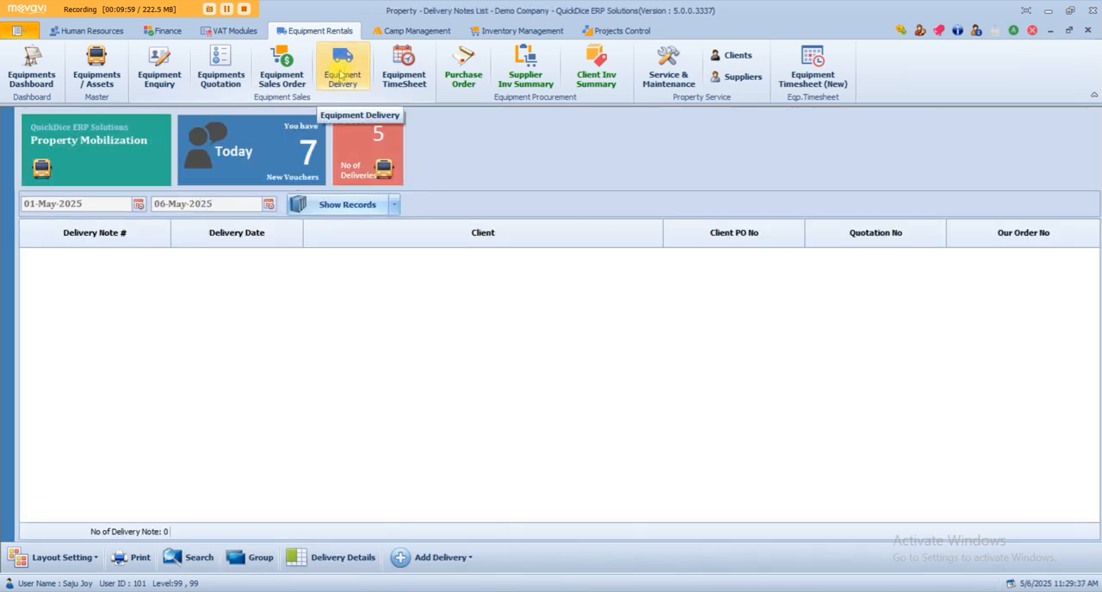
pyautogui.click(282, 73)
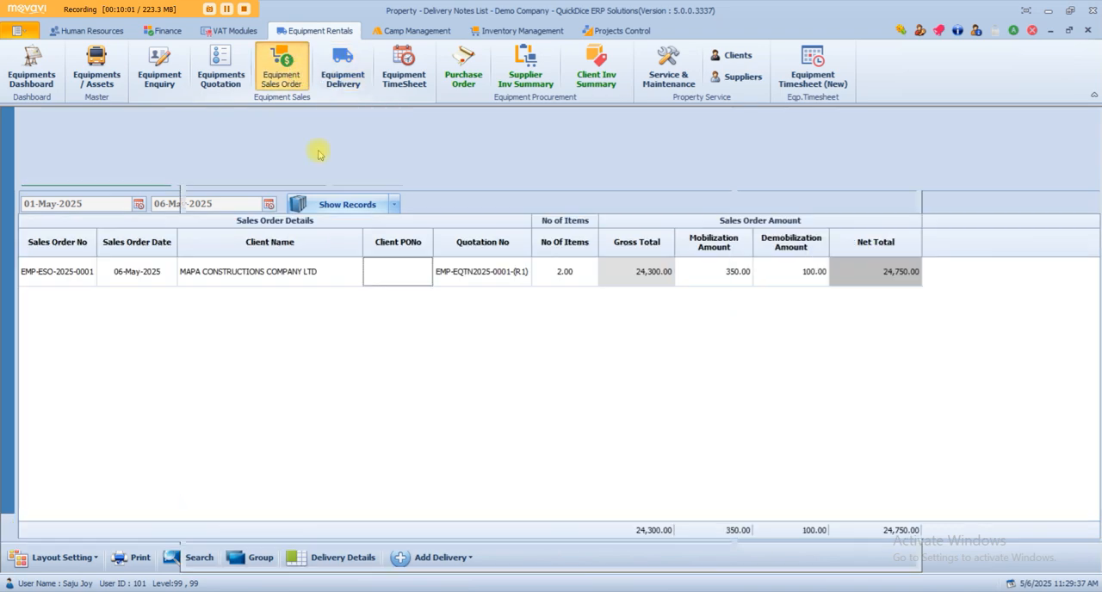
pyautogui.rightClick(342, 288)
pyautogui.click(353, 300)
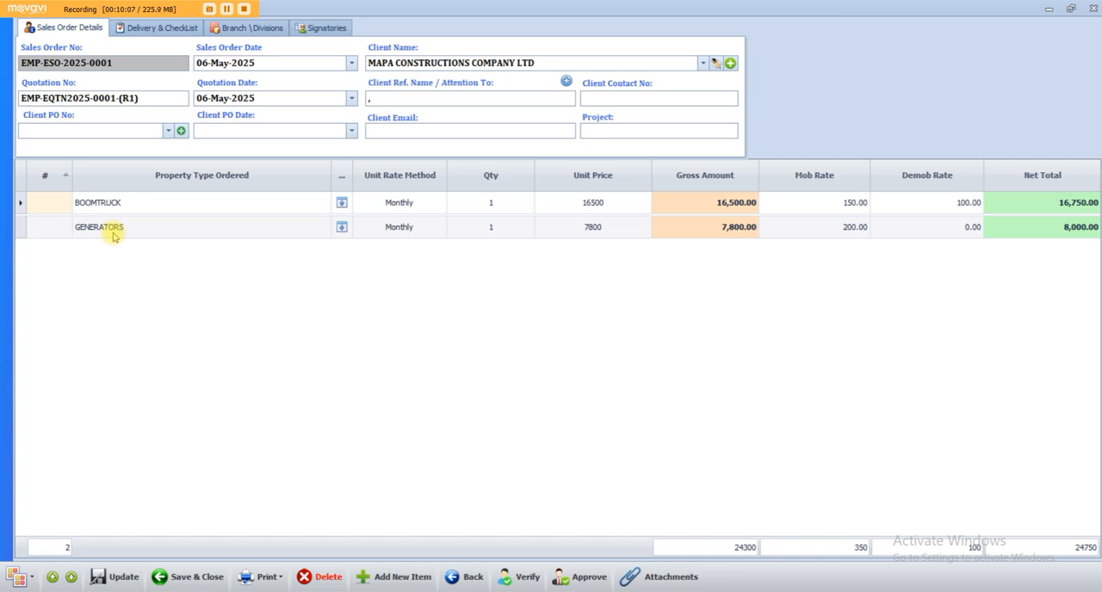
pyautogui.click(1090, 9)
# Create a new equipment delivery to client and set its client name to MAPA CONSTRUCTIONS COMPANY LTD.
pyautogui.click(337, 61)
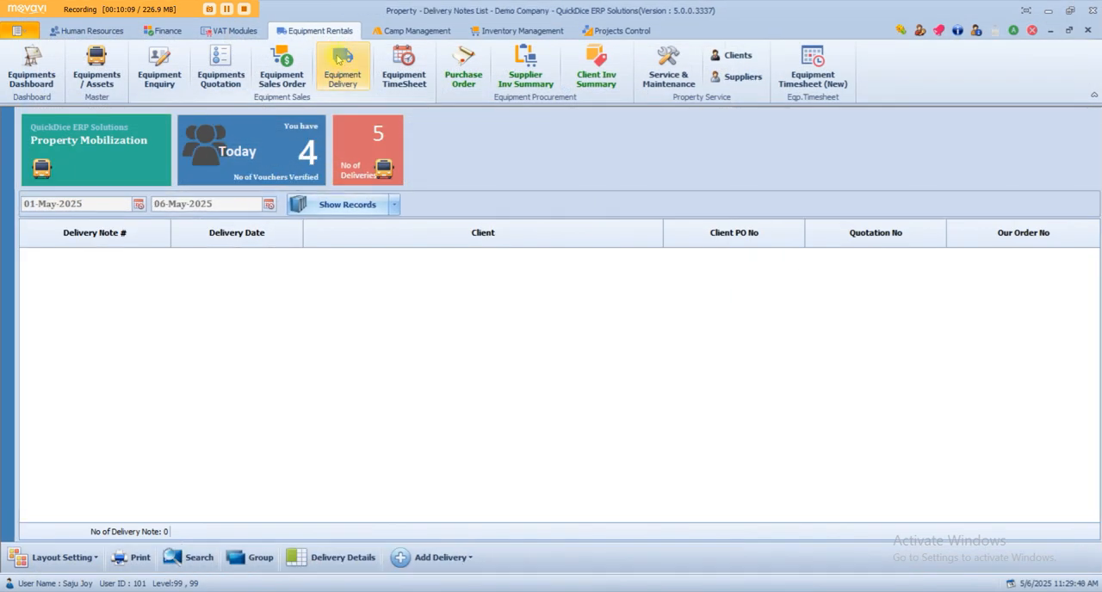
pyautogui.click(439, 559)
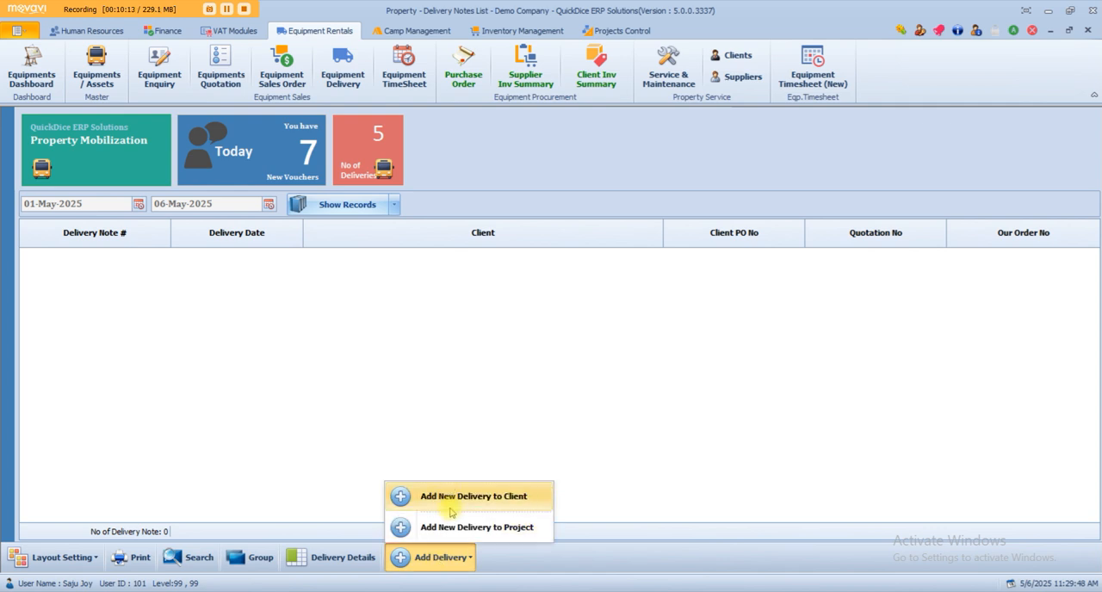
pyautogui.click(449, 507)
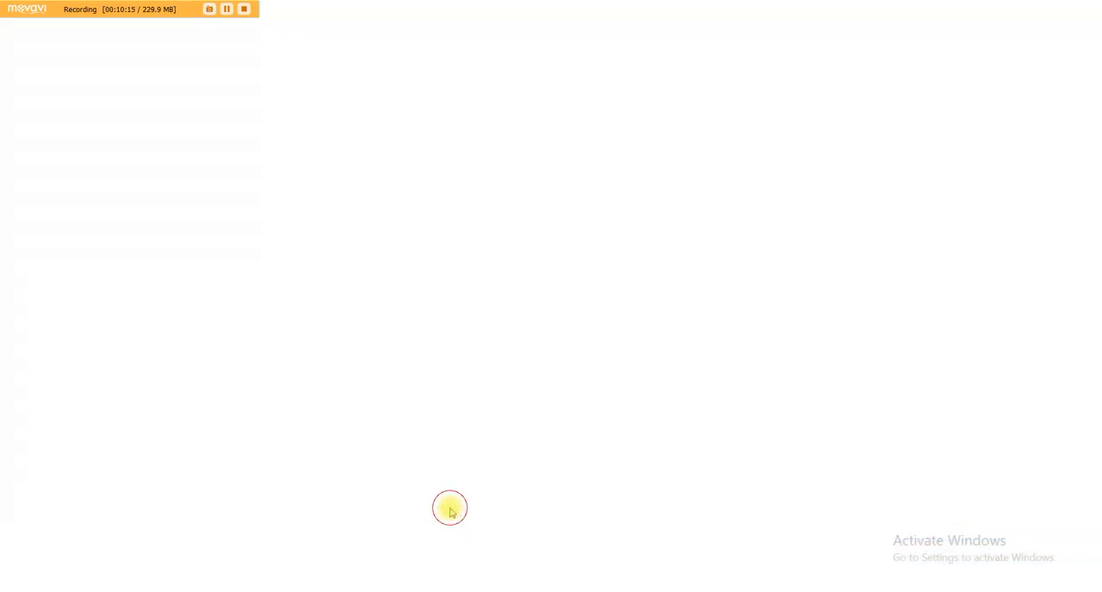
pyautogui.moveTo(47, 66); pyautogui.dragTo(117, 66)
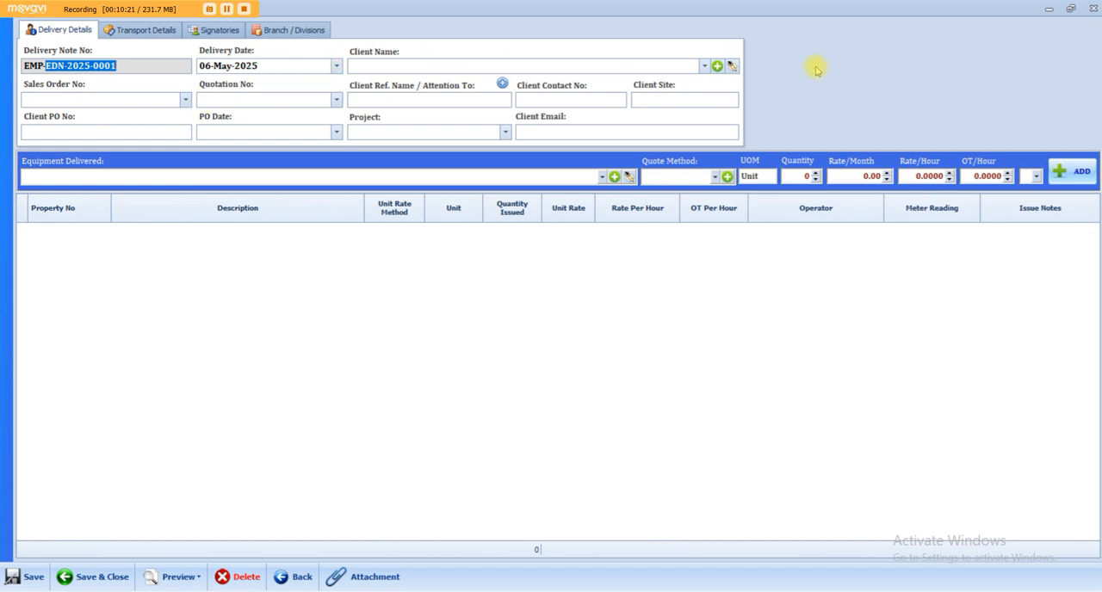
pyautogui.click(698, 66)
pyautogui.click(704, 67)
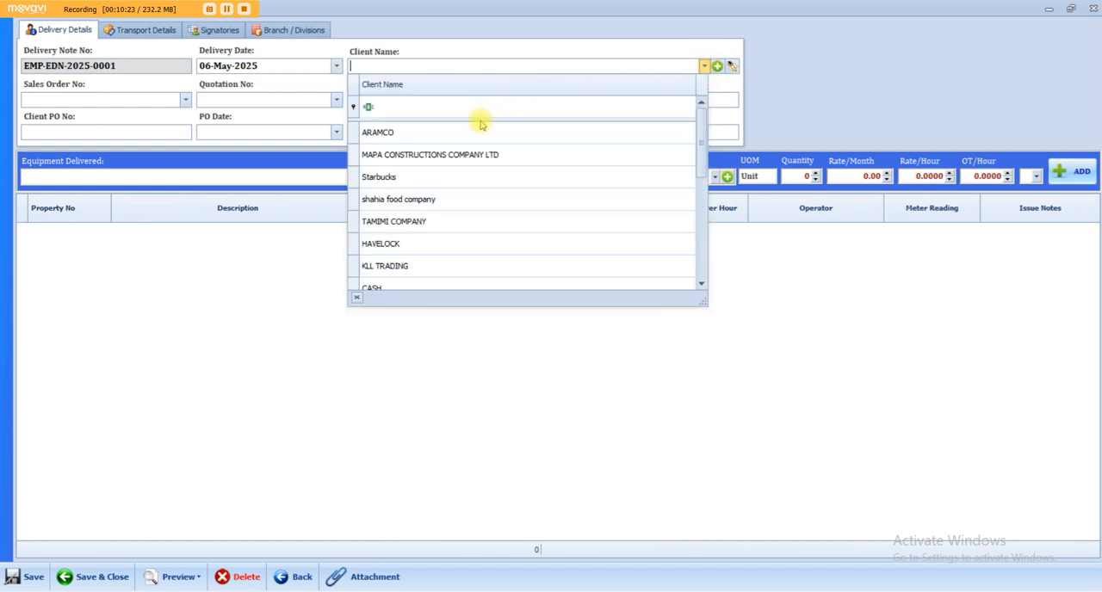
pyautogui.click(416, 154)
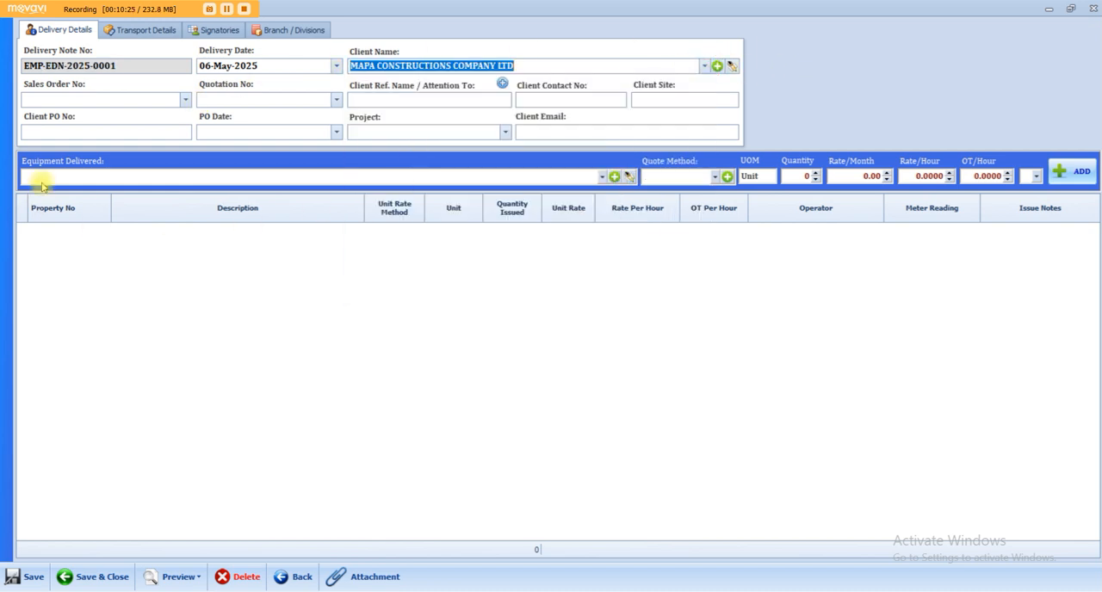
# Link the delivery note to the client's sales order for the revised quotation and set the client site to JAFFURAH.
pyautogui.click(185, 99)
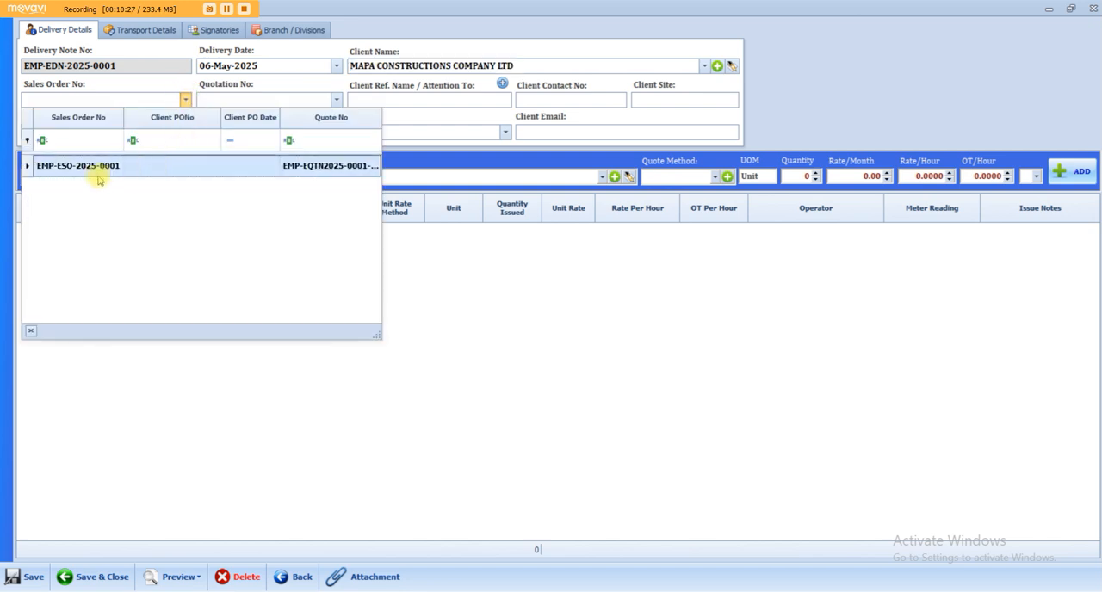
pyautogui.moveTo(371, 341); pyautogui.dragTo(479, 379)
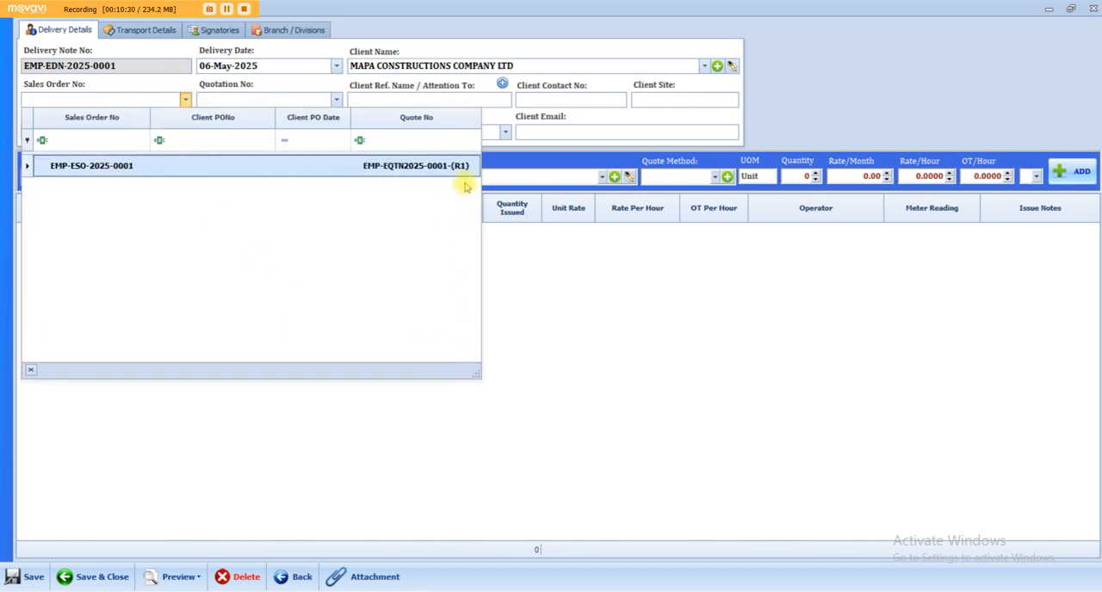
pyautogui.click(216, 167)
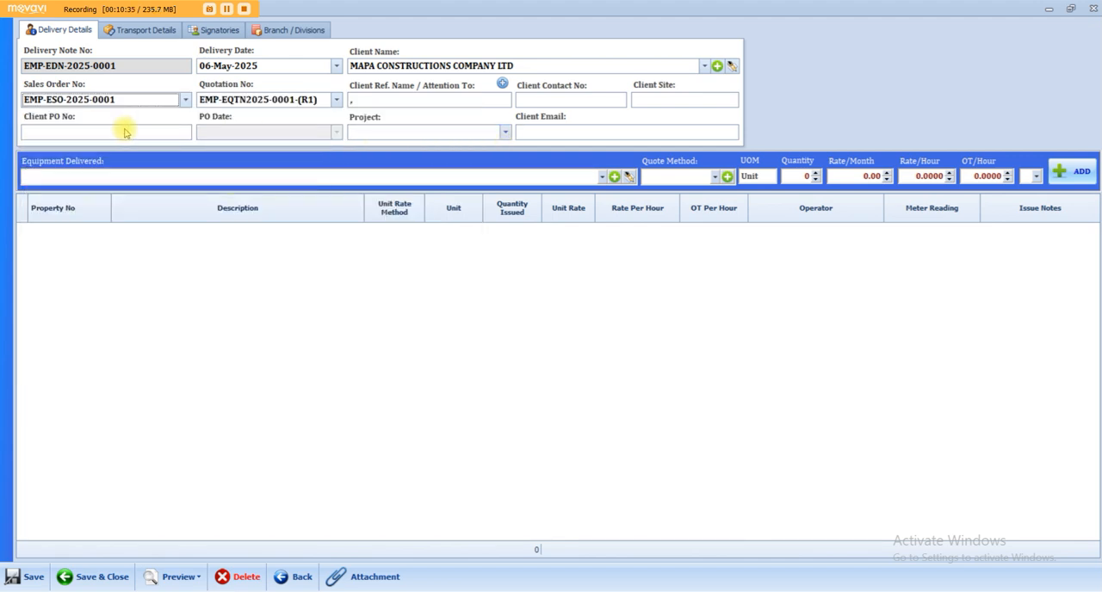
pyautogui.click(648, 99)
pyautogui.write('JU')
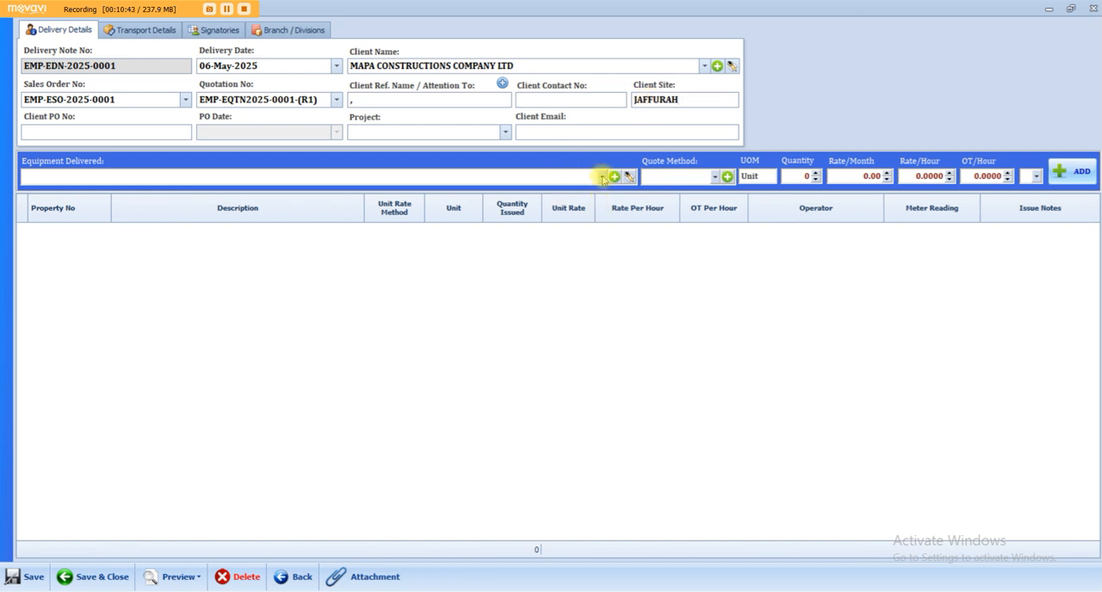
# Look through the equipment offered for the delivery note and compare it with the equipment and assets master list.
pyautogui.click(603, 178)
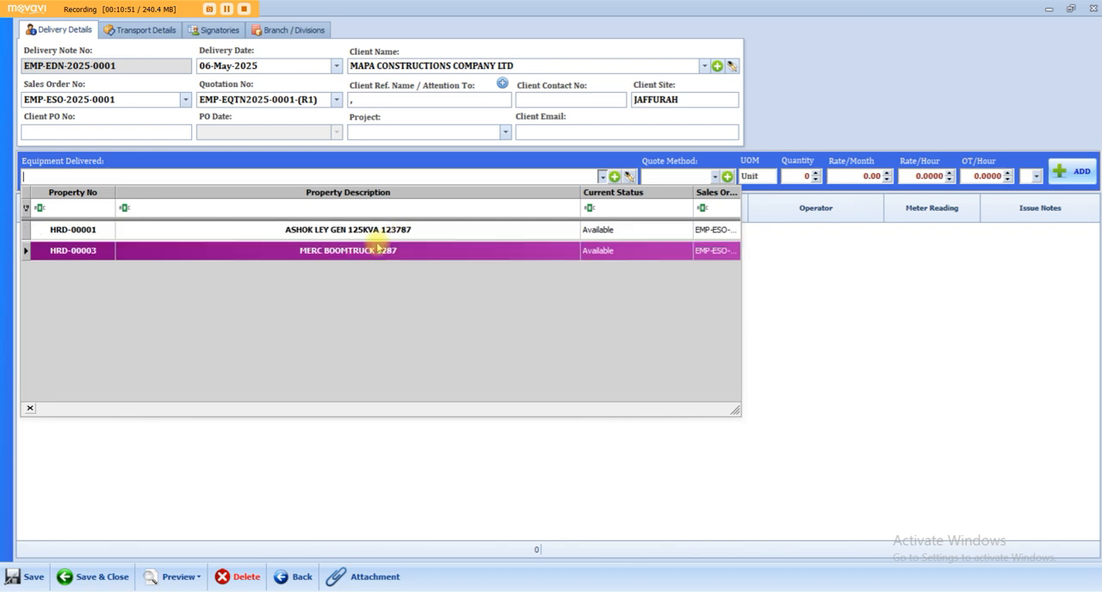
pyautogui.click(1049, 10)
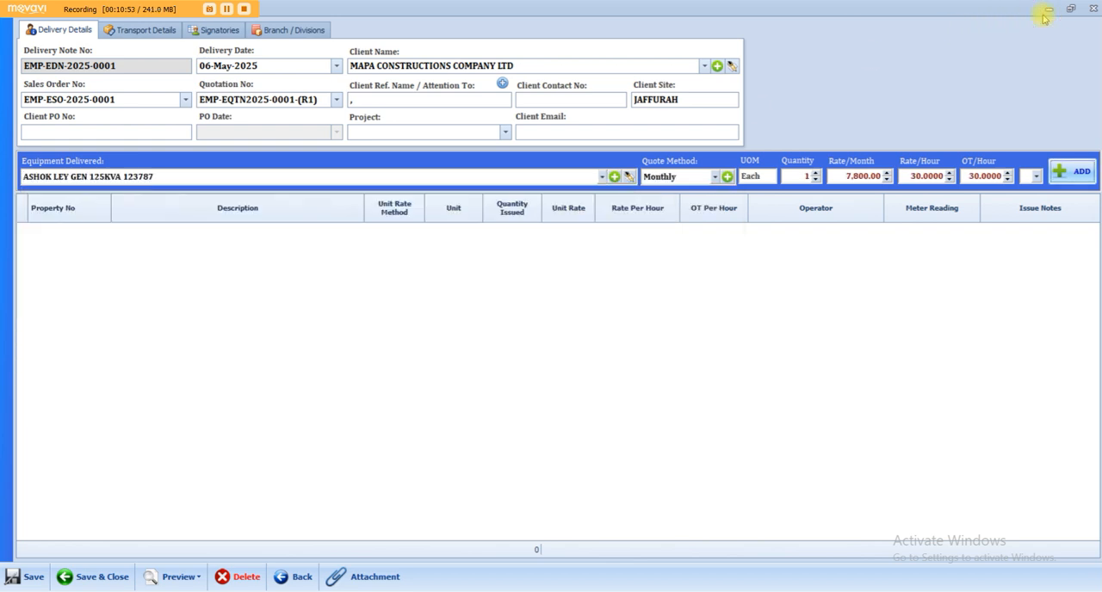
pyautogui.click(1049, 10)
pyautogui.click(96, 69)
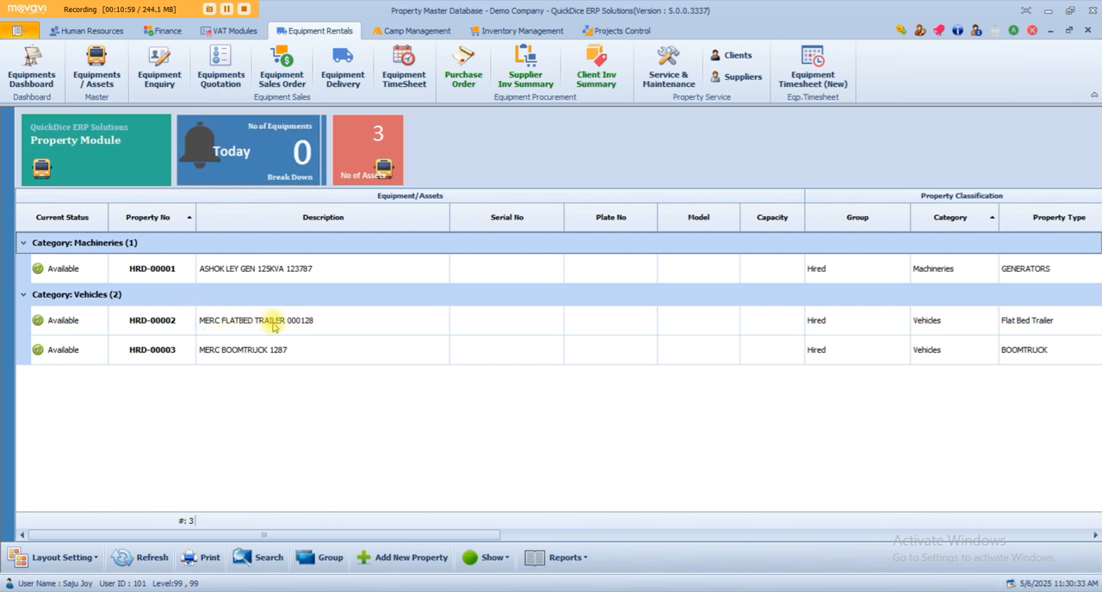
# Reopen the MAPA CONSTRUCTIONS COMPANY LTD sales order to check which property types were ordered, and close it.
pyautogui.click(355, 72)
pyautogui.click(281, 69)
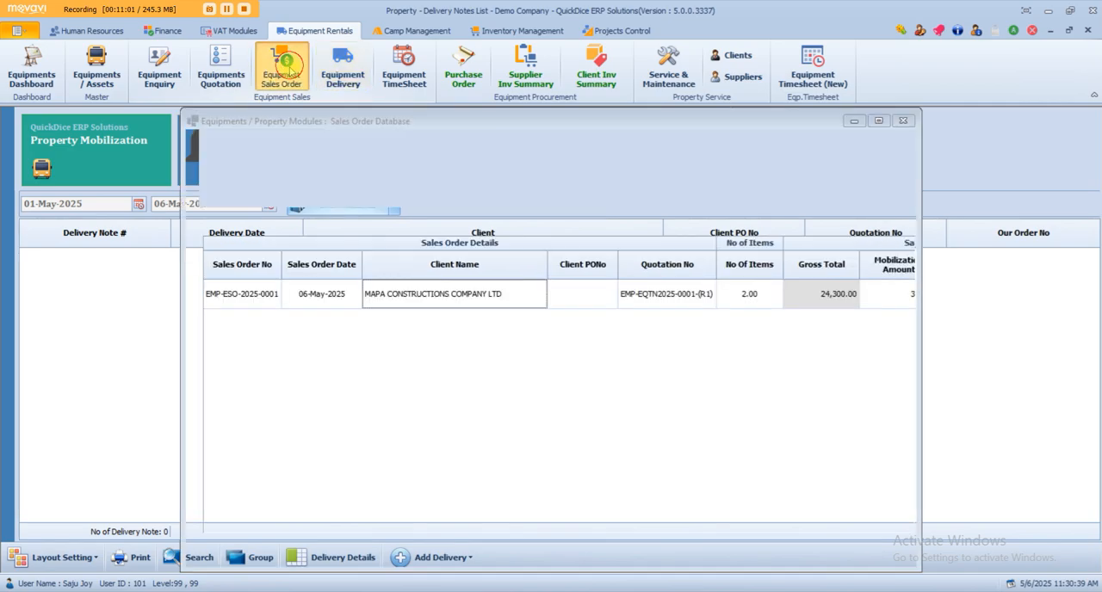
pyautogui.rightClick(311, 269)
pyautogui.click(342, 299)
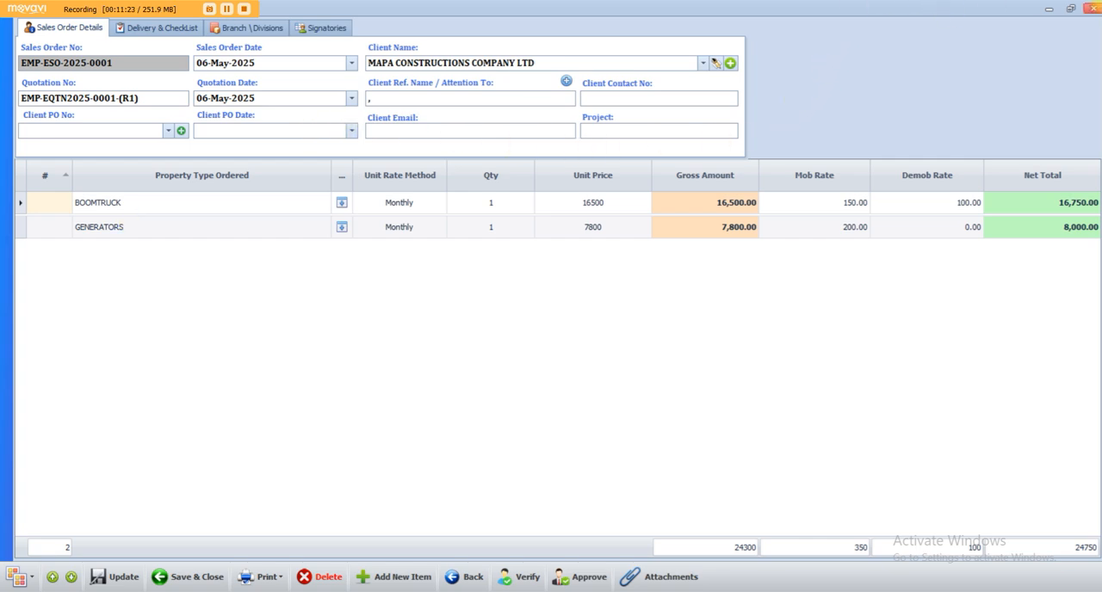
pyautogui.click(1091, 10)
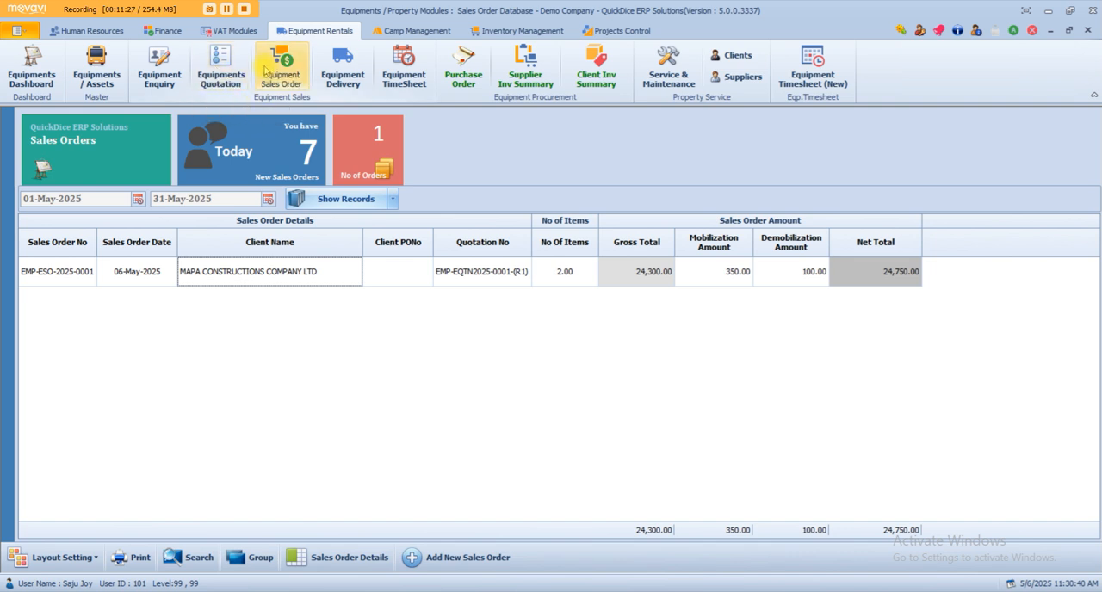
pyautogui.rightClick(306, 273)
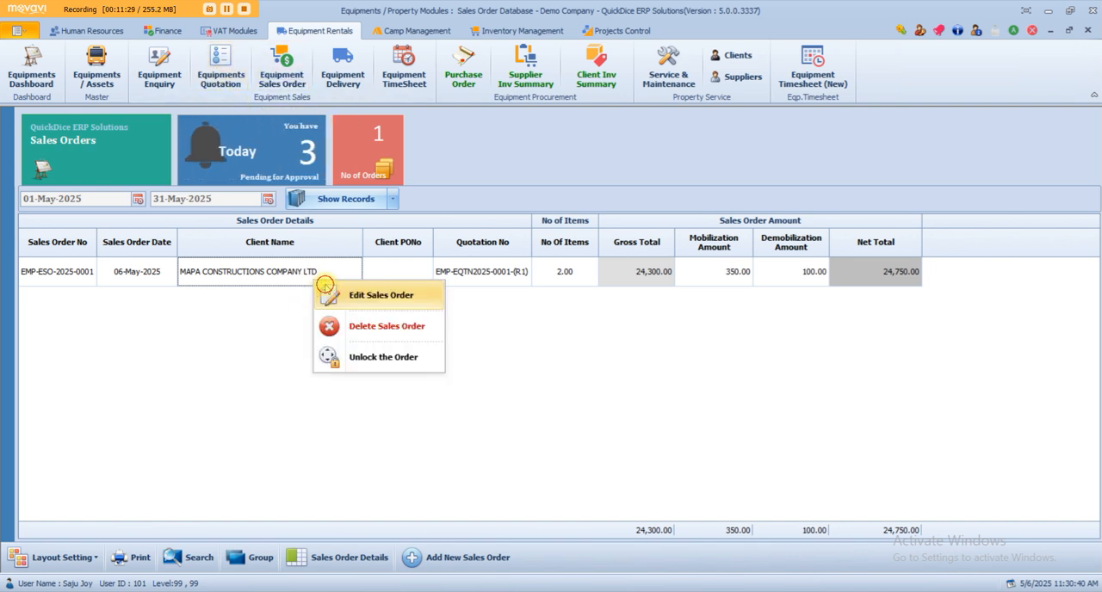
pyautogui.click(338, 293)
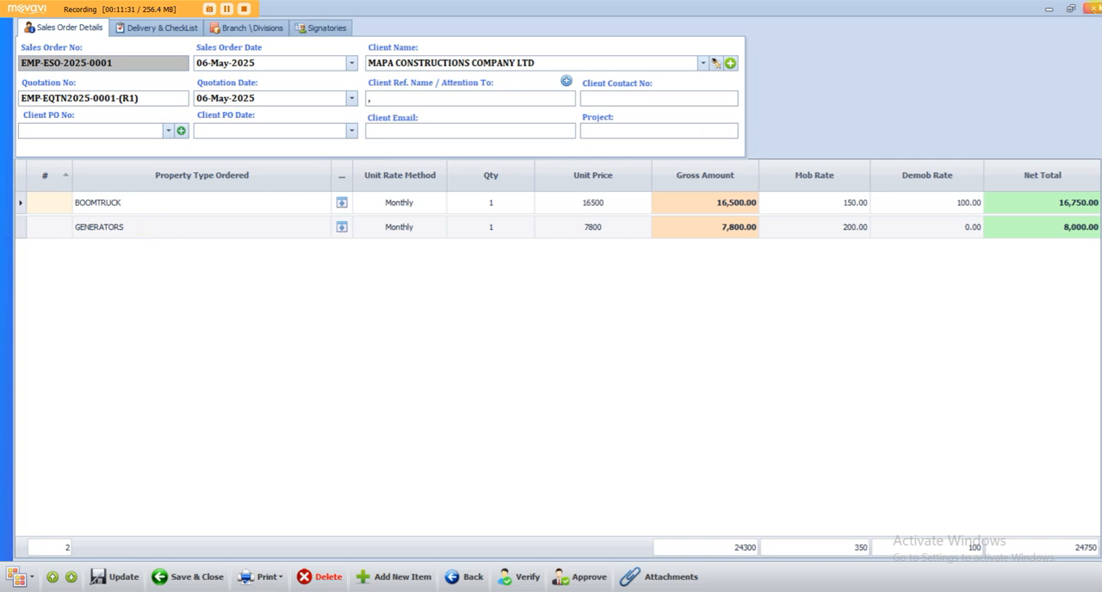
pyautogui.click(1091, 8)
# Return to the maximized delivery note and add ASHOK LEY GEN 125KVA 123787 to its delivered equipment.
pyautogui.click(548, 568)
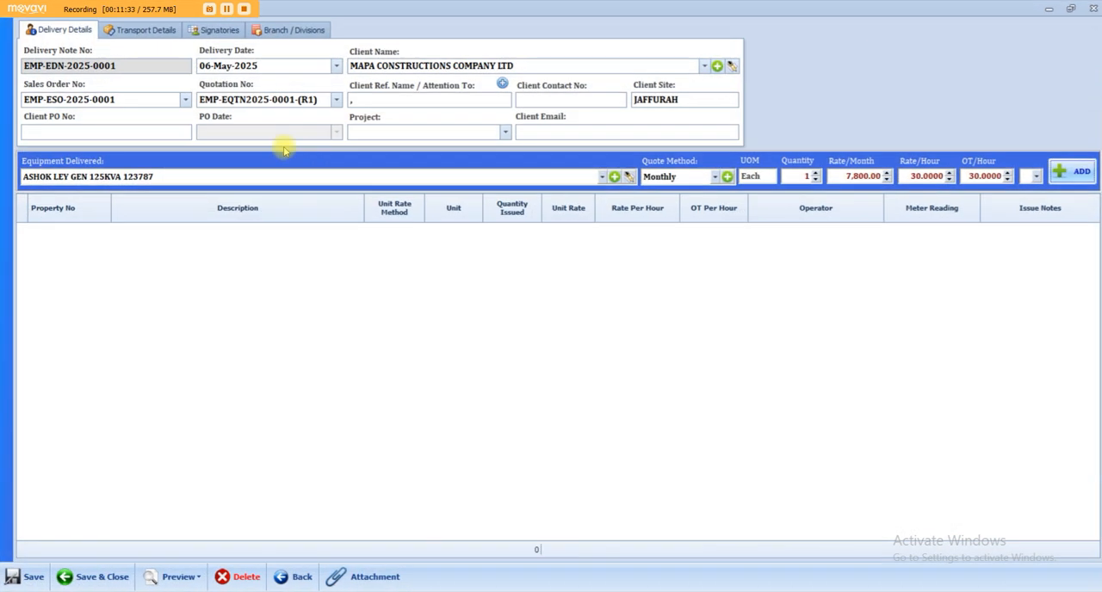
pyautogui.moveTo(558, 9); pyautogui.dragTo(549, 53)
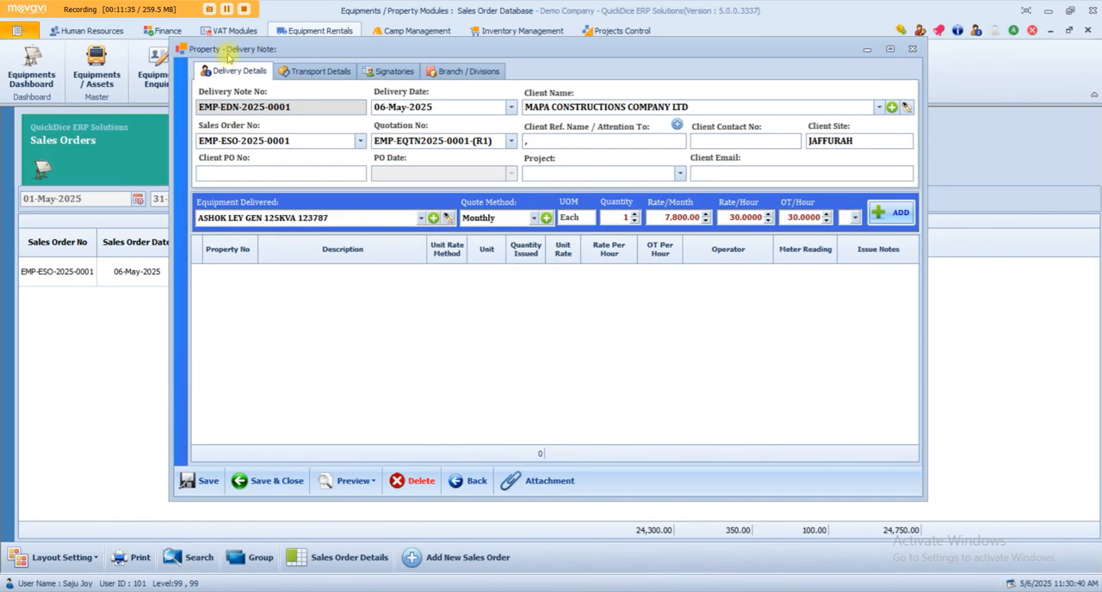
pyautogui.doubleClick(232, 53)
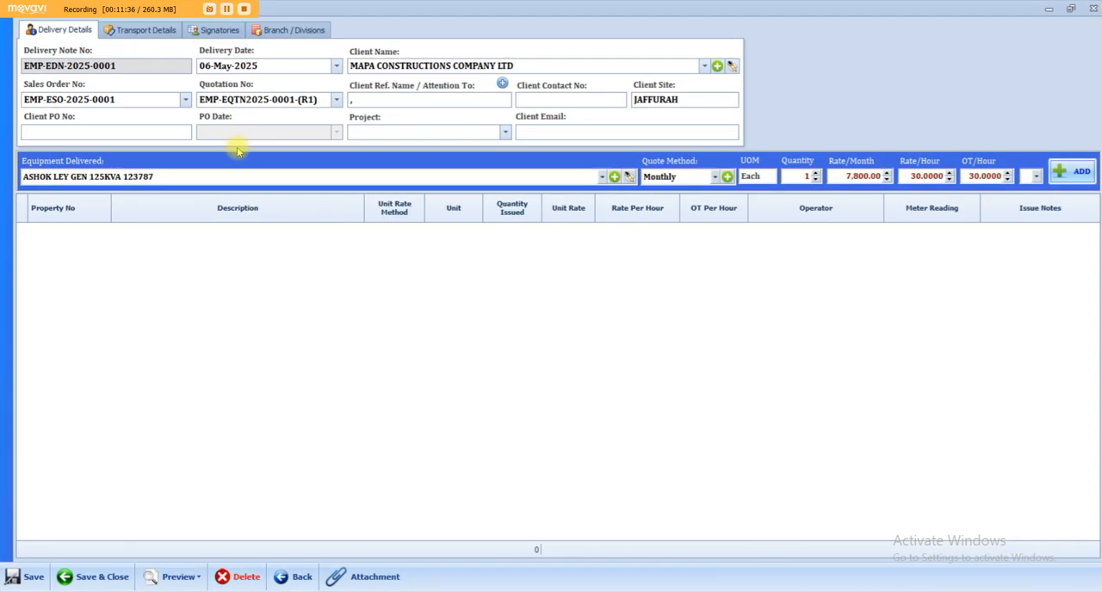
pyautogui.click(602, 177)
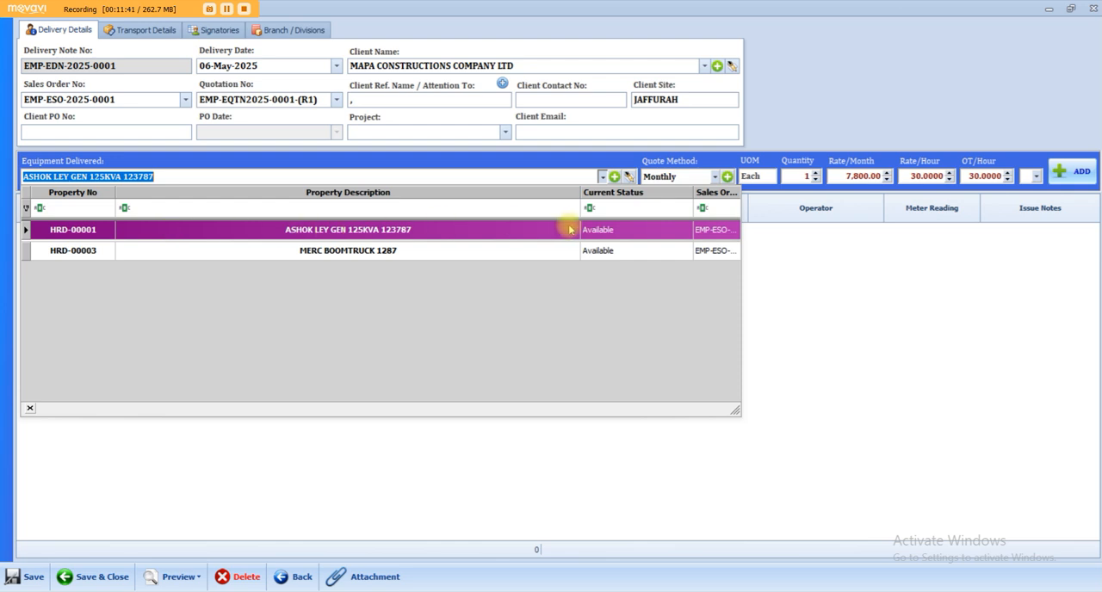
pyautogui.click(401, 230)
pyautogui.click(1070, 172)
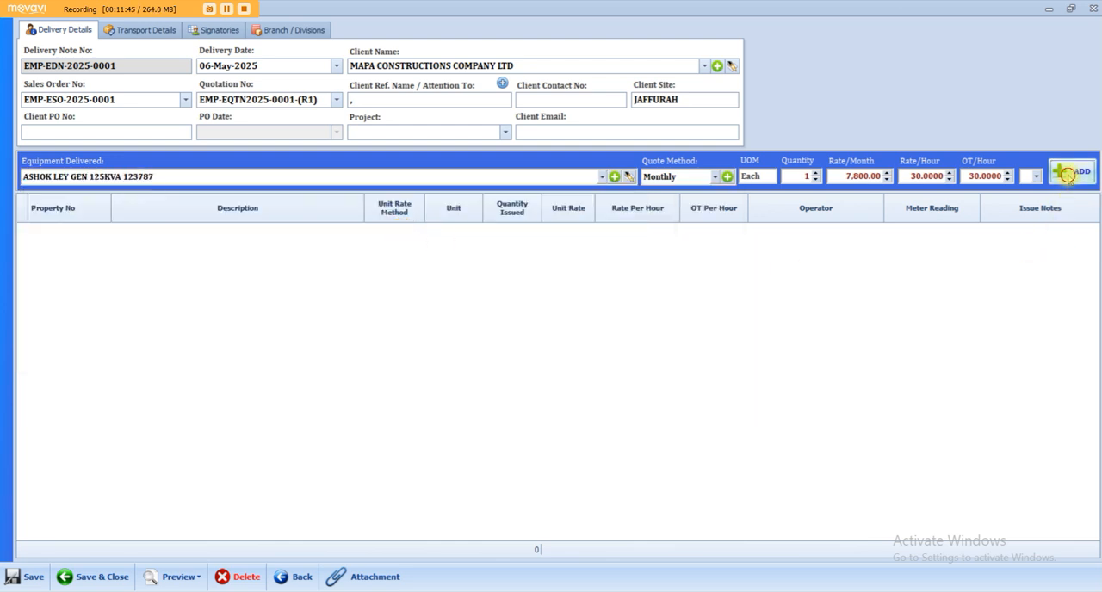
# Add MERC BOOMTRUCK 1287 to the delivered equipment at its monthly rate, leaving its additional details blank.
pyautogui.click(599, 179)
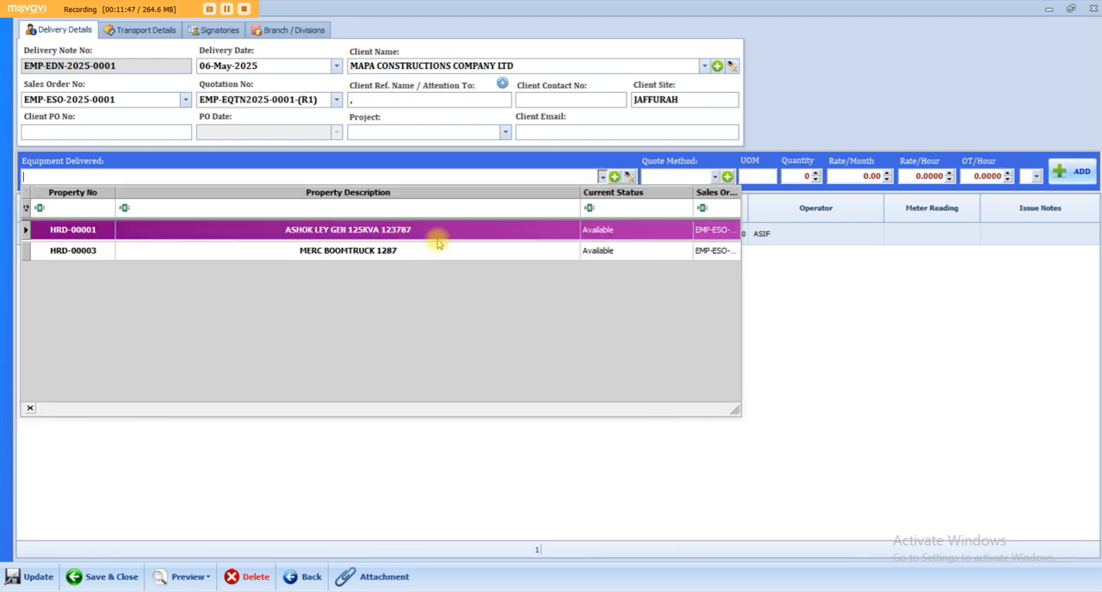
pyautogui.click(337, 251)
pyautogui.click(1036, 174)
pyautogui.click(838, 309)
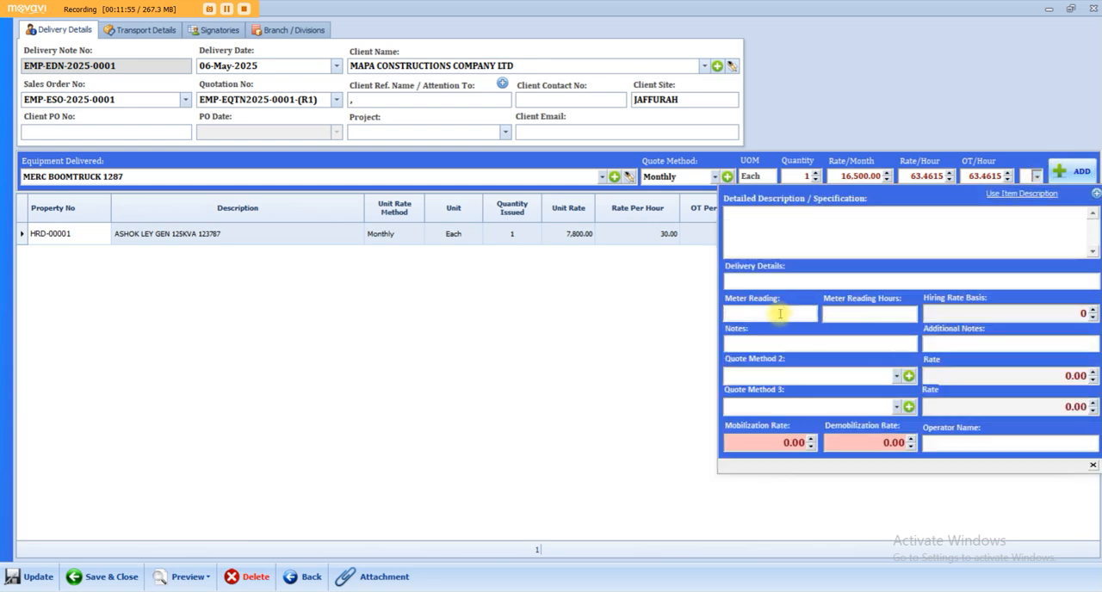
pyautogui.click(969, 443)
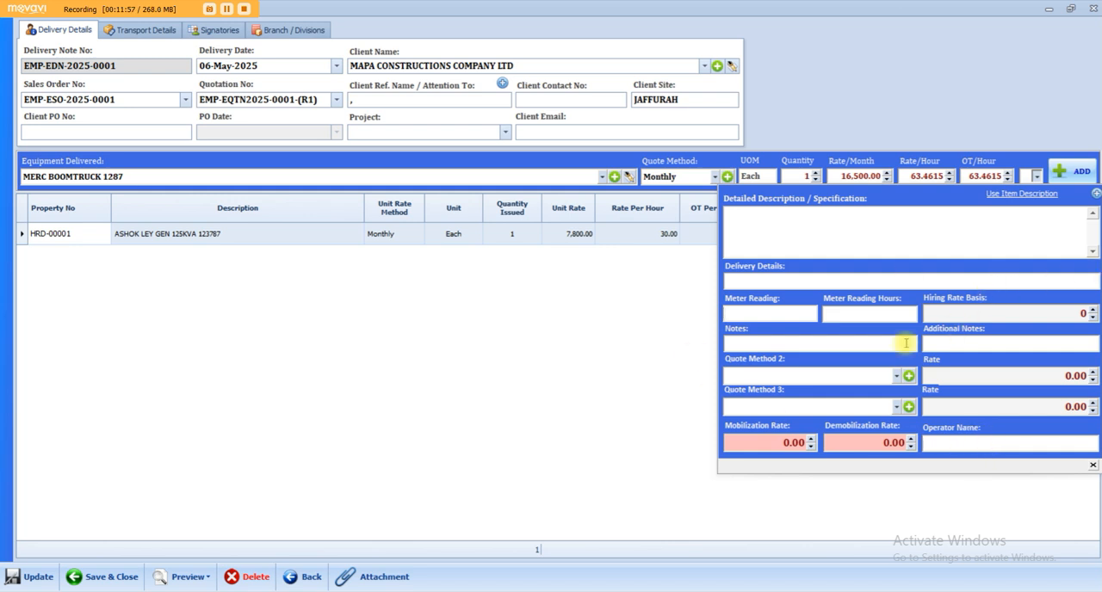
pyautogui.click(1072, 174)
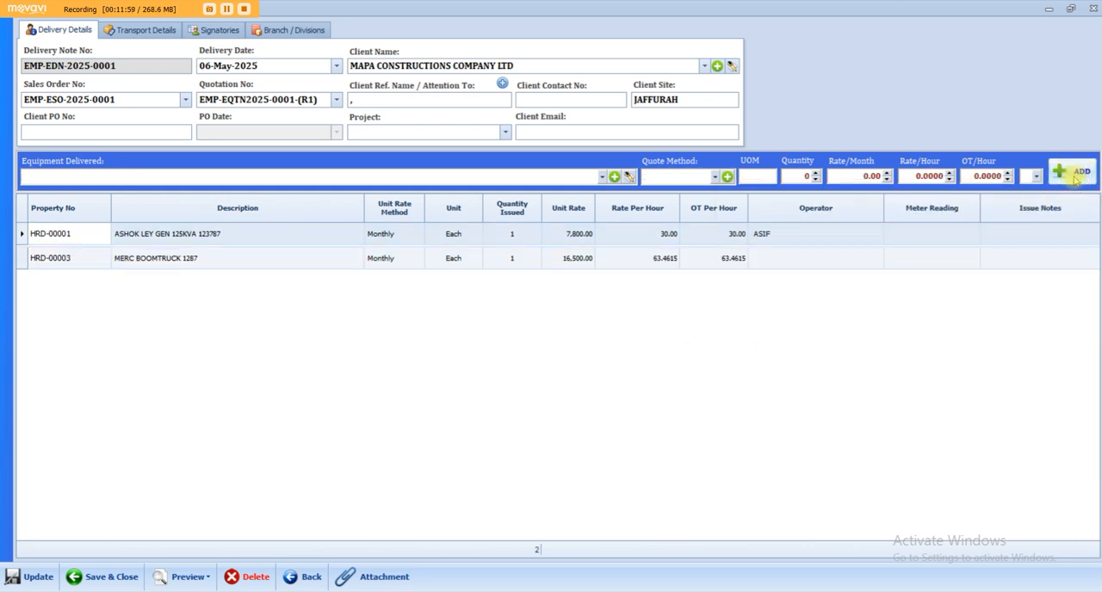
# Set the meter readings to 1000 for the ASHOK LEY generator and 500 for the MERC boom truck, and save the delivery note.
pyautogui.click(918, 233)
pyautogui.write('1000')
pyautogui.press('Down')
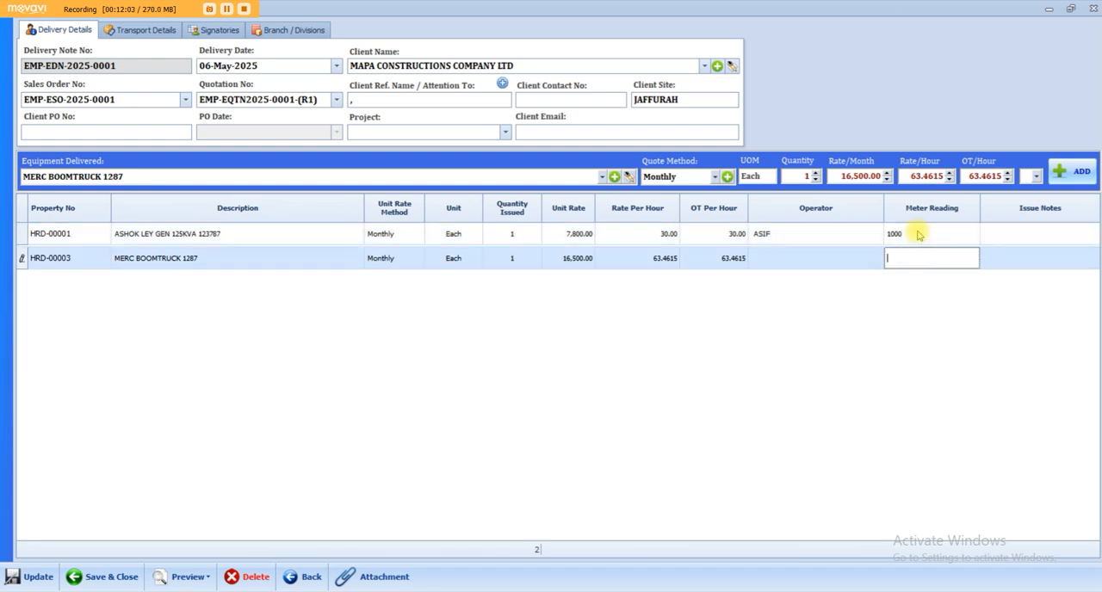
pyautogui.write('500')
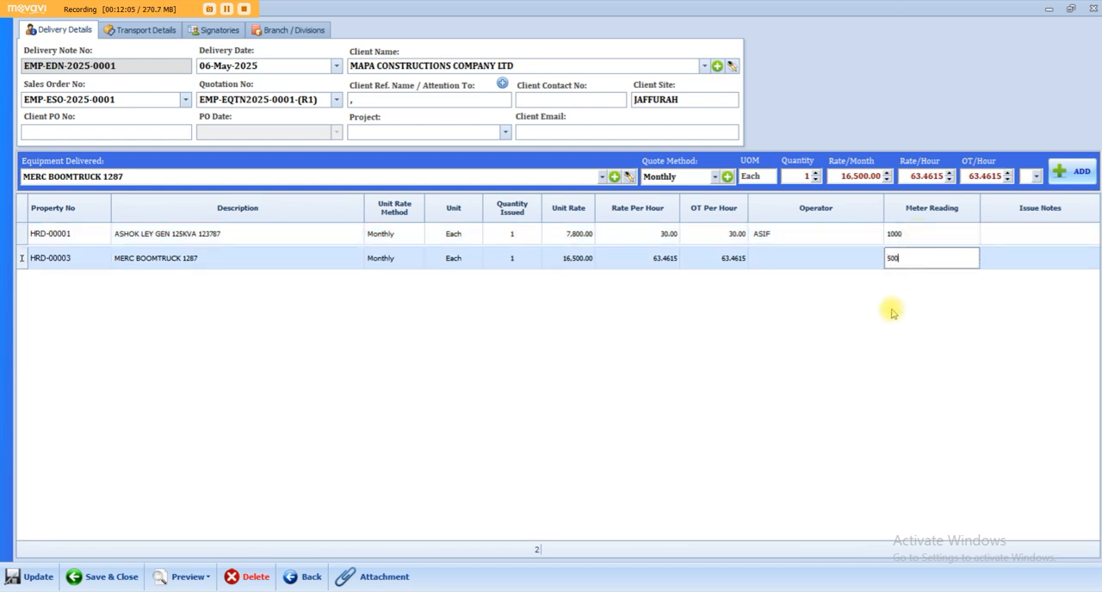
pyautogui.click(13, 575)
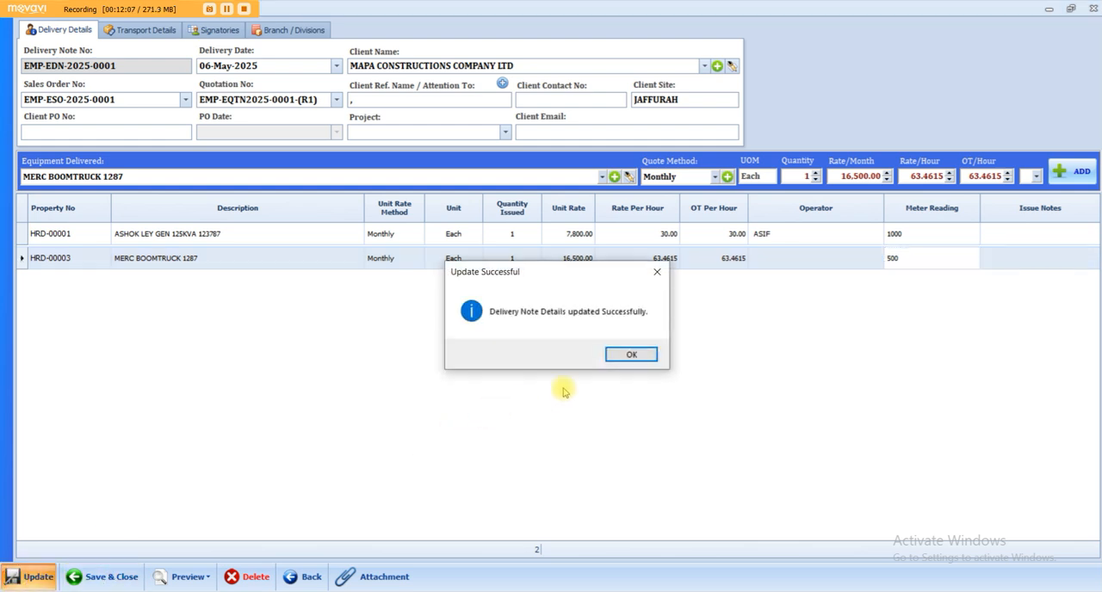
pyautogui.click(621, 358)
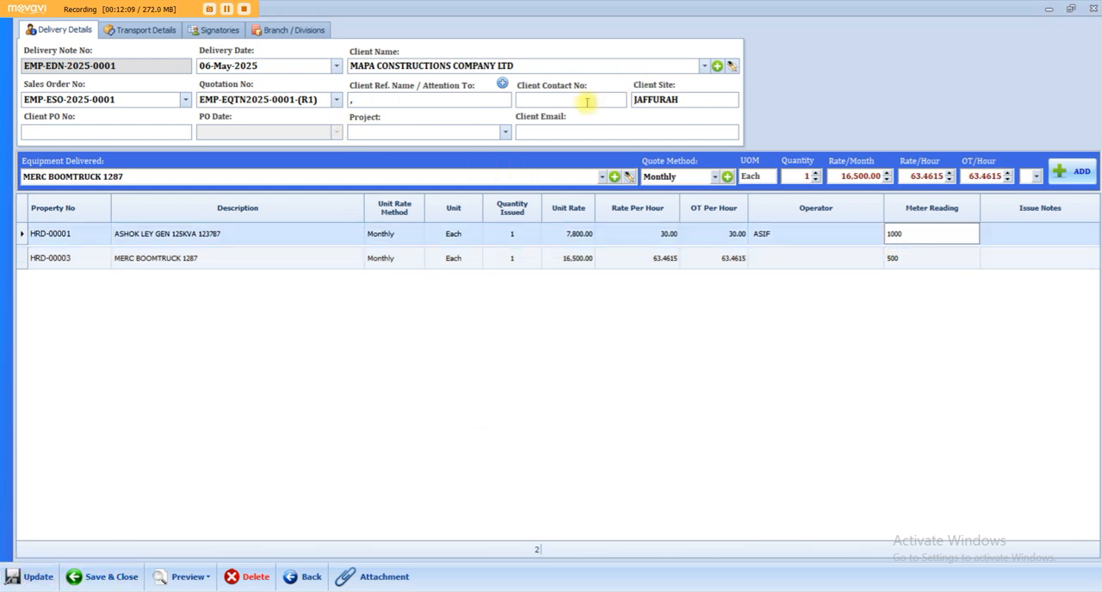
# In the transport details, set the expected off-hire date to 31-Jul-2025 and select the second listed coordinator as in charge.
pyautogui.click(136, 29)
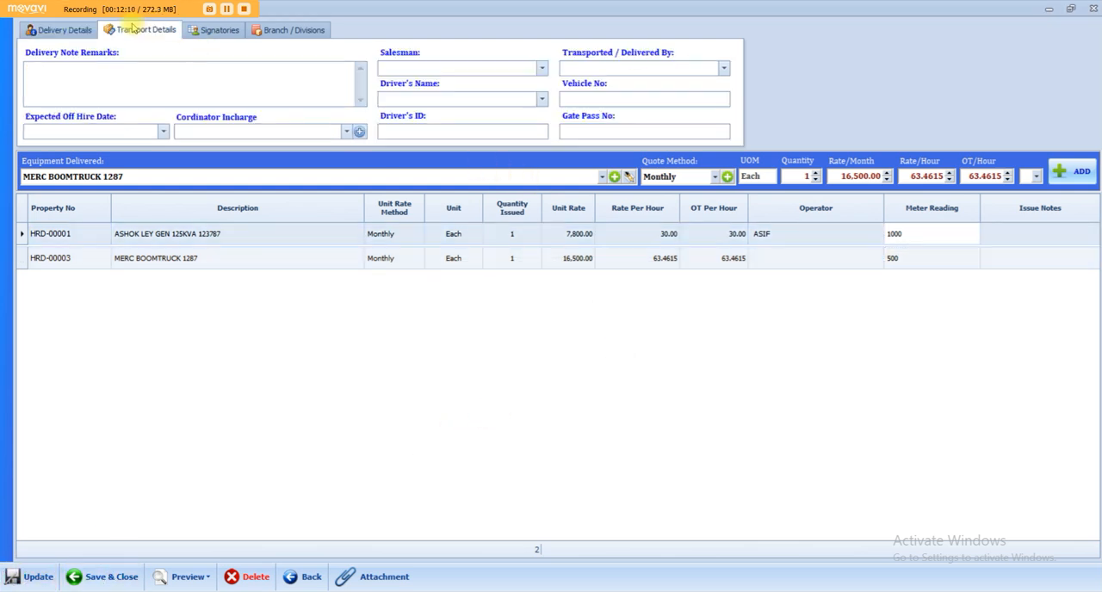
pyautogui.click(163, 131)
pyautogui.click(115, 173)
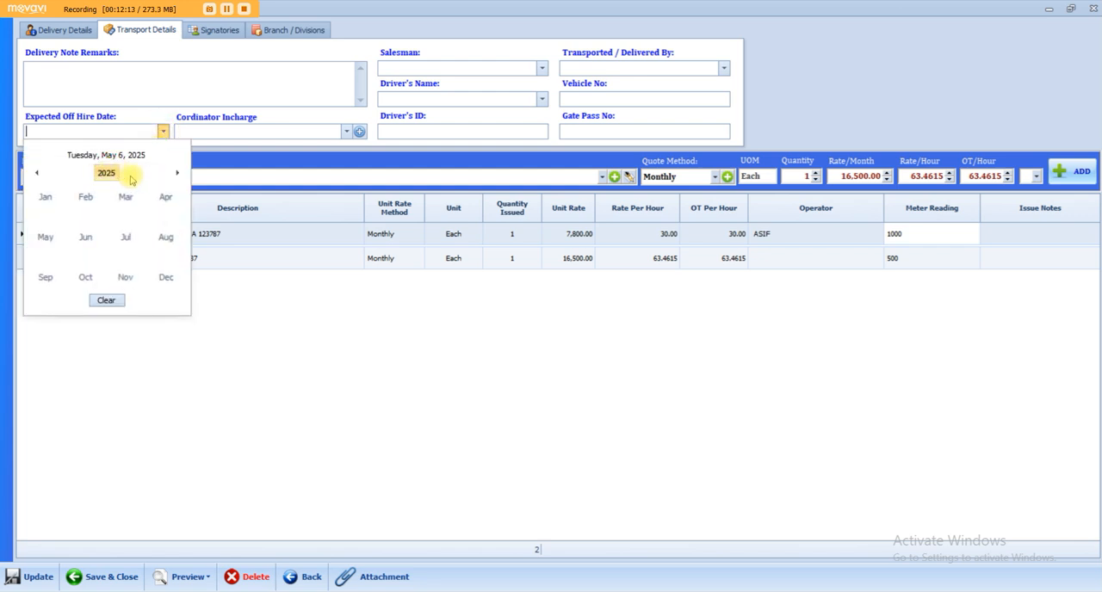
pyautogui.click(128, 238)
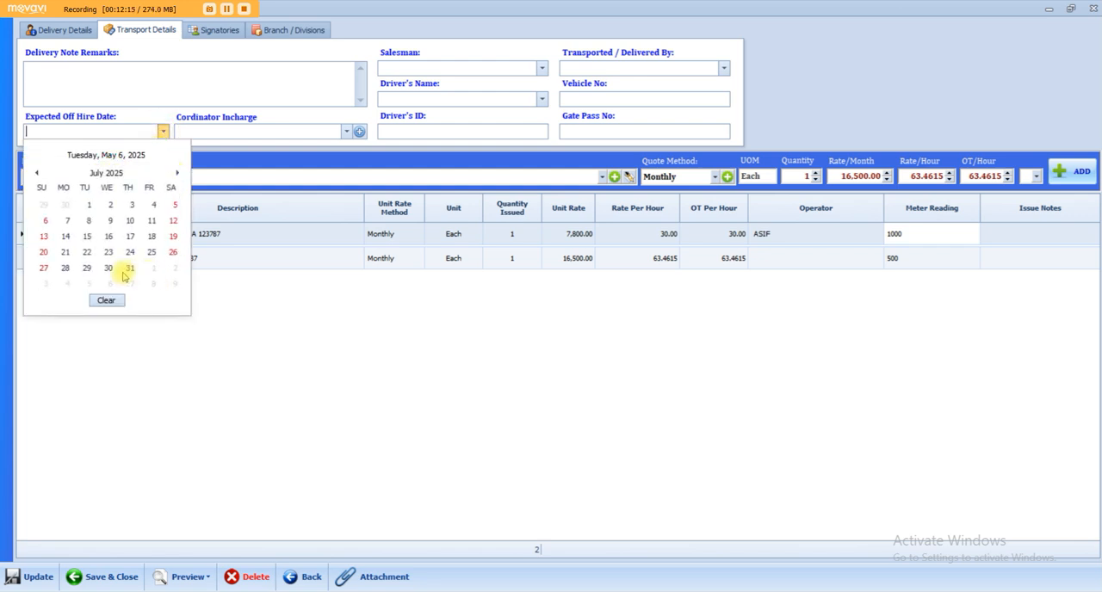
pyautogui.click(129, 267)
pyautogui.click(254, 131)
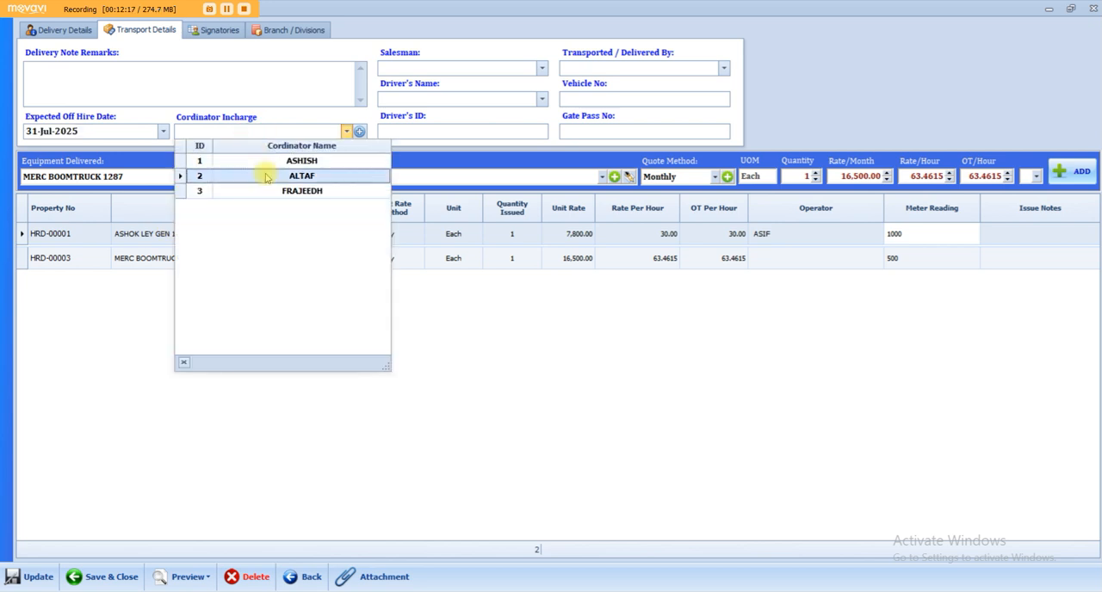
pyautogui.click(263, 175)
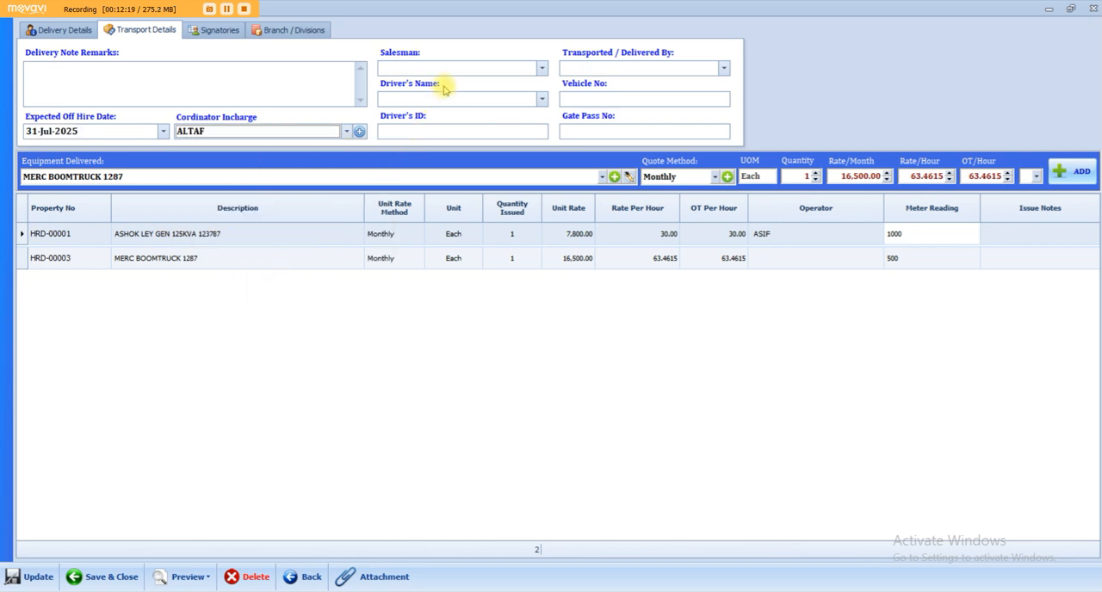
# Fill in the salesman, LOWBED TRAILER as transporter, the driver's name and ID, vehicle number 239847 and gate pass number 1012.
pyautogui.click(523, 70)
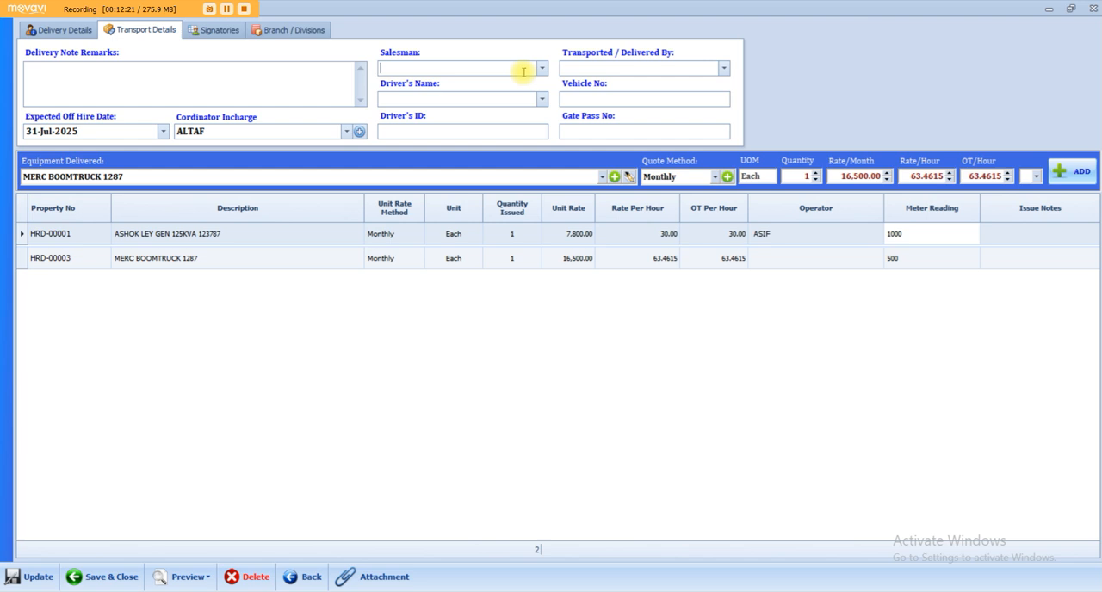
pyautogui.hotkey('ctrl', 'a')
pyautogui.press('BackSpace')
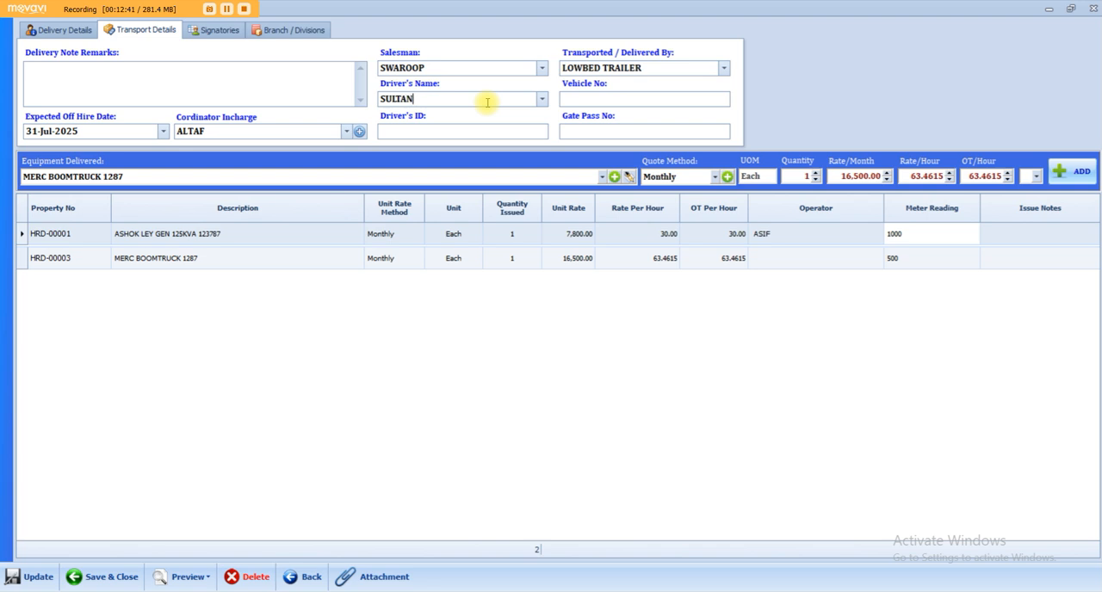
pyautogui.press('Tab')
pyautogui.write('10')
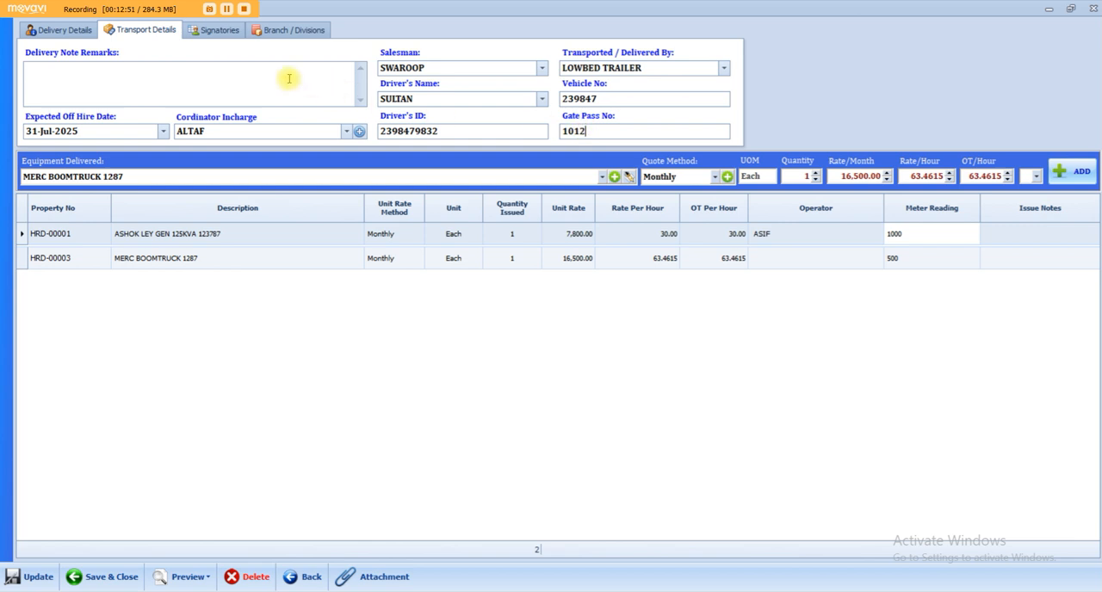
# Go through the signatory fields, return to the delivery details and save the updated delivery note.
pyautogui.click(225, 33)
pyautogui.click(185, 71)
pyautogui.click(186, 129)
pyautogui.click(185, 95)
pyautogui.click(90, 95)
pyautogui.click(82, 36)
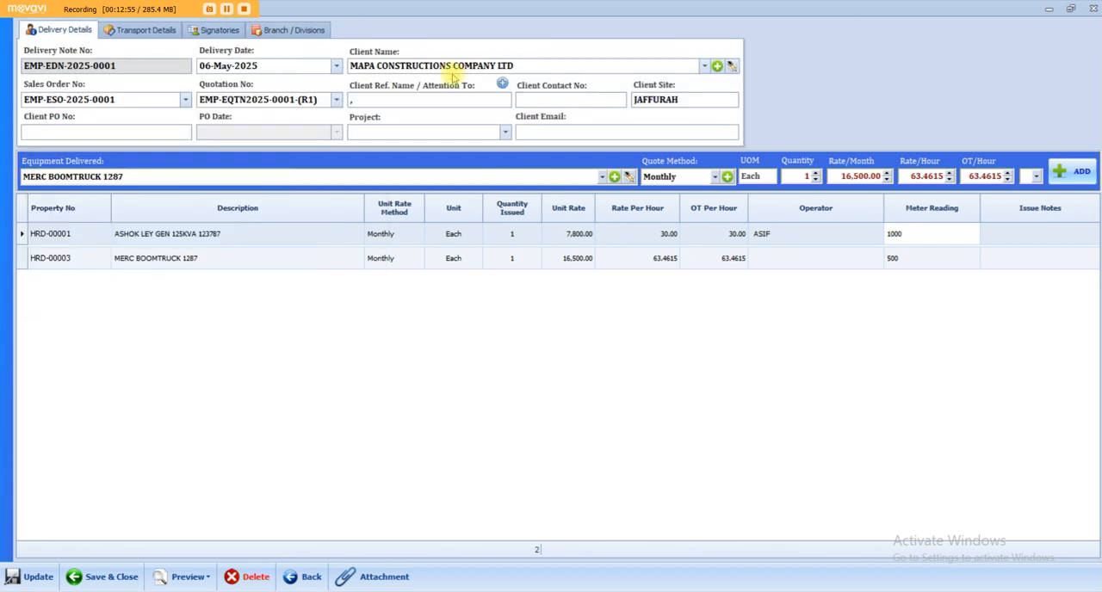
pyautogui.click(38, 577)
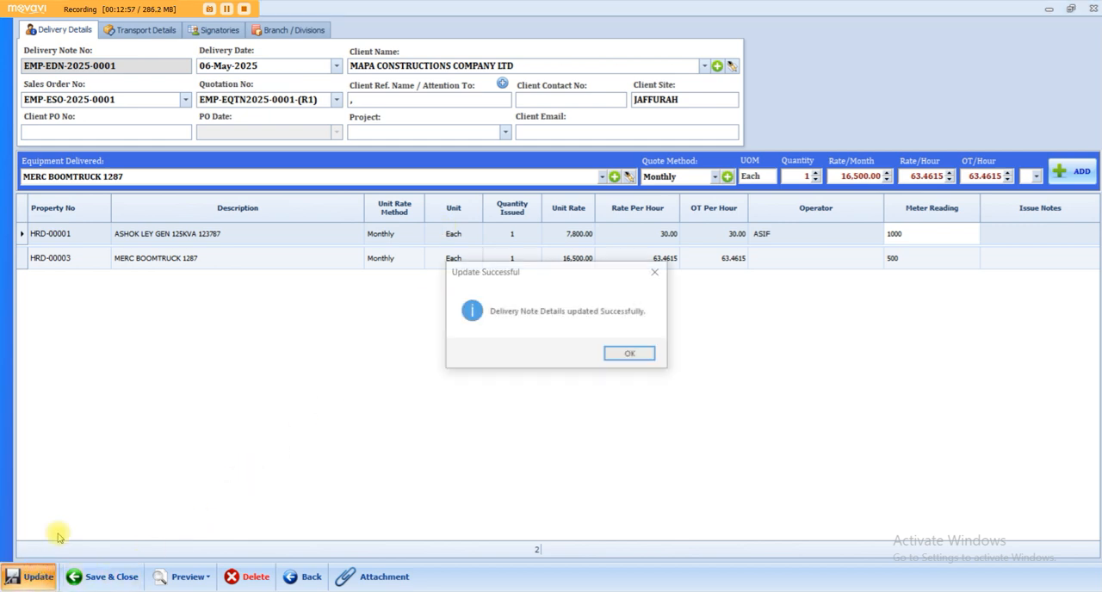
pyautogui.click(627, 354)
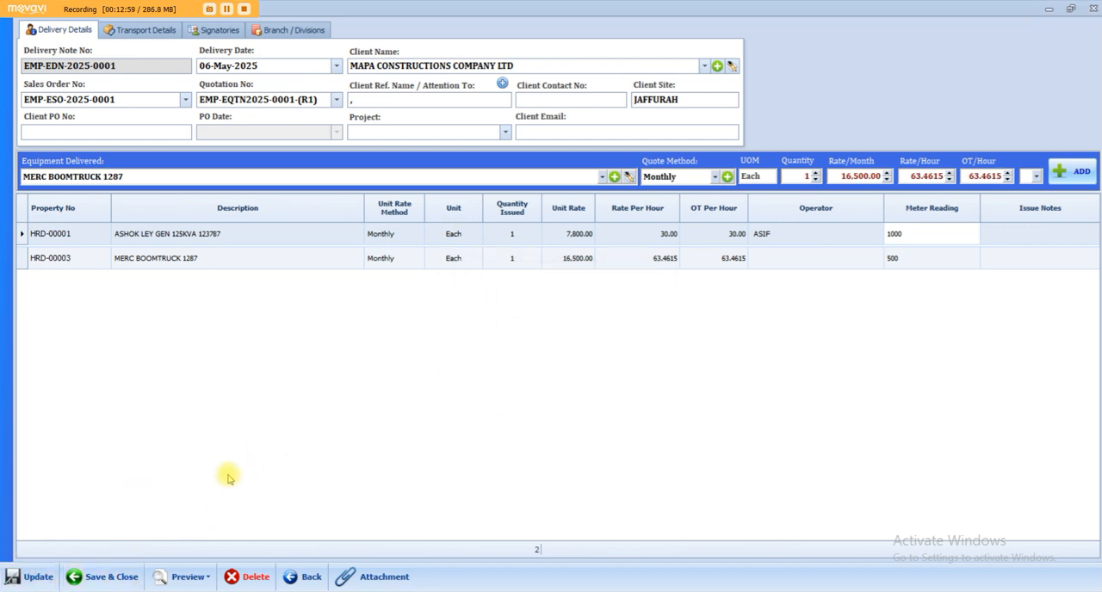
# Preview the delivery note enlarged and check its number, date, purchase order, sales order, site, gate pass and client fields.
pyautogui.click(188, 576)
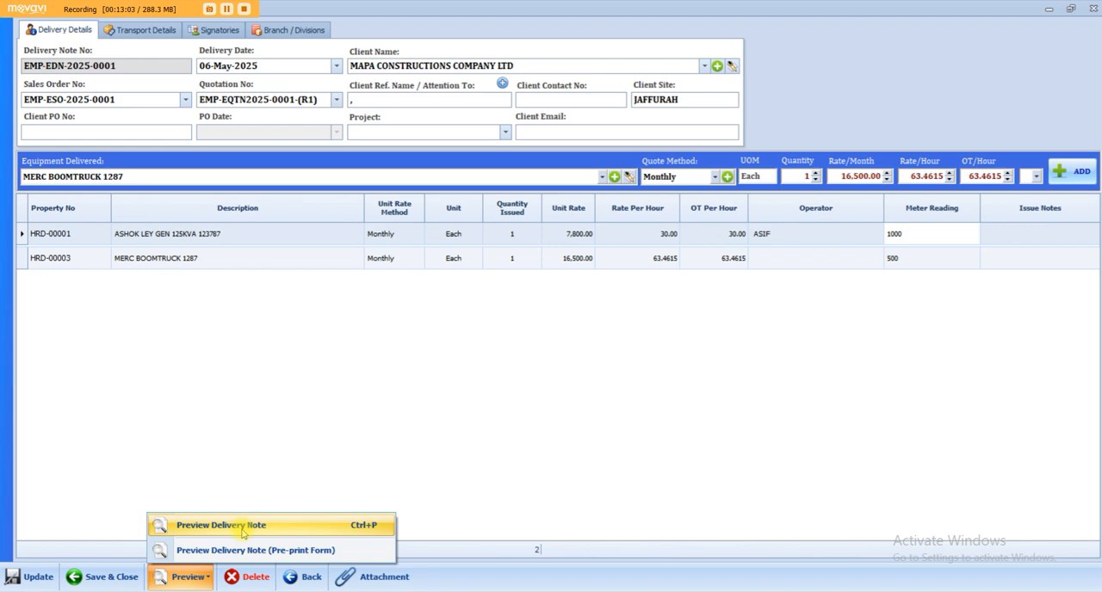
pyautogui.click(242, 528)
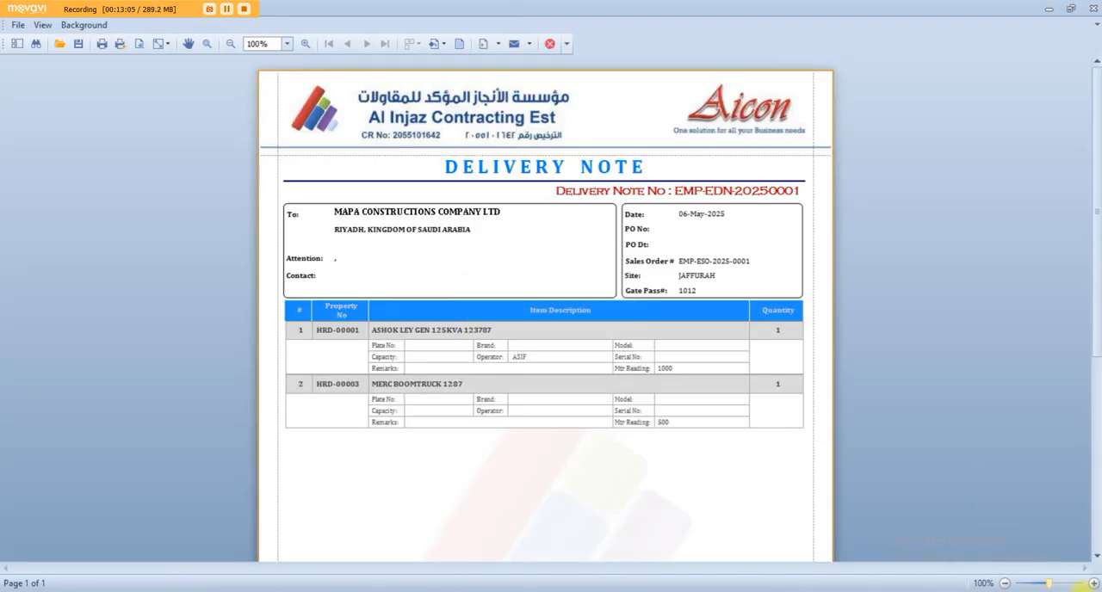
pyautogui.click(1094, 584)
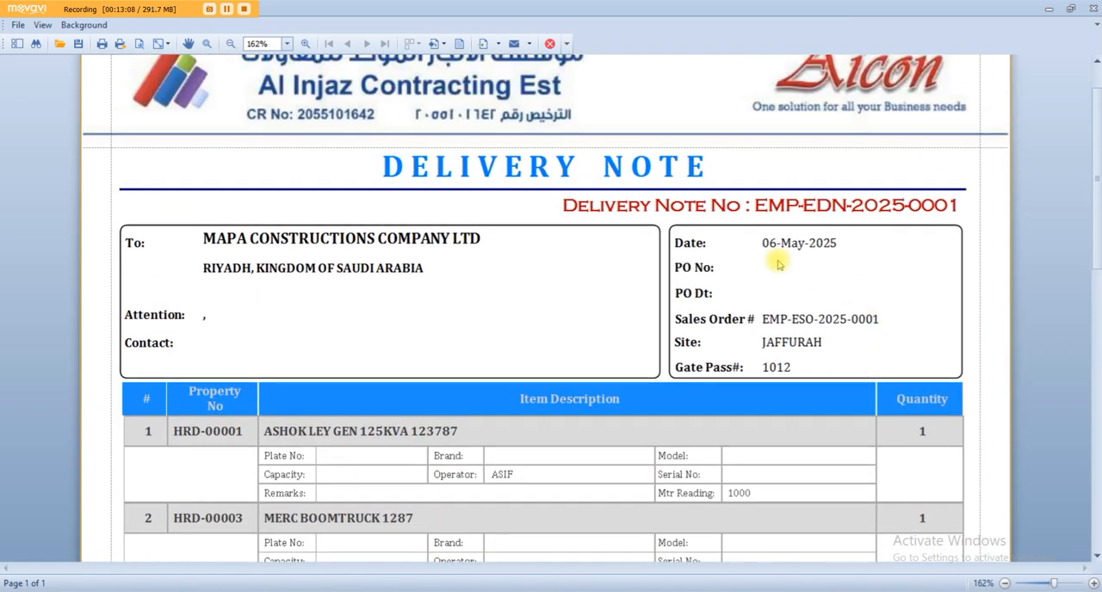
pyautogui.click(790, 212)
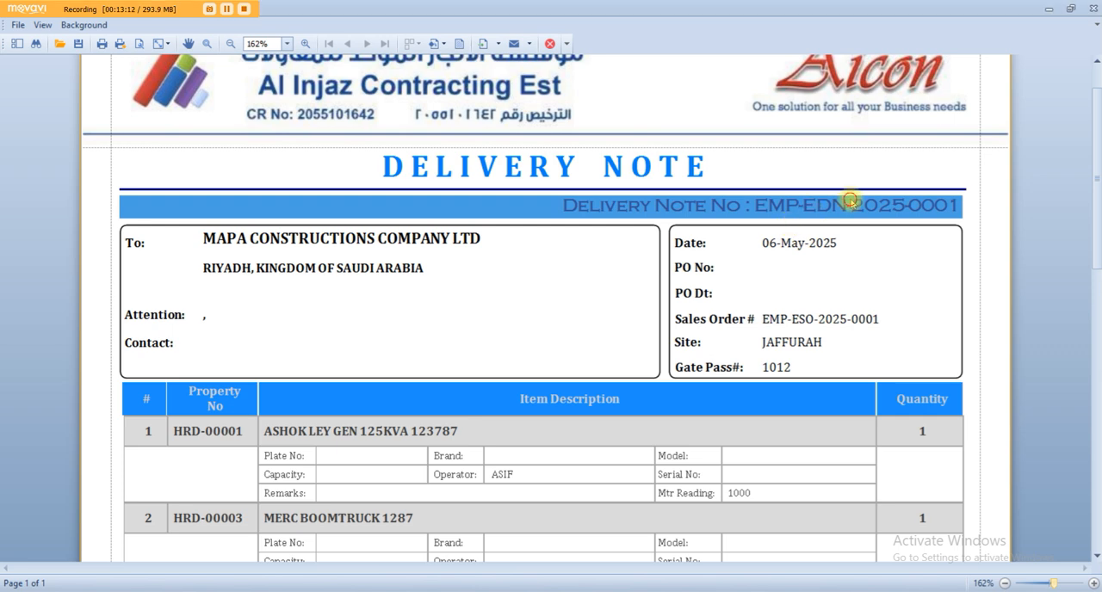
pyautogui.click(778, 246)
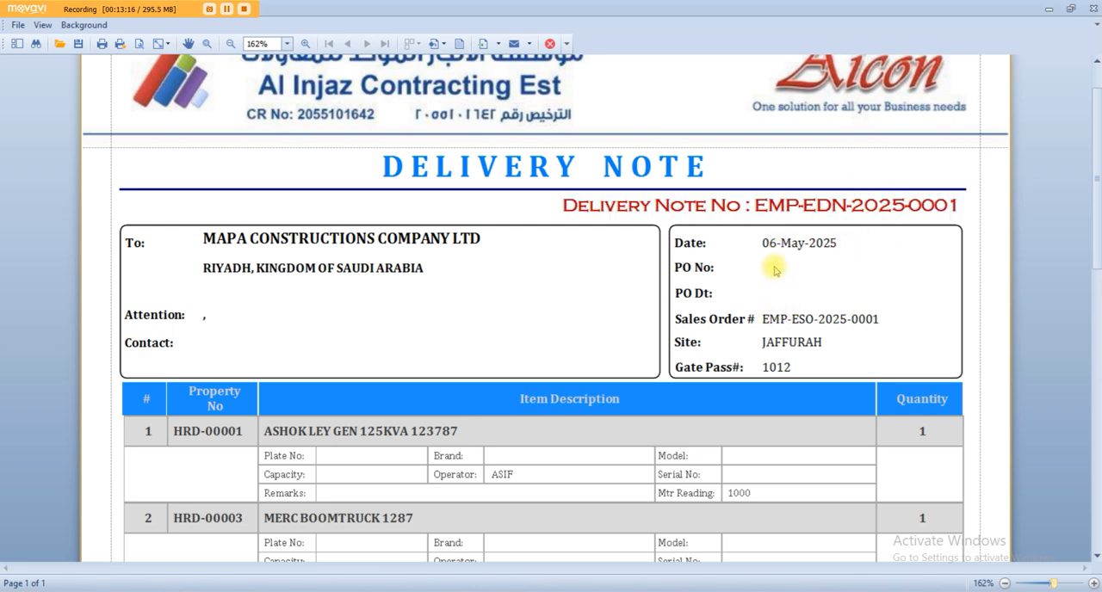
pyautogui.click(775, 272)
pyautogui.click(783, 280)
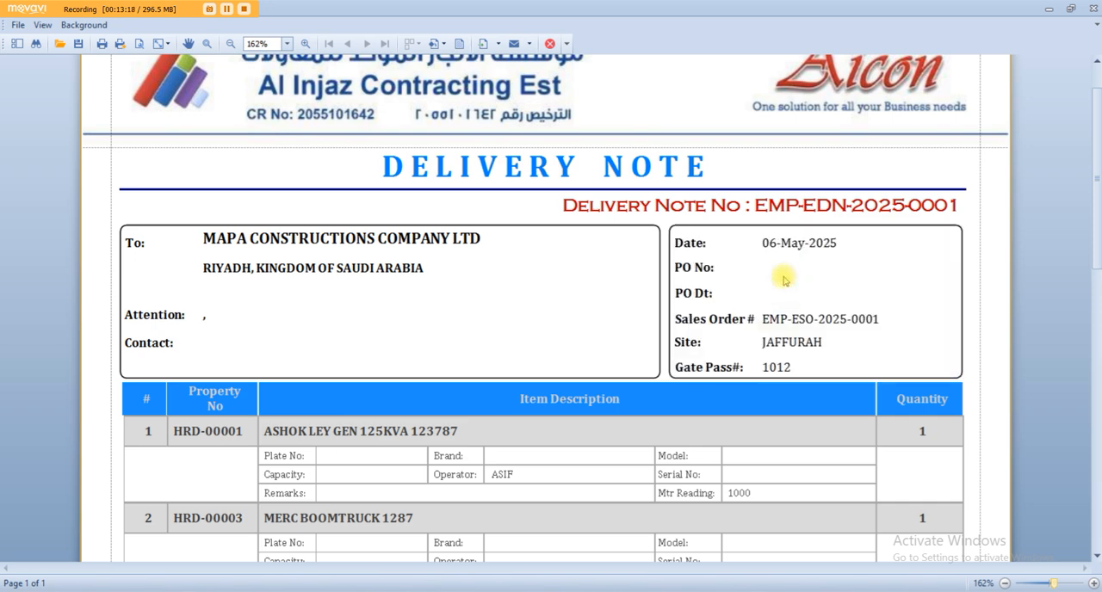
pyautogui.click(814, 320)
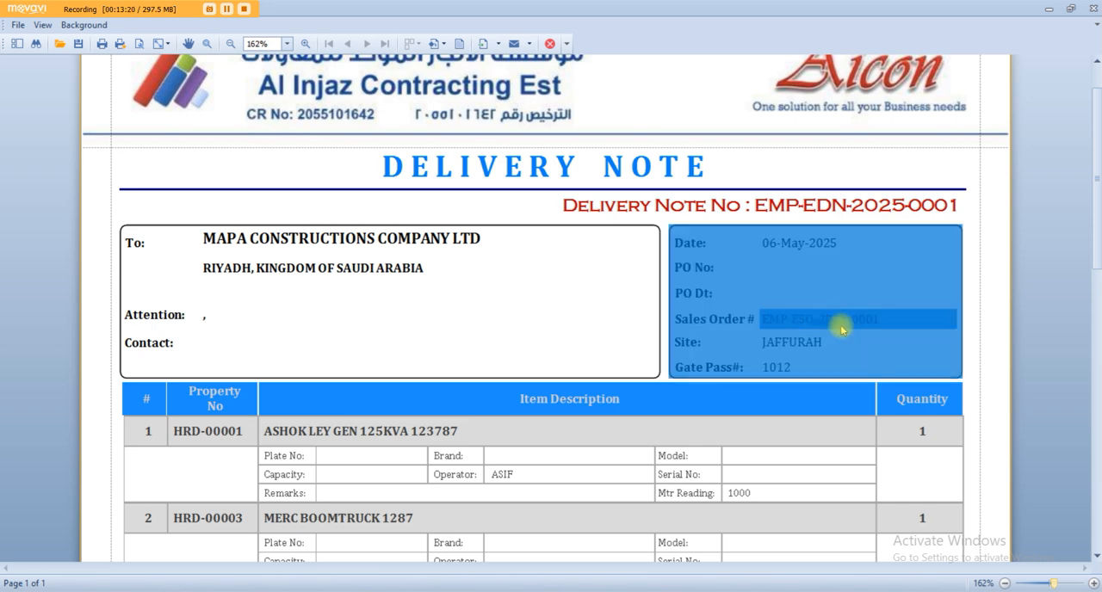
pyautogui.click(784, 345)
pyautogui.click(802, 368)
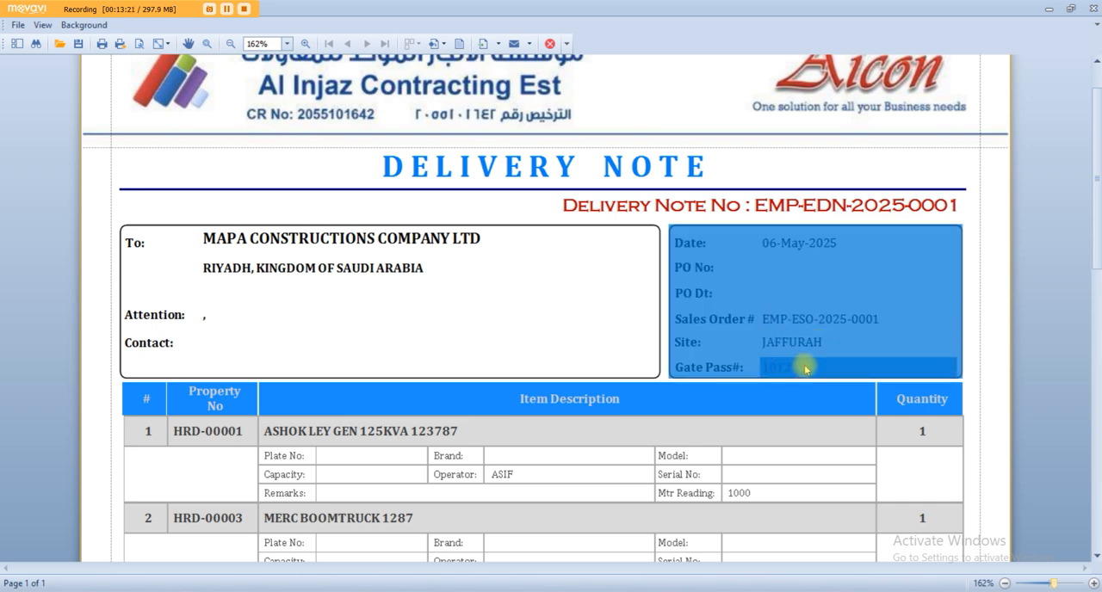
pyautogui.click(389, 248)
# Check the equipment descriptions, operator and meter readings in the previewed delivery note's item table.
pyautogui.scroll(-3, 389, 248)
pyautogui.click(366, 215)
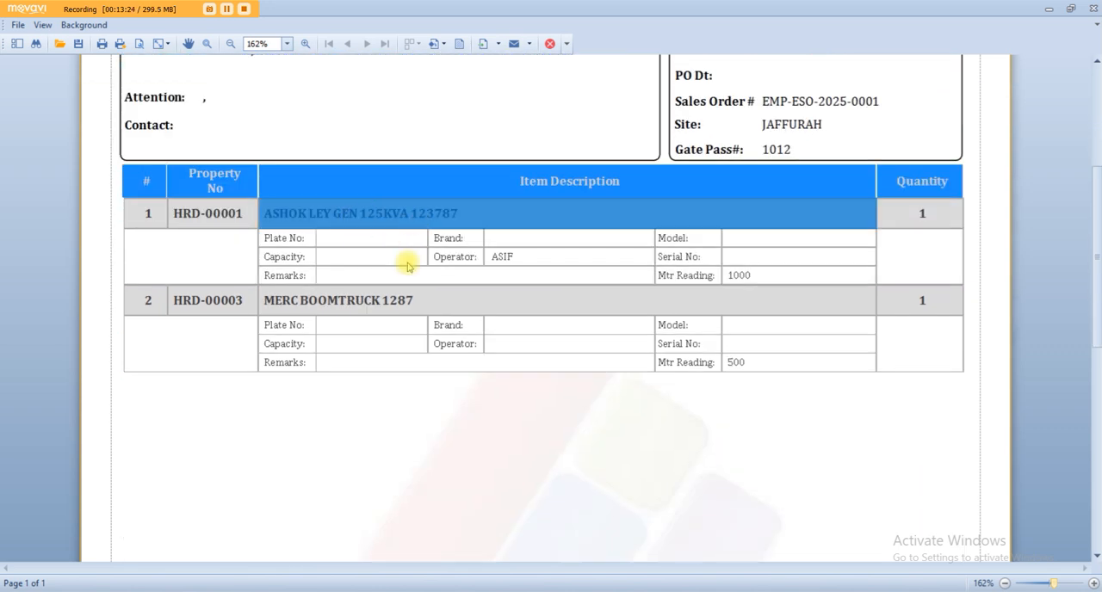
pyautogui.click(378, 303)
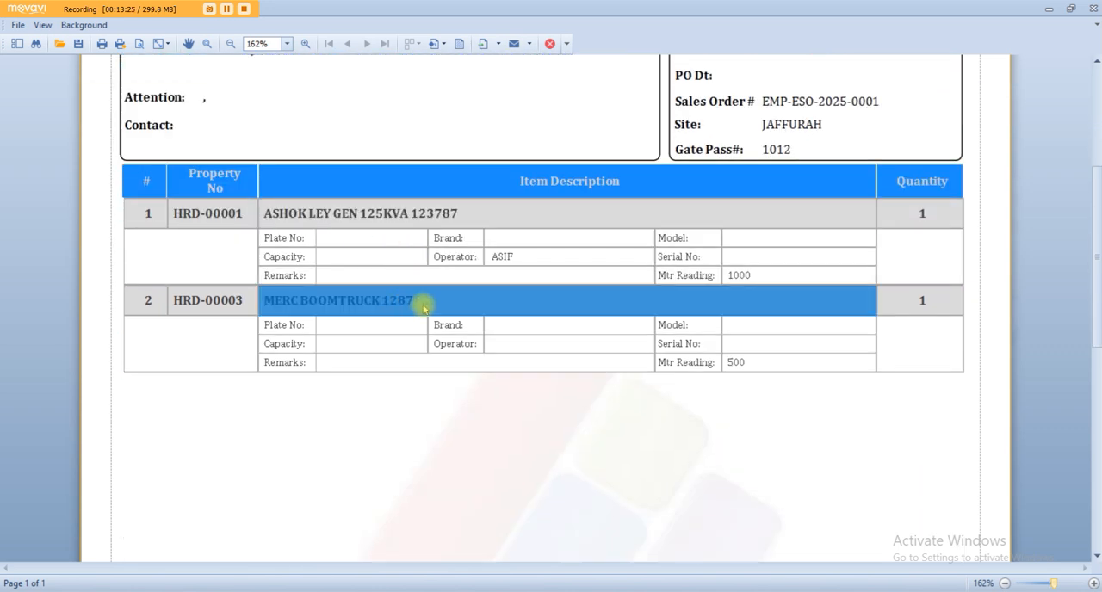
pyautogui.click(506, 257)
pyautogui.click(740, 276)
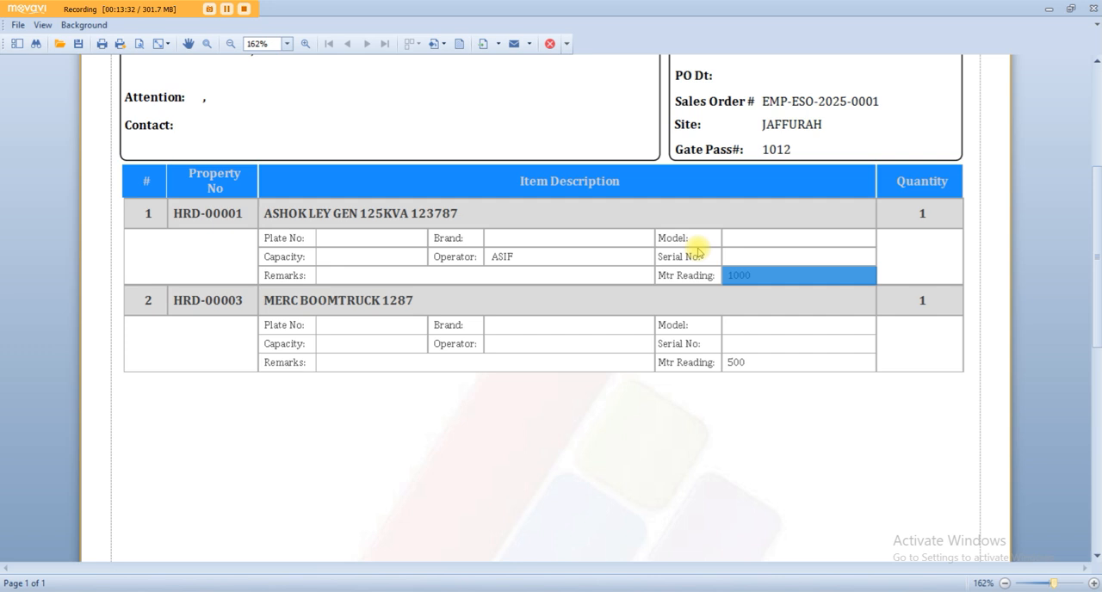
# Examine the transport, signature and receipt sections of the previewed delivery note and list its export file formats.
pyautogui.scroll(-5, 697, 251)
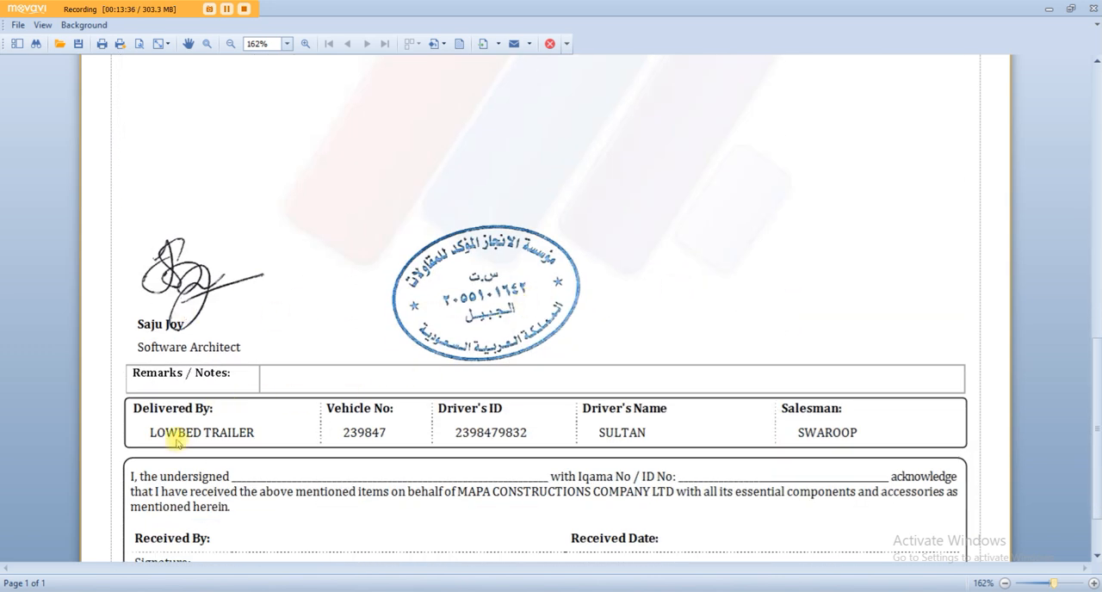
pyautogui.moveTo(172, 429); pyautogui.dragTo(360, 436)
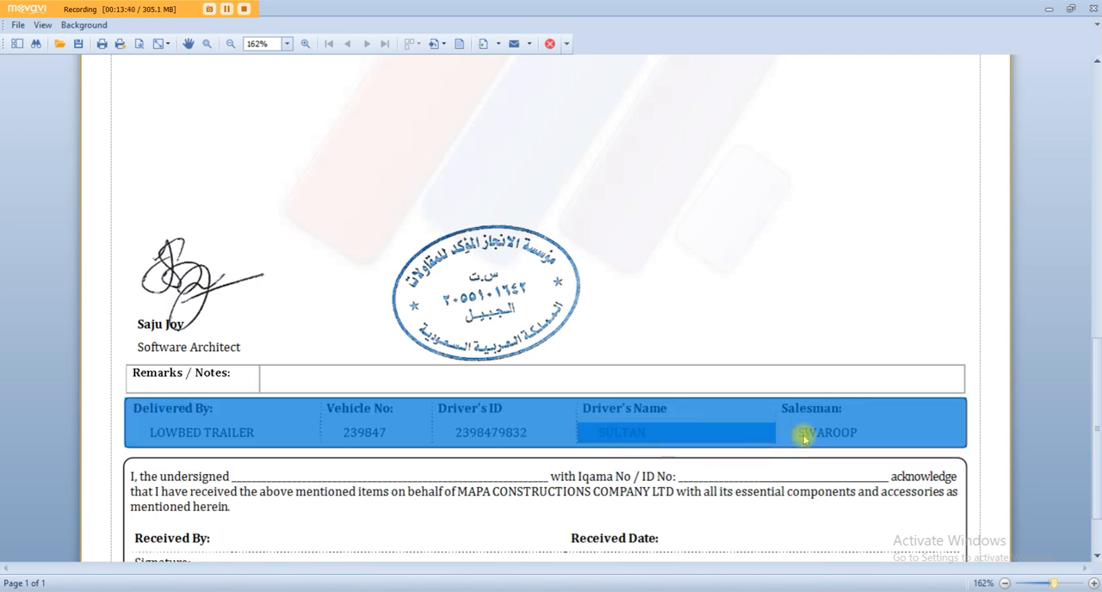
pyautogui.scroll(-2, 794, 438)
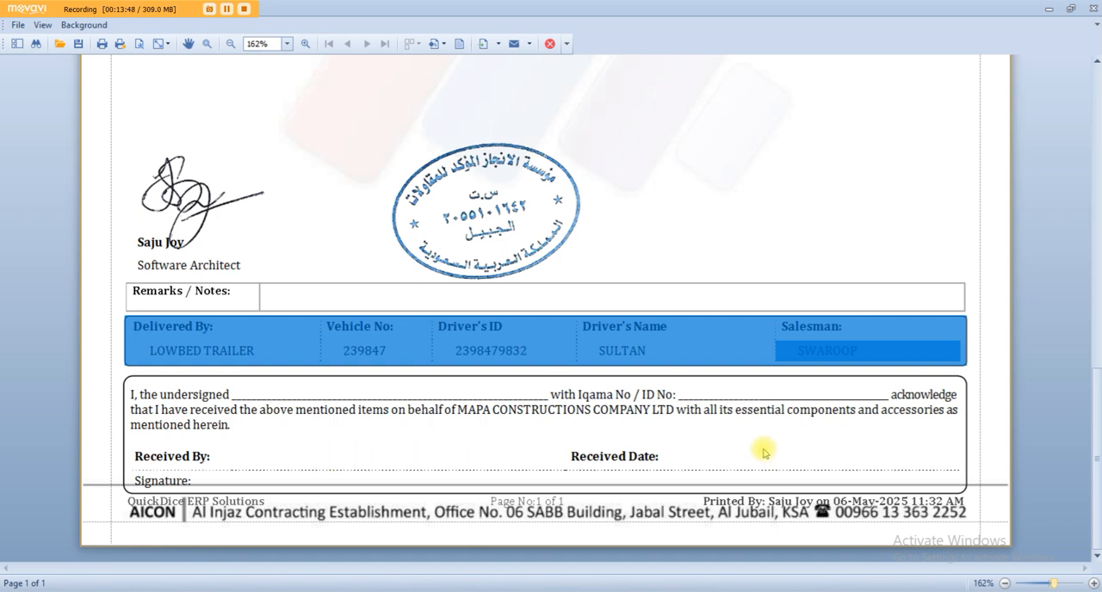
pyautogui.scroll(7, 761, 453)
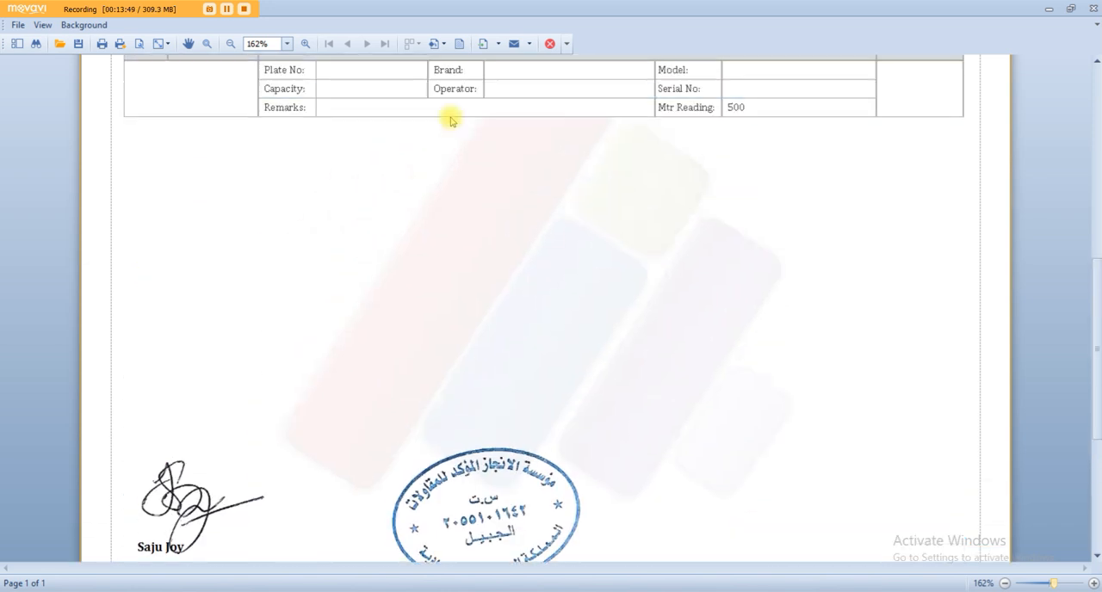
pyautogui.click(497, 43)
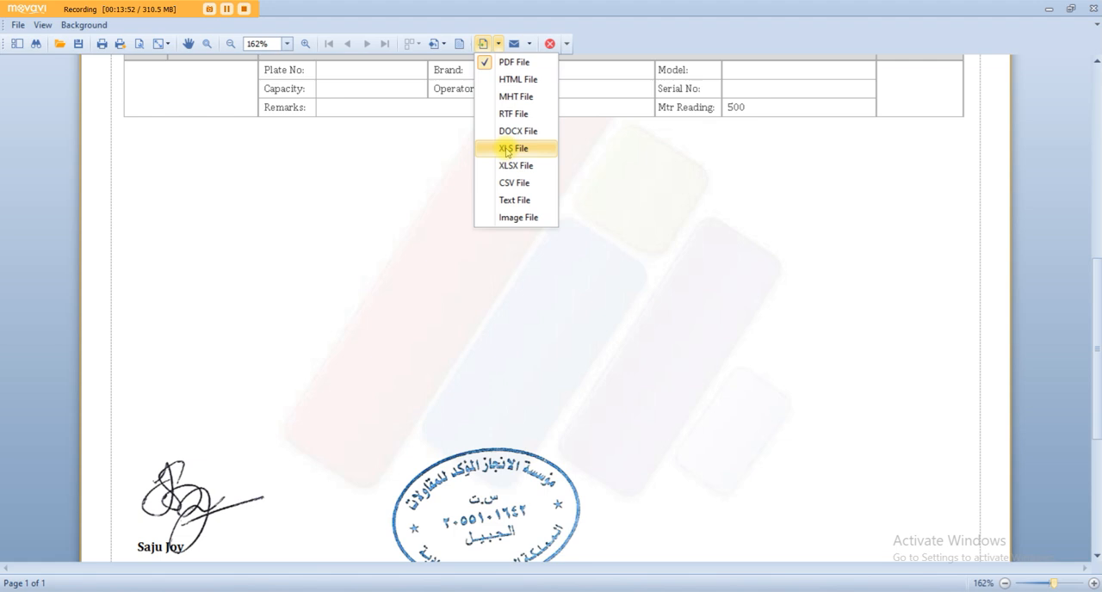
# Close the delivery note preview, then save and close the equipment delivery note.
pyautogui.click(1090, 9)
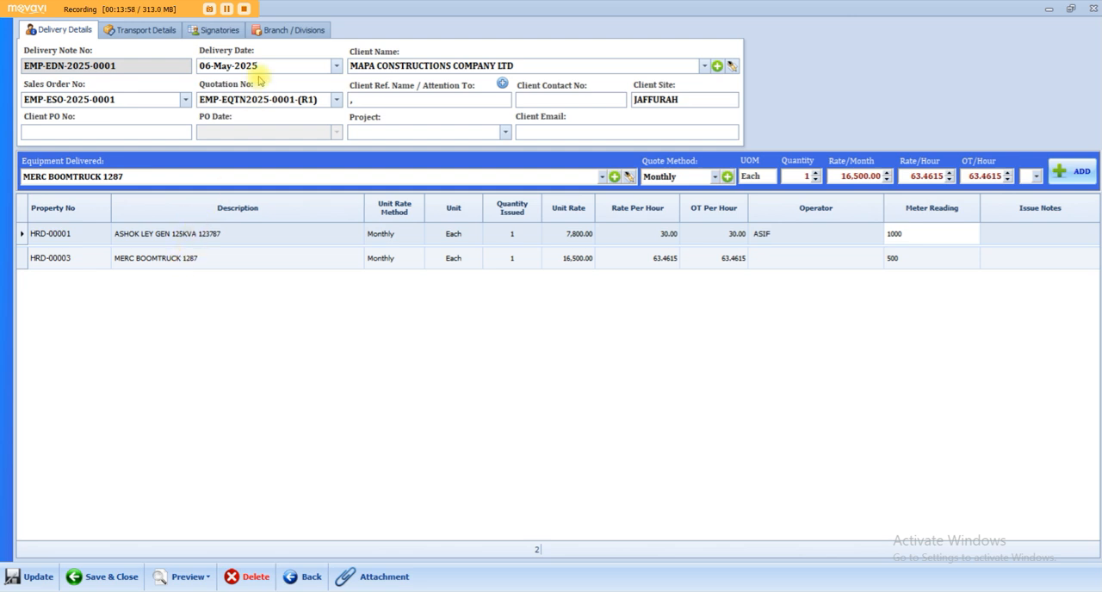
pyautogui.moveTo(271, 64); pyautogui.dragTo(188, 73)
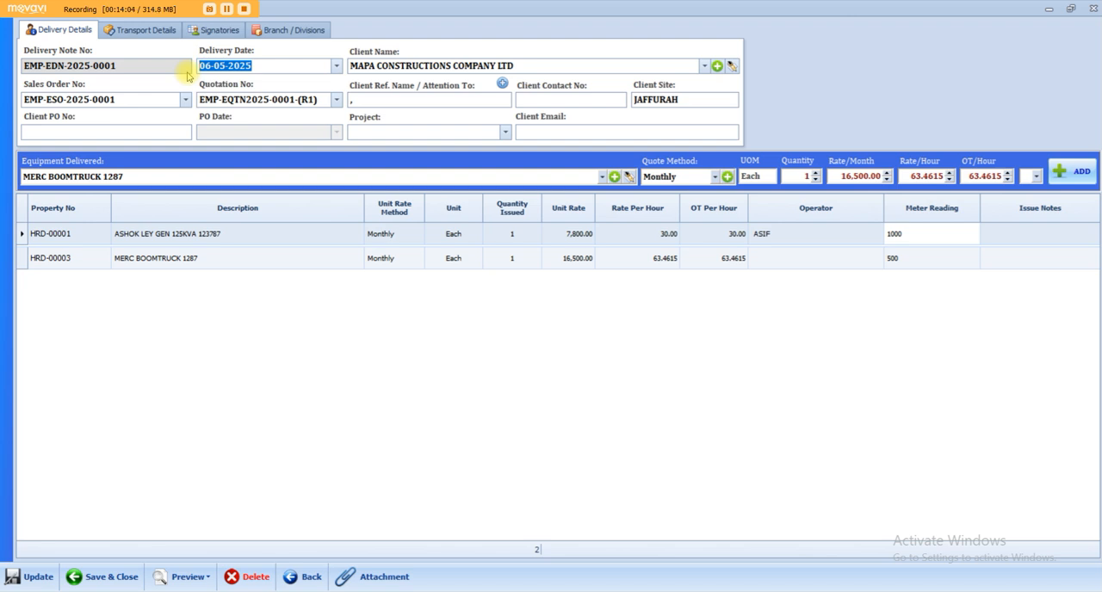
pyautogui.click(226, 10)
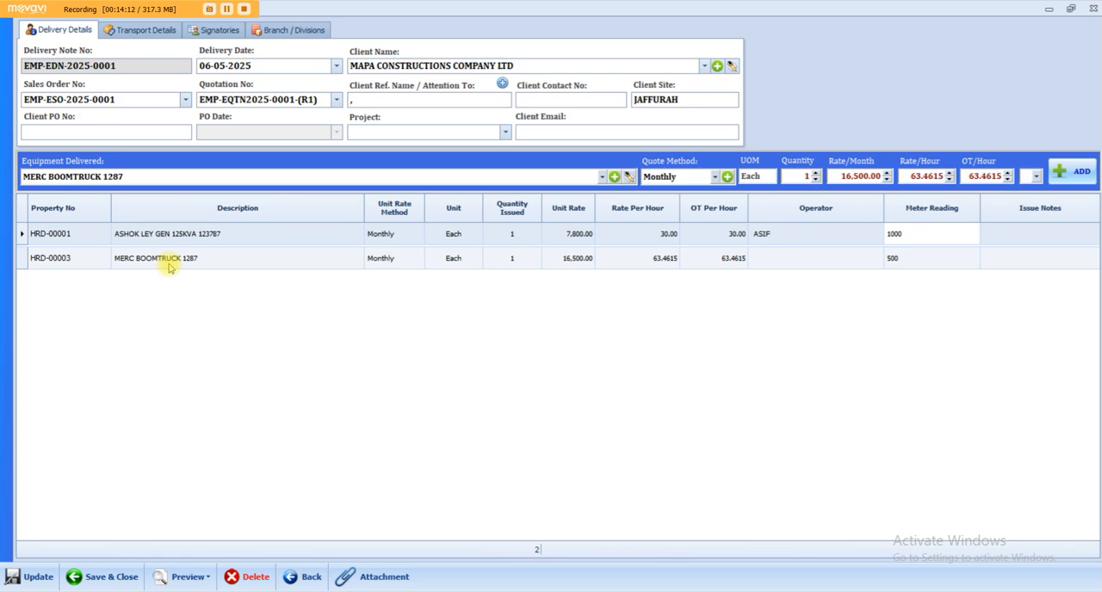
pyautogui.click(121, 568)
pyautogui.click(628, 361)
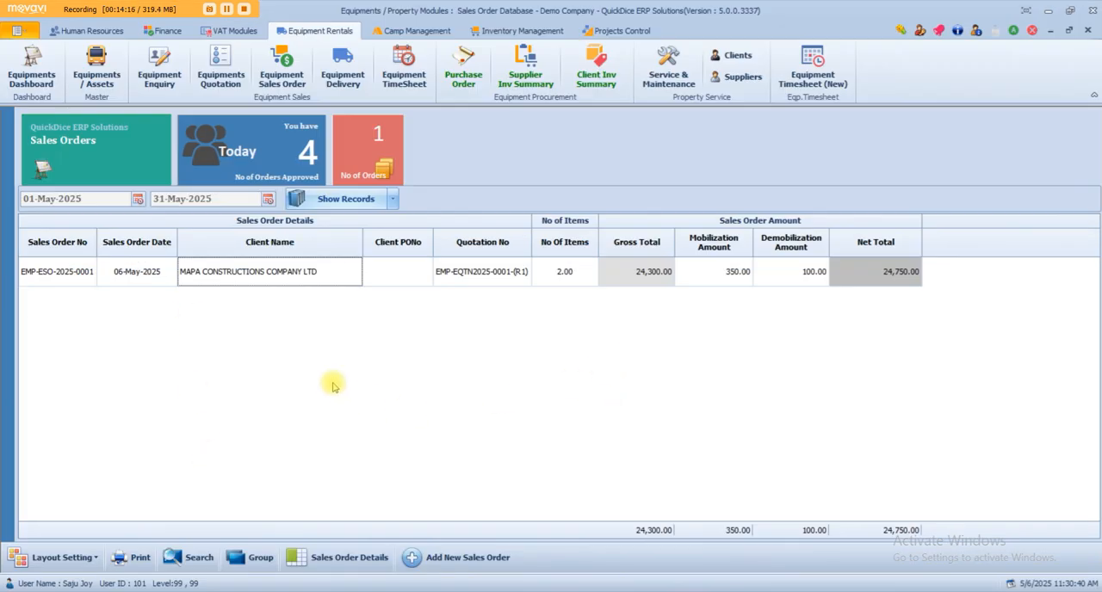
# Open the equipment delivery list and check the MAPA CONSTRUCTIONS COMPANY LTD delivery note and its available actions.
pyautogui.click(343, 69)
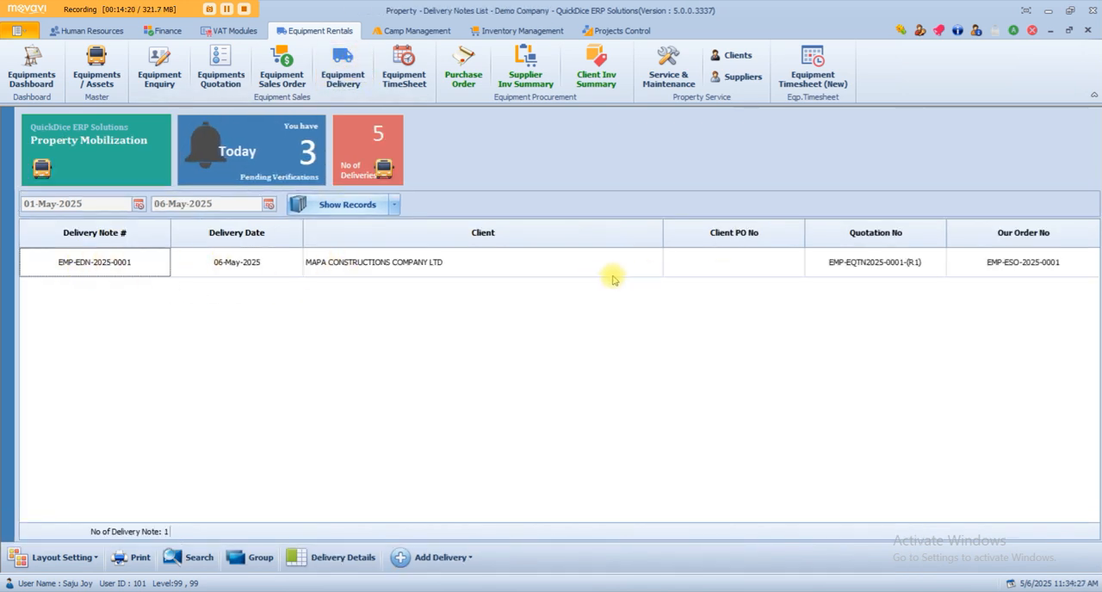
pyautogui.rightClick(586, 274)
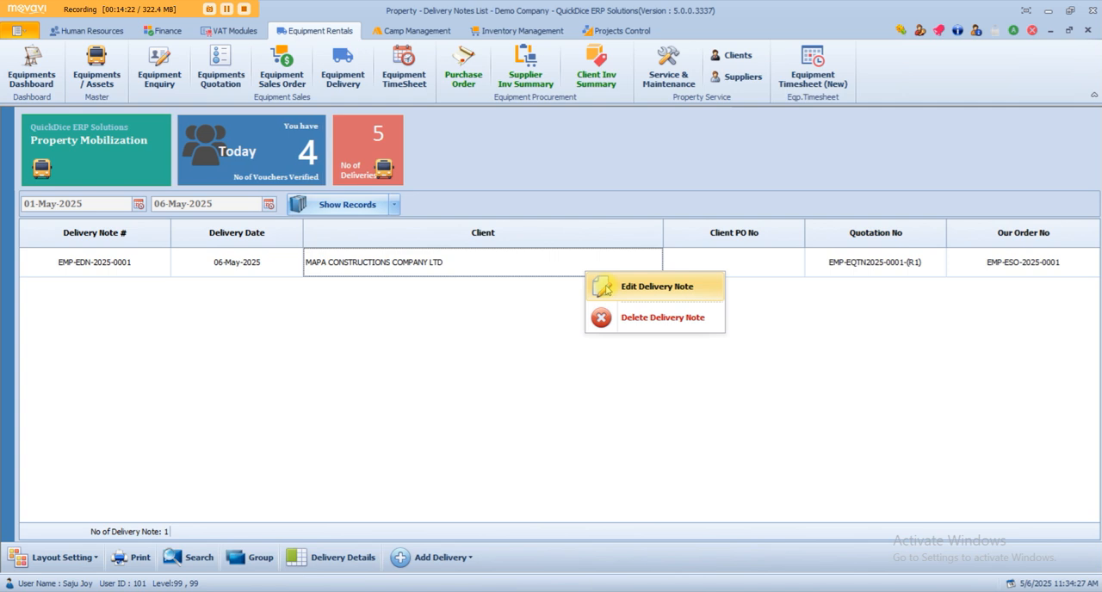
pyautogui.click(479, 383)
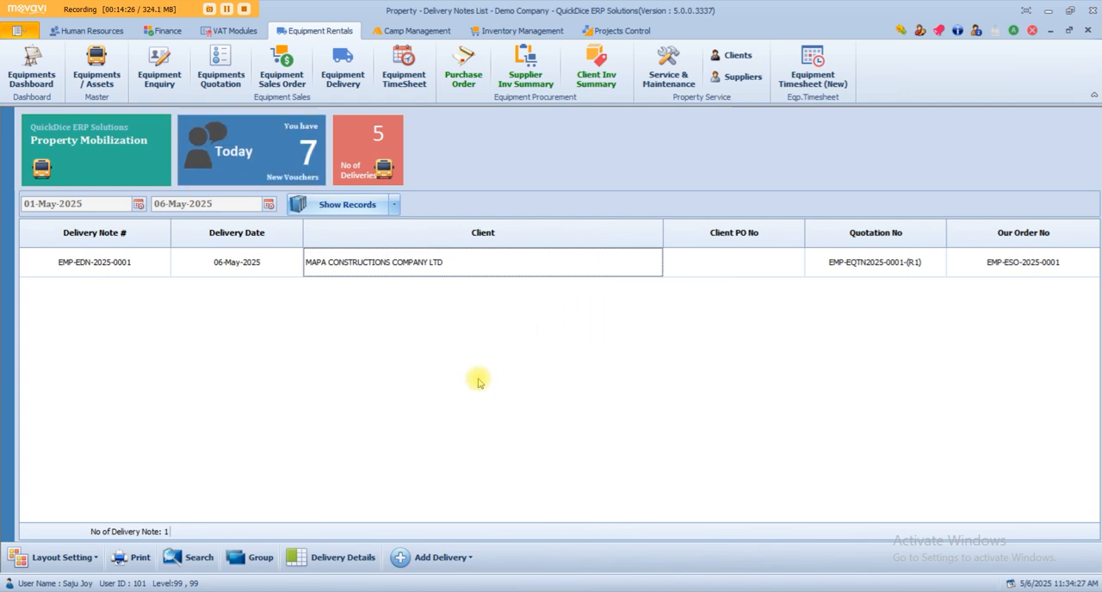
# Open the equipment and assets master list and refresh it to check each item's current status.
pyautogui.click(97, 71)
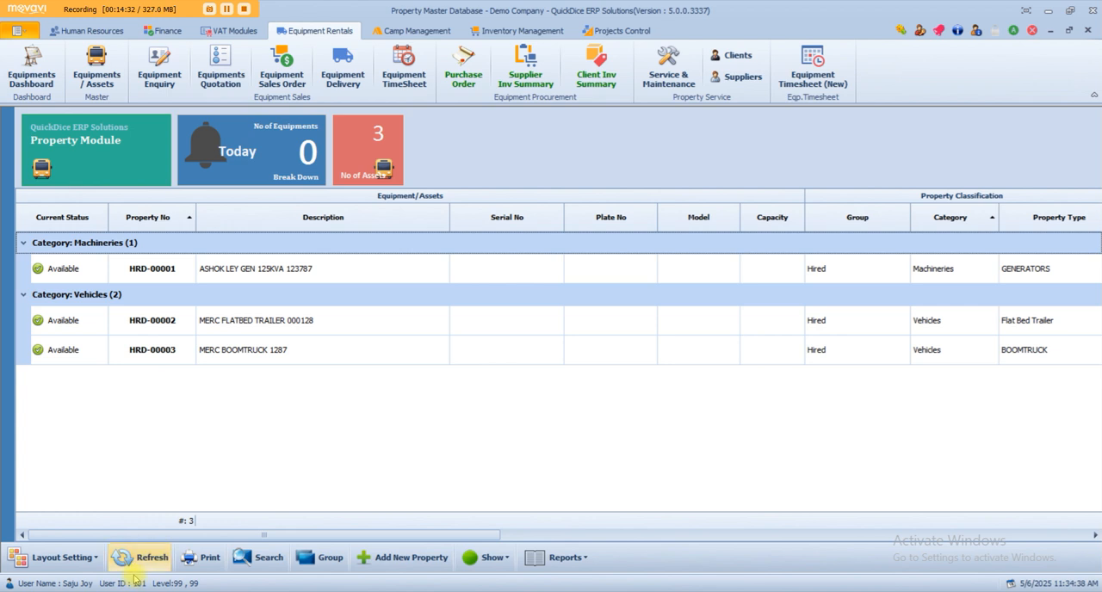
pyautogui.click(142, 558)
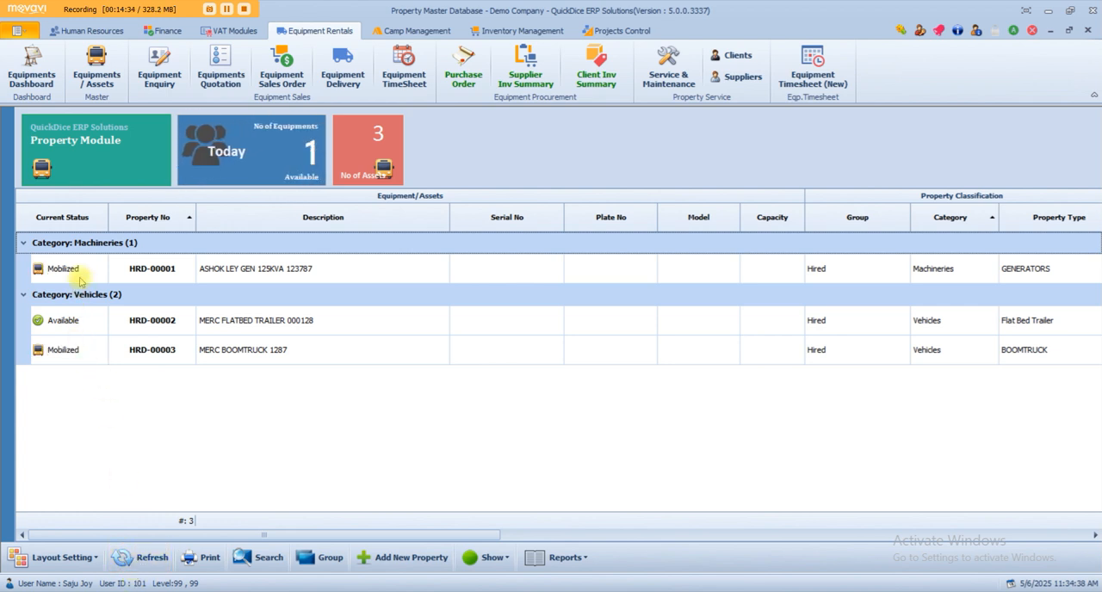
pyautogui.click(90, 353)
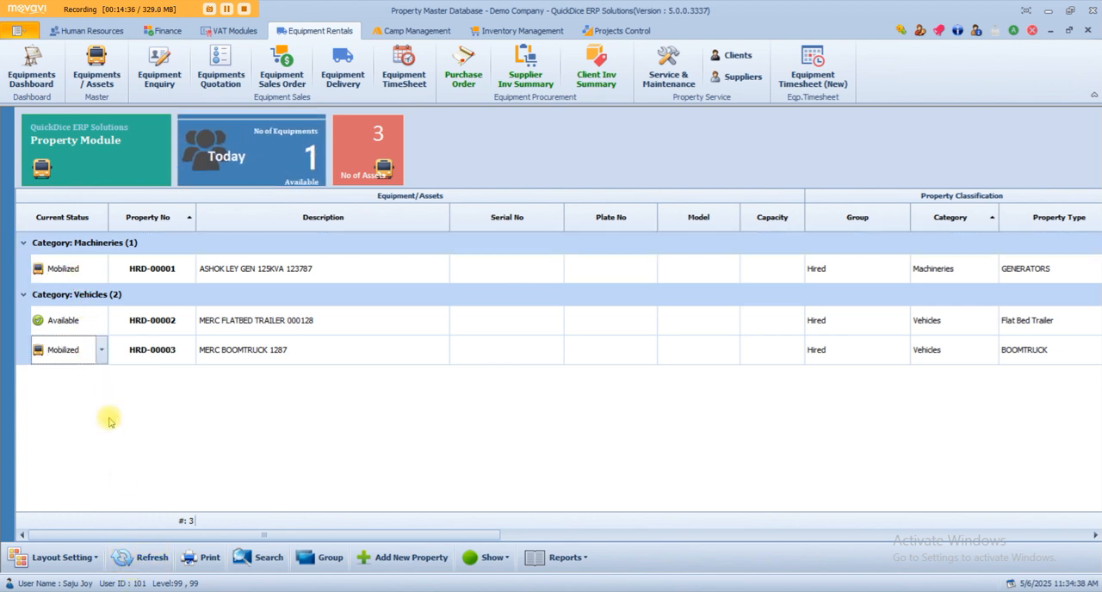
# Open the property record of ASHOK LEY GEN 125KVA 123787 for editing and examine its mobilization and demobilization details.
pyautogui.rightClick(275, 269)
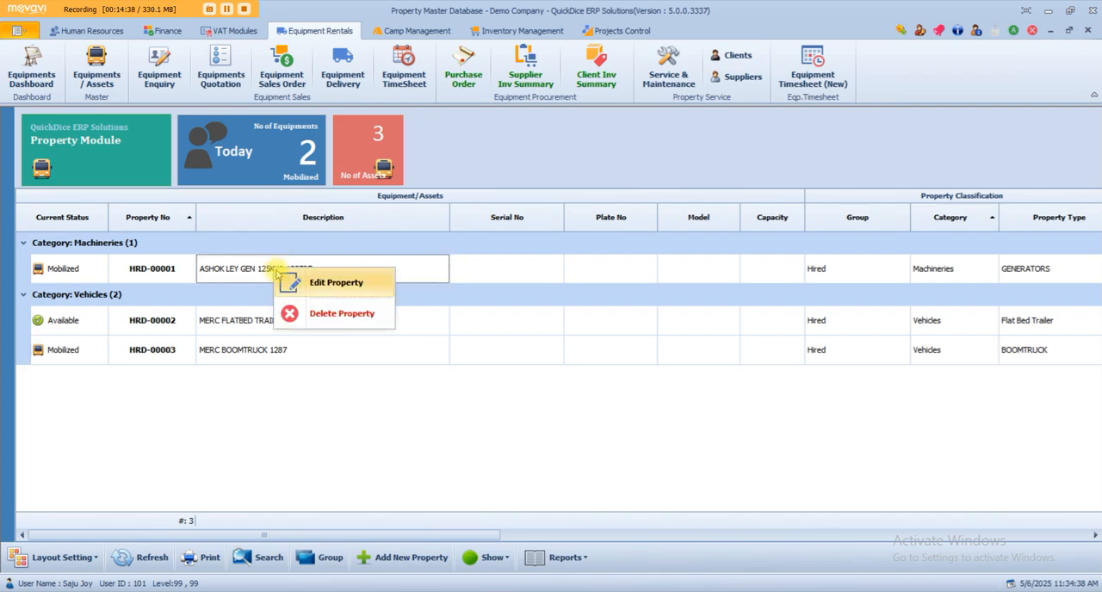
pyautogui.click(276, 273)
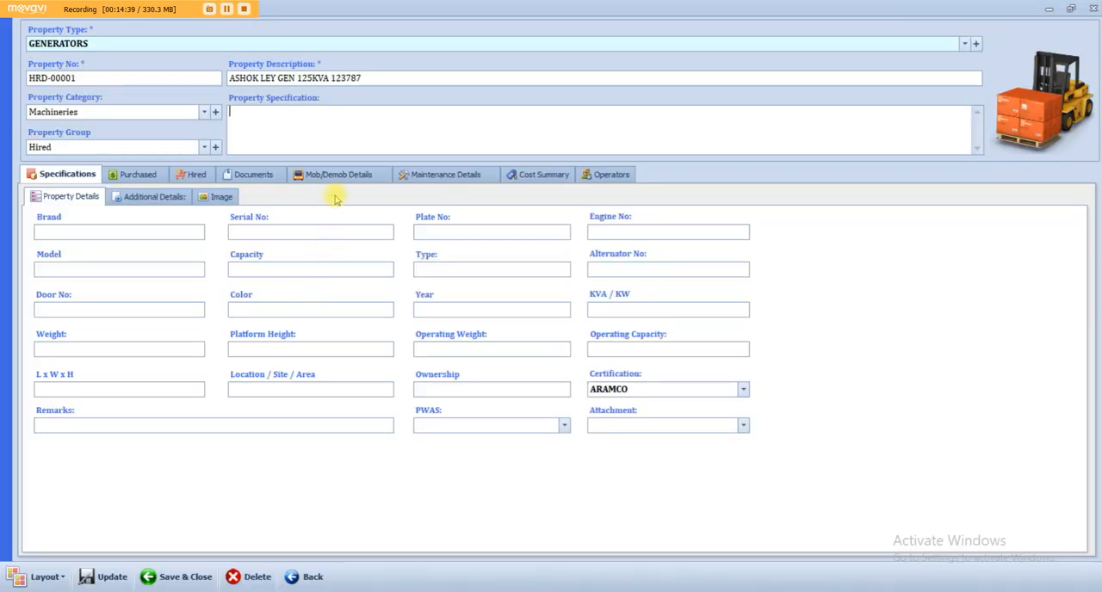
pyautogui.click(335, 179)
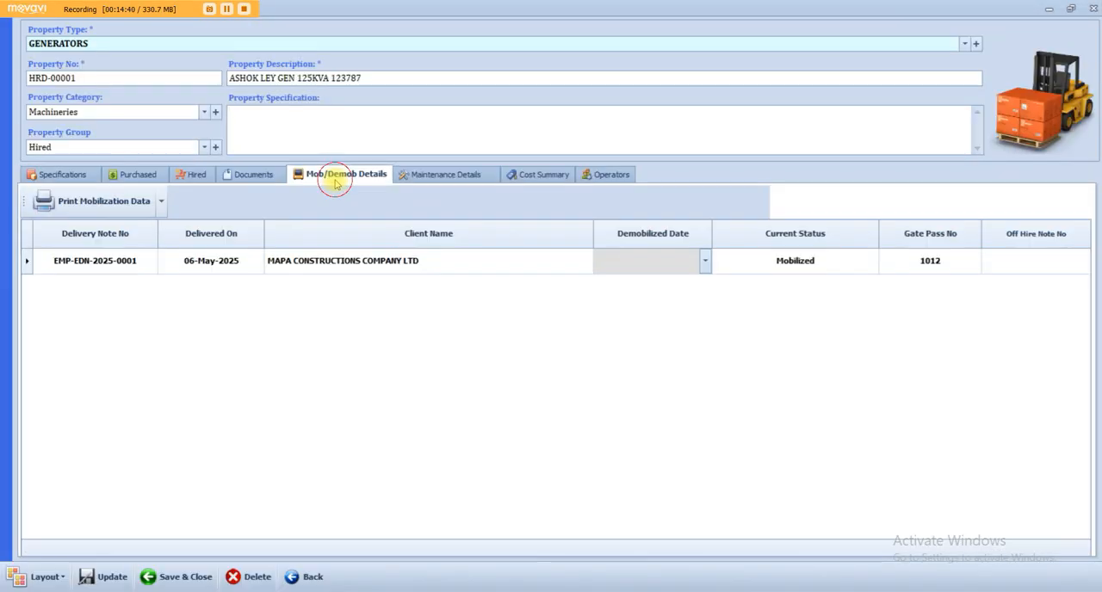
pyautogui.click(145, 267)
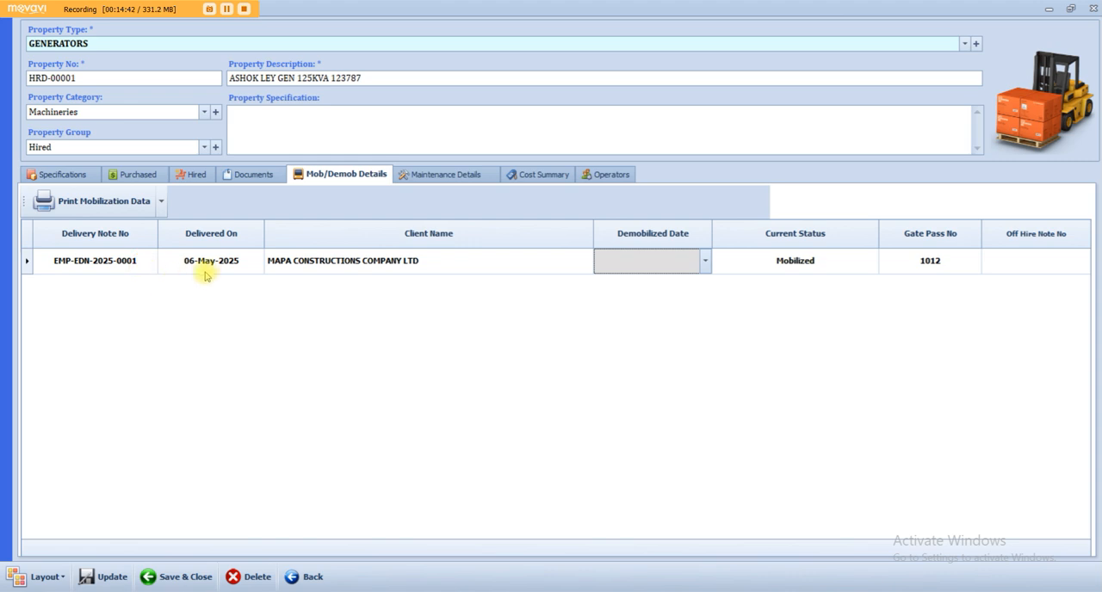